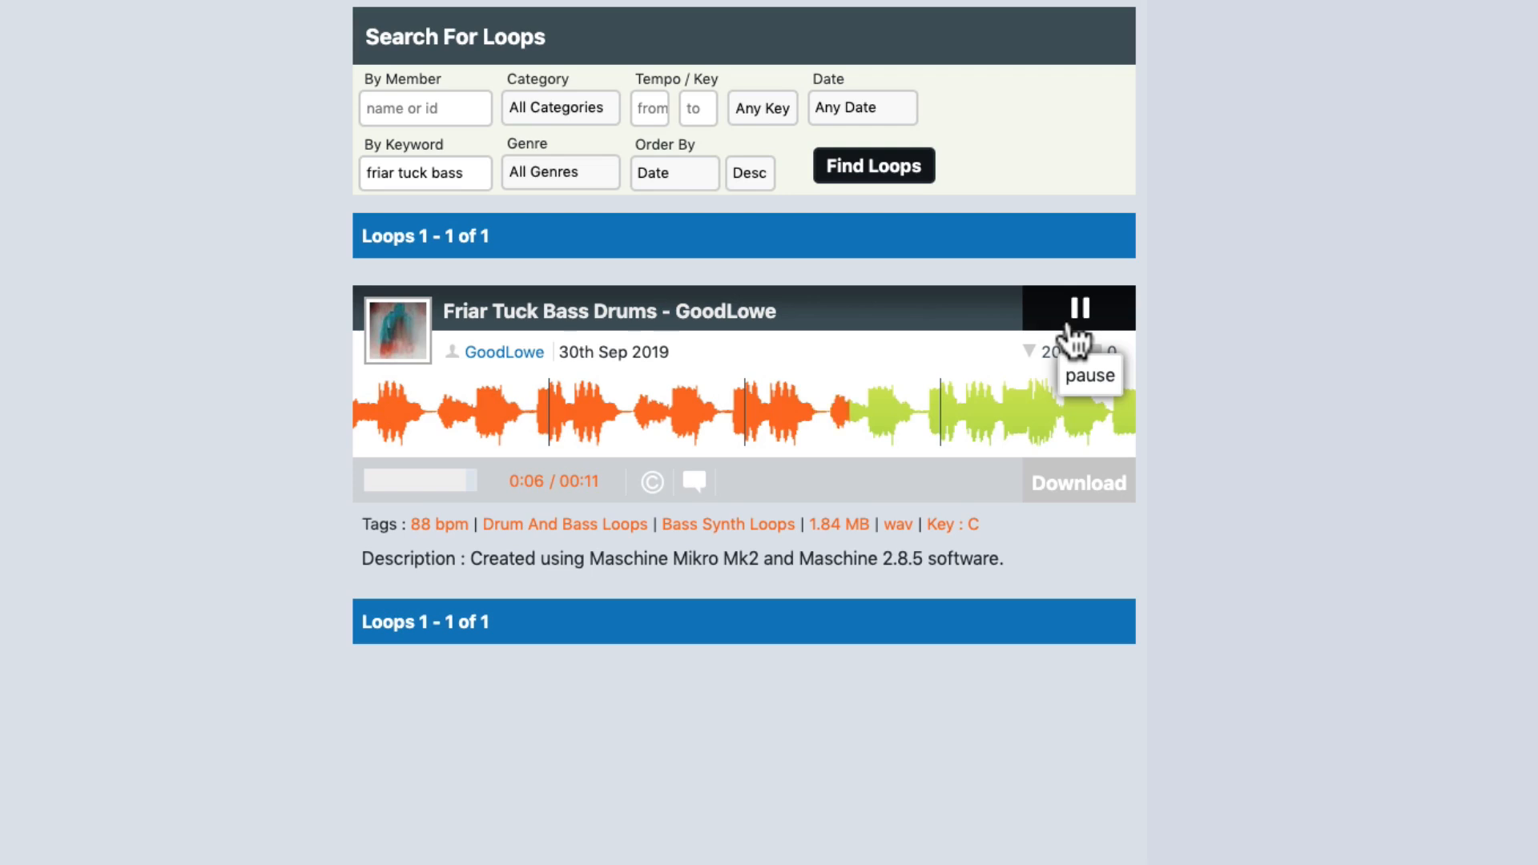
Download the "Friar Tuck Bass Drums - GoodLowe" loop, switch to REAPER and place it at bar 1 on a new track below Perc Loop
left_click(1070, 324)
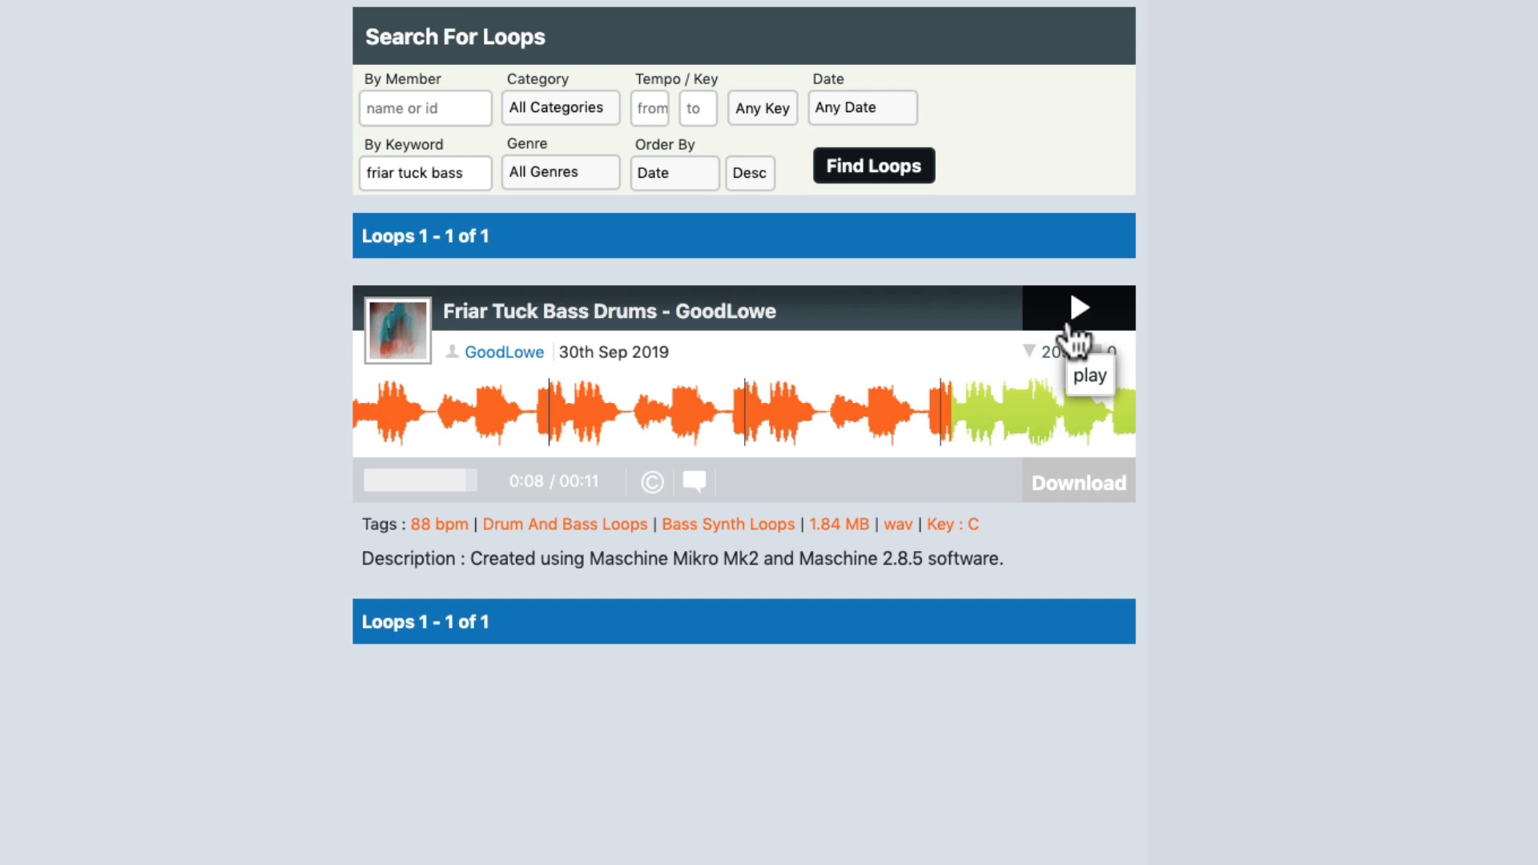
left_click(1076, 487)
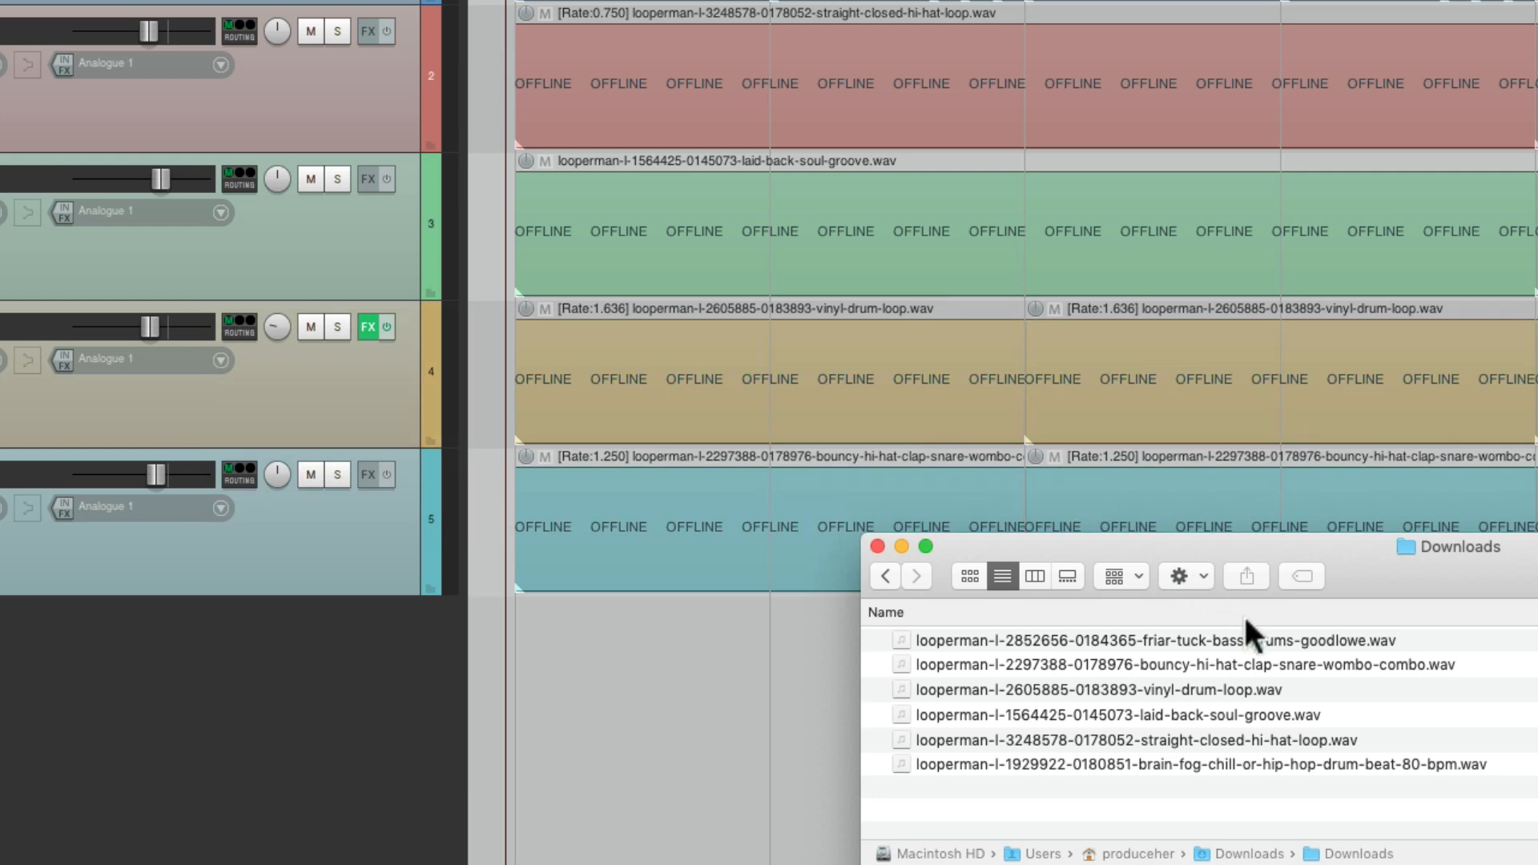
left_click_drag(1251, 639, 1271, 633)
left_click_drag(1035, 632, 624, 753)
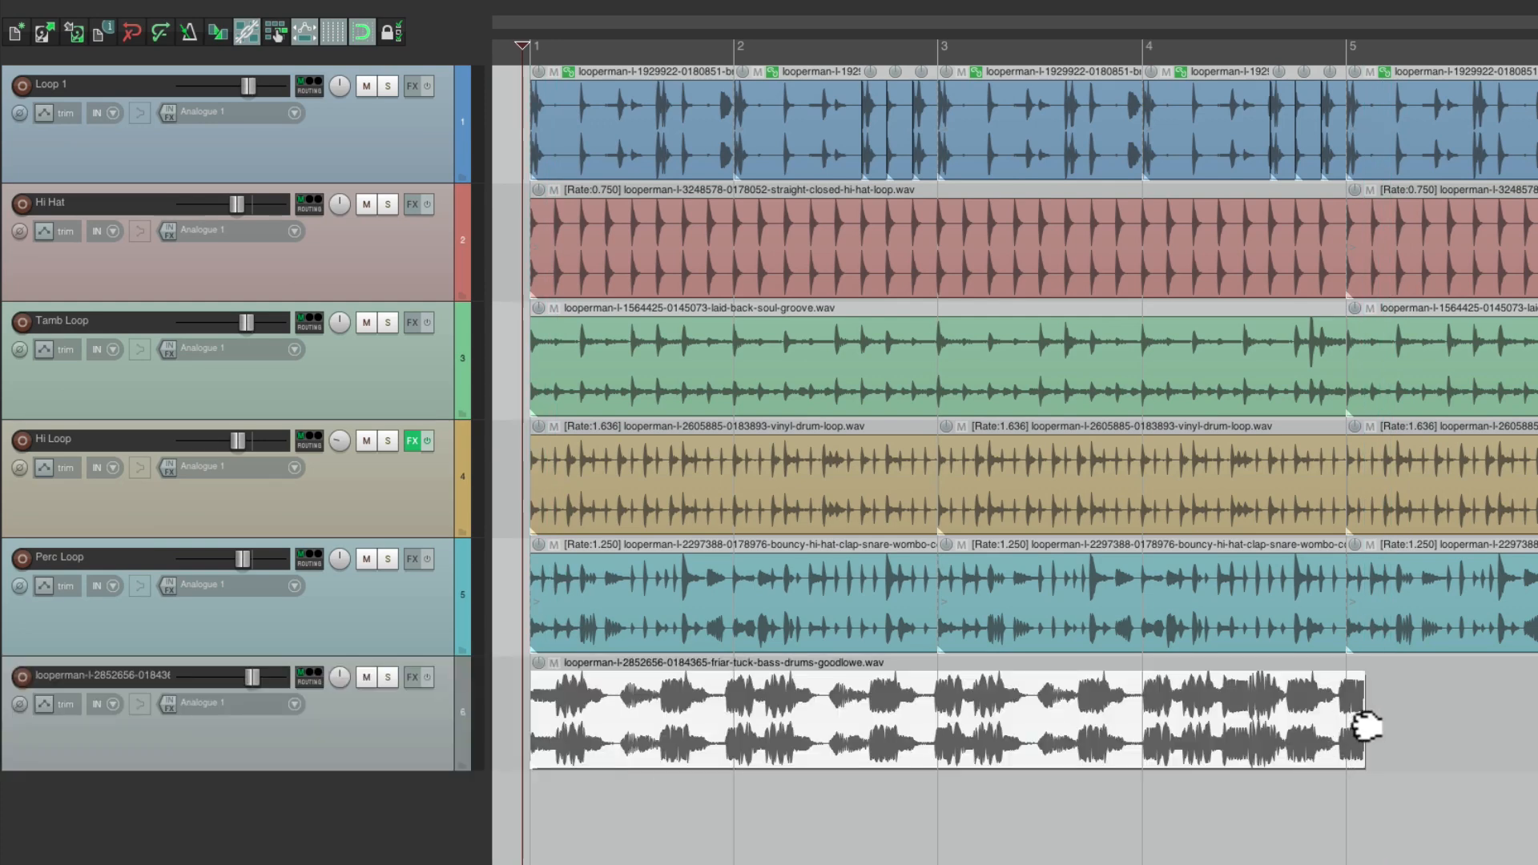
Time-stretch the bass drums loop to end at bar 5, and lower its track volume to about -2.75 dB while playing the mix
mouse_move(1366, 726)
left_mouse_down()
mouse_move(1247, 722)
mouse_move(1340, 724)
left_mouse_up()
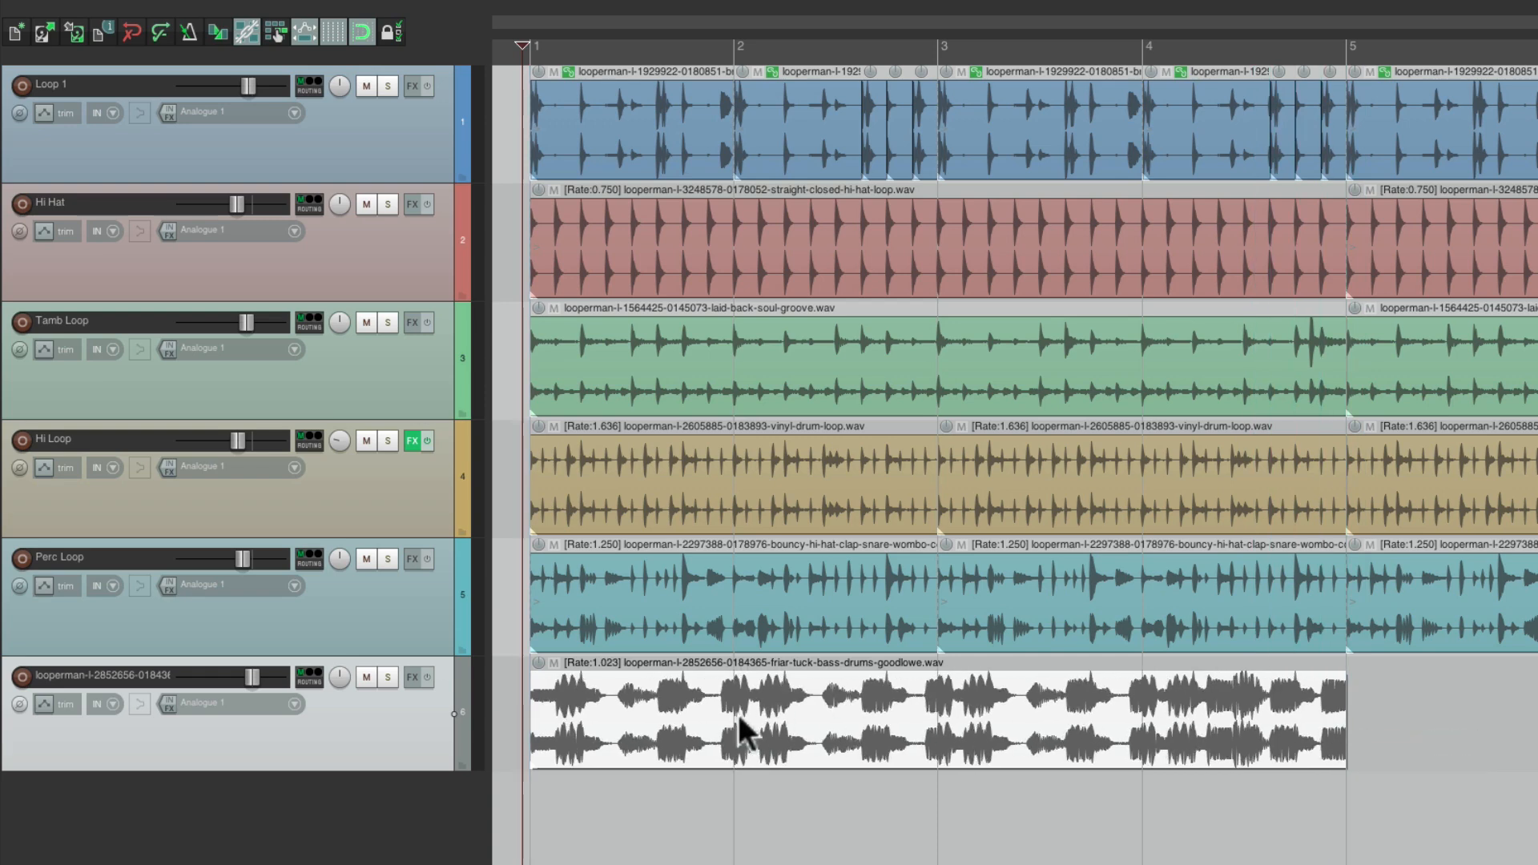
key("super+m")
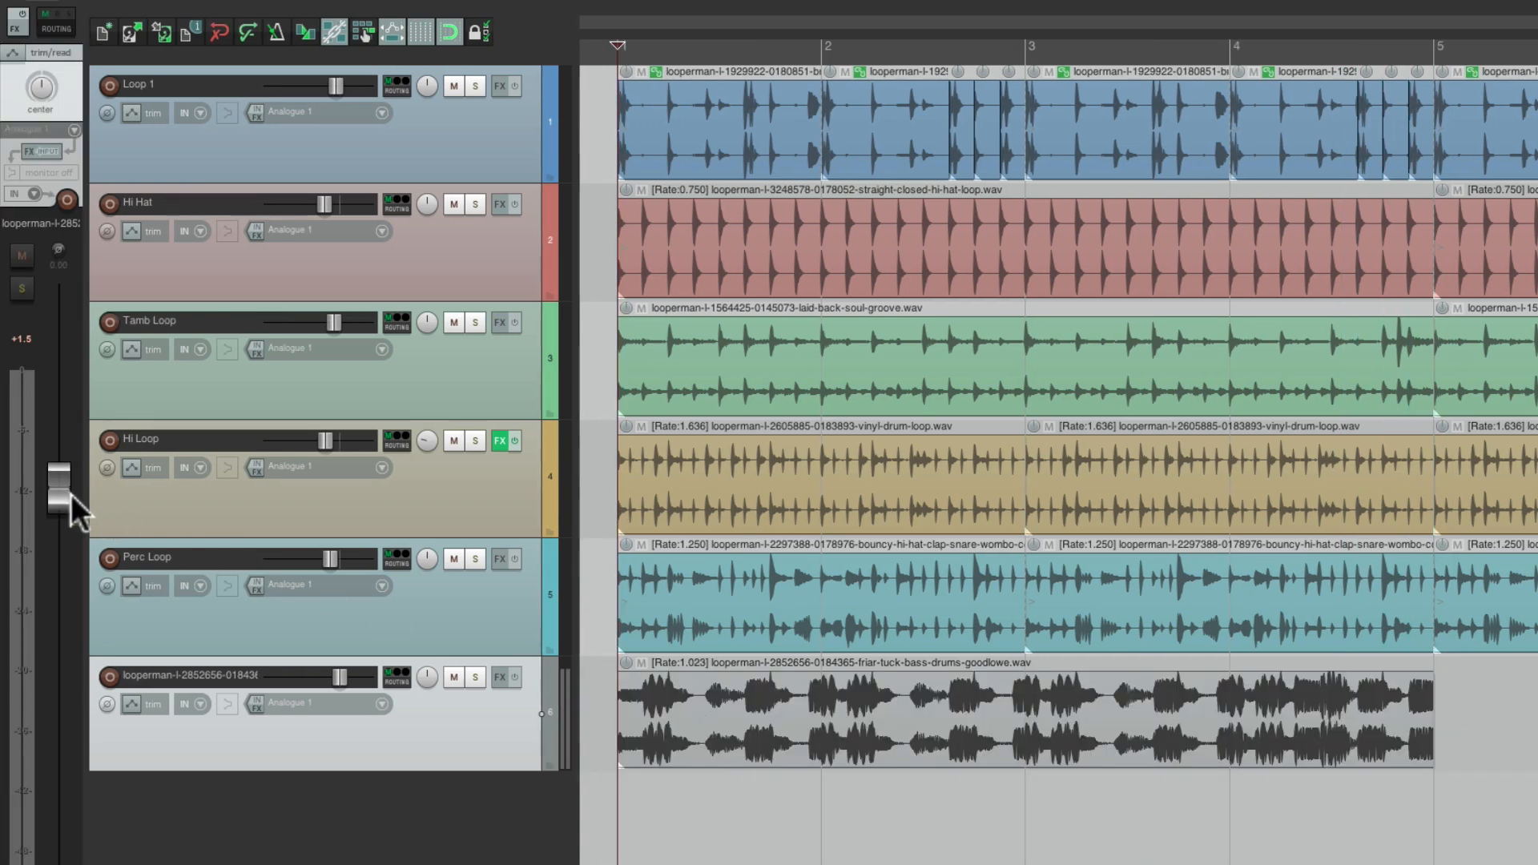
mouse_move(67, 494)
left_click_drag(67, 494, 57, 529)
key("space")
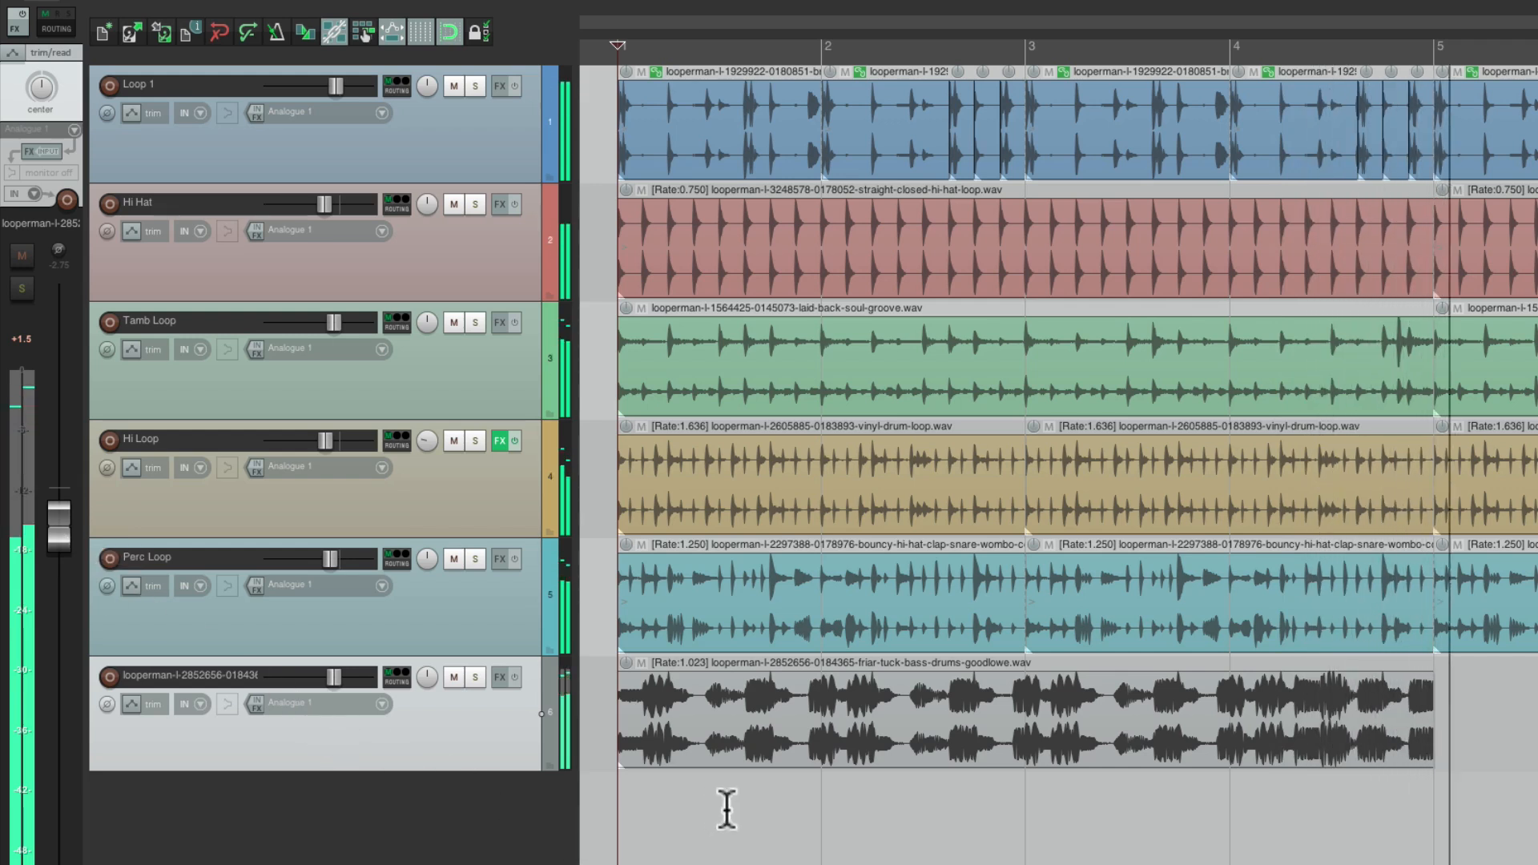
key("space")
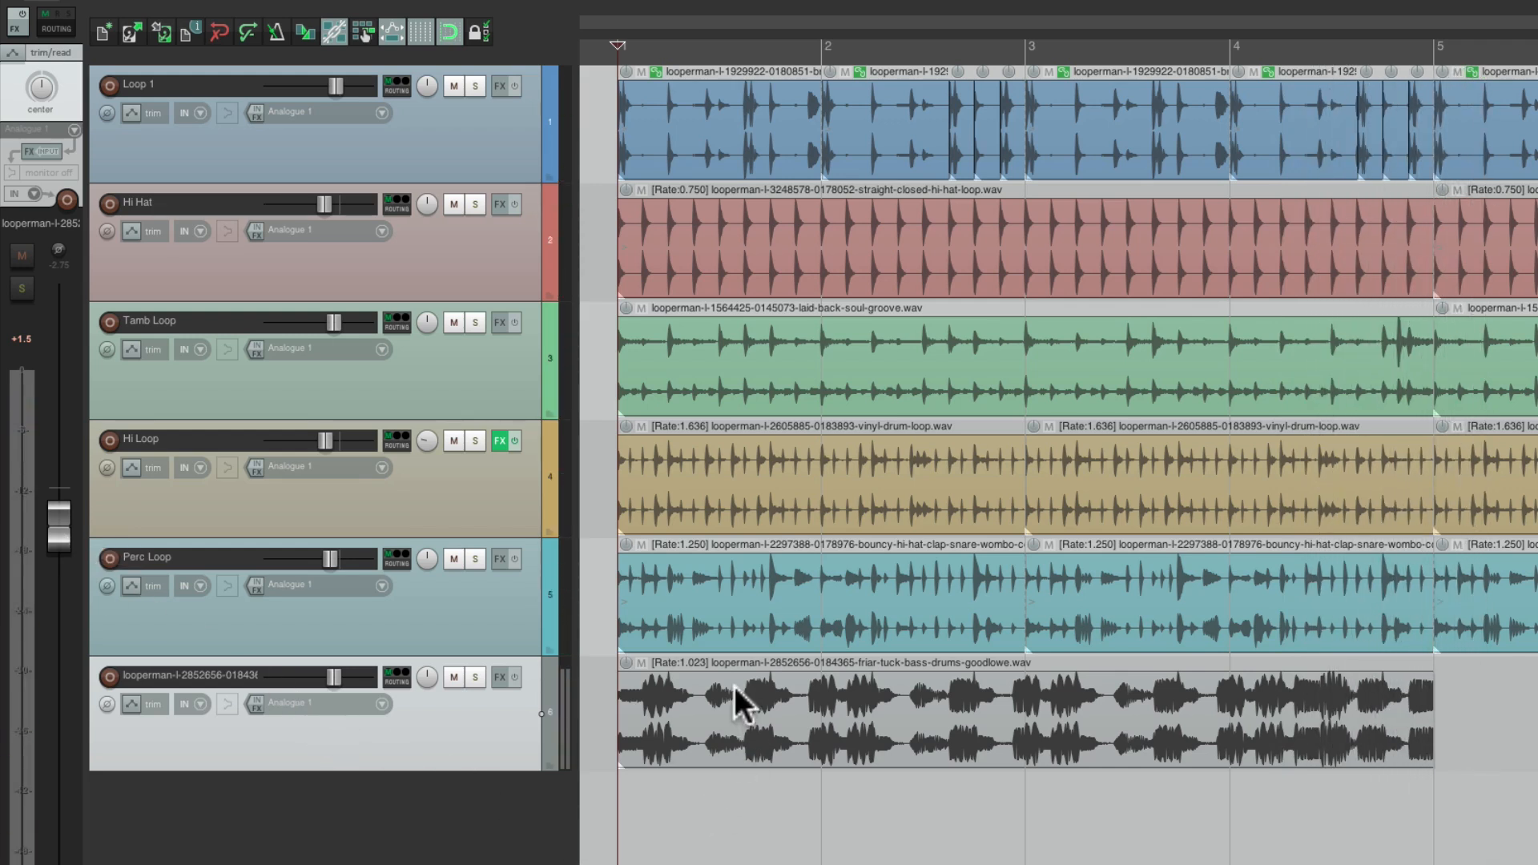
Copy the bass drums loop and paste two repeats from bar 5 so it fills the arrangement up to bar 13
left_click(737, 697)
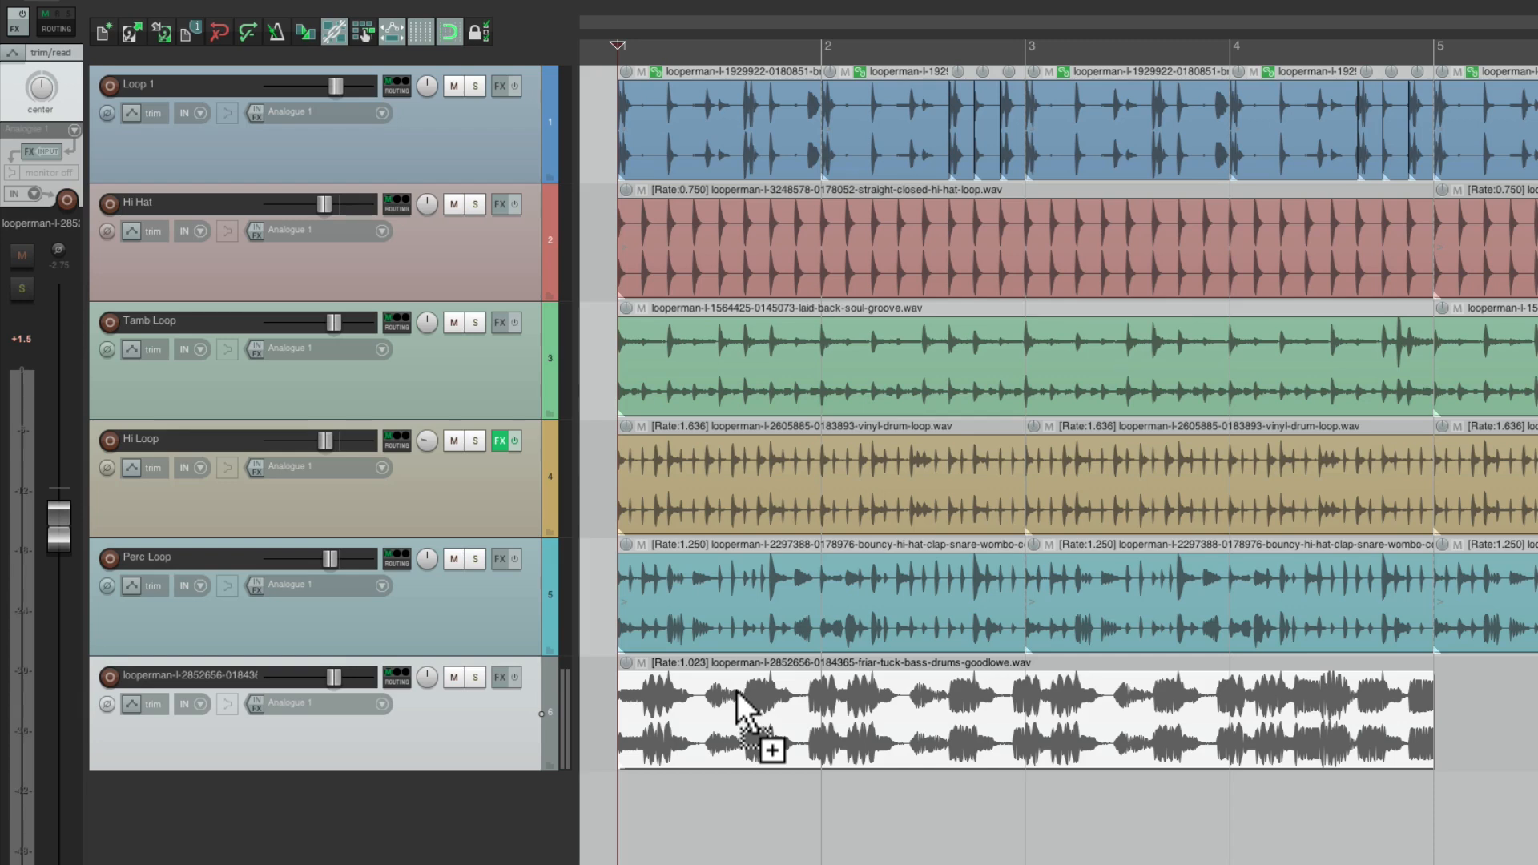
scroll(733, 704, "right", 8)
left_click(898, 697)
key("ctrl+v")
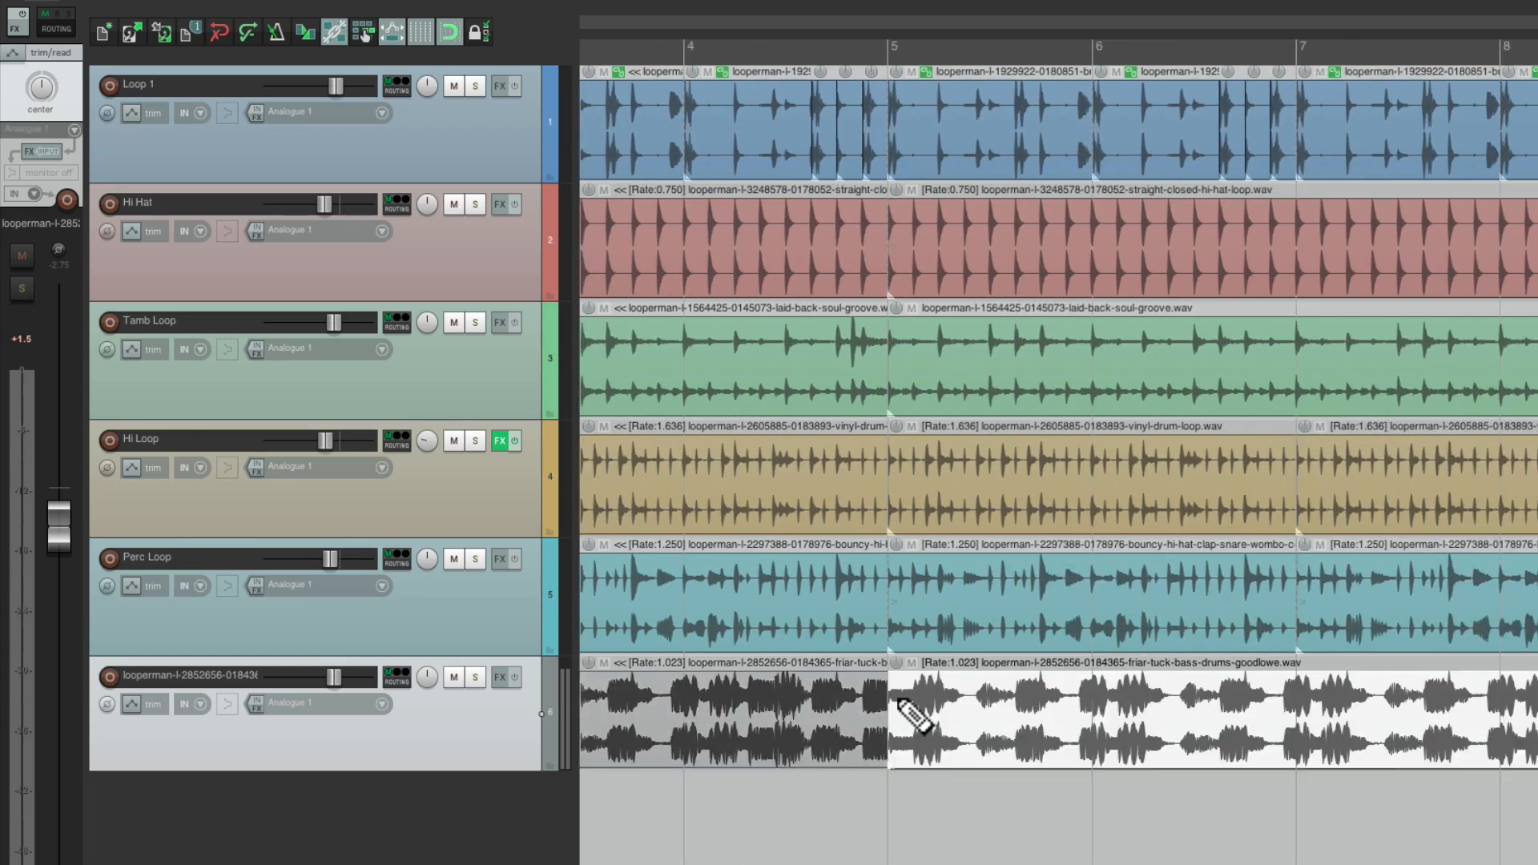
key("ctrl+v")
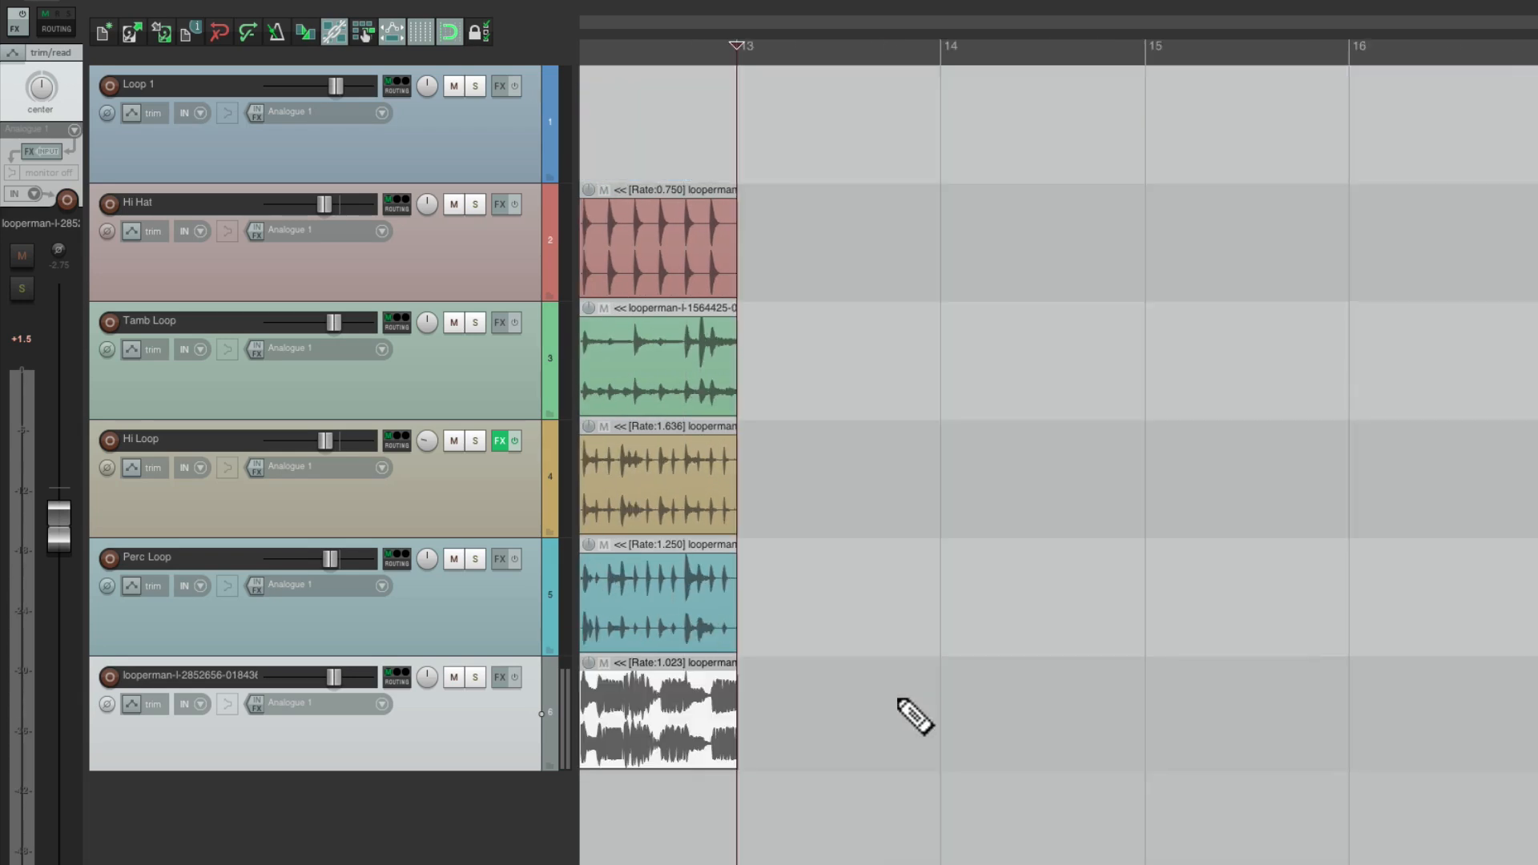
key("Home")
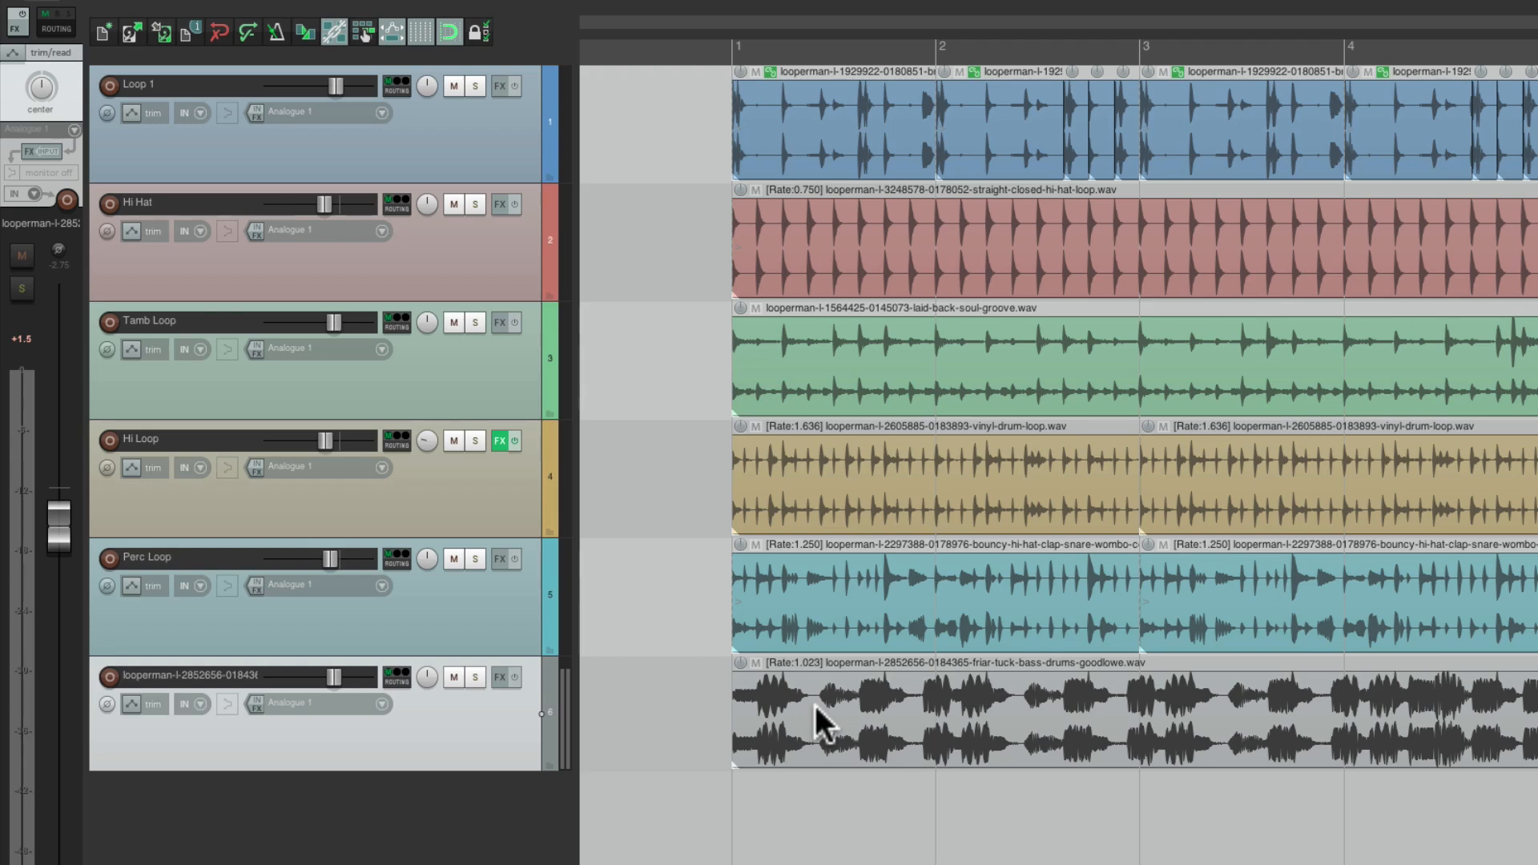
Select all three bass drums items, set their pitch adjustment to 1 semitone and play the project
double_click(510, 718)
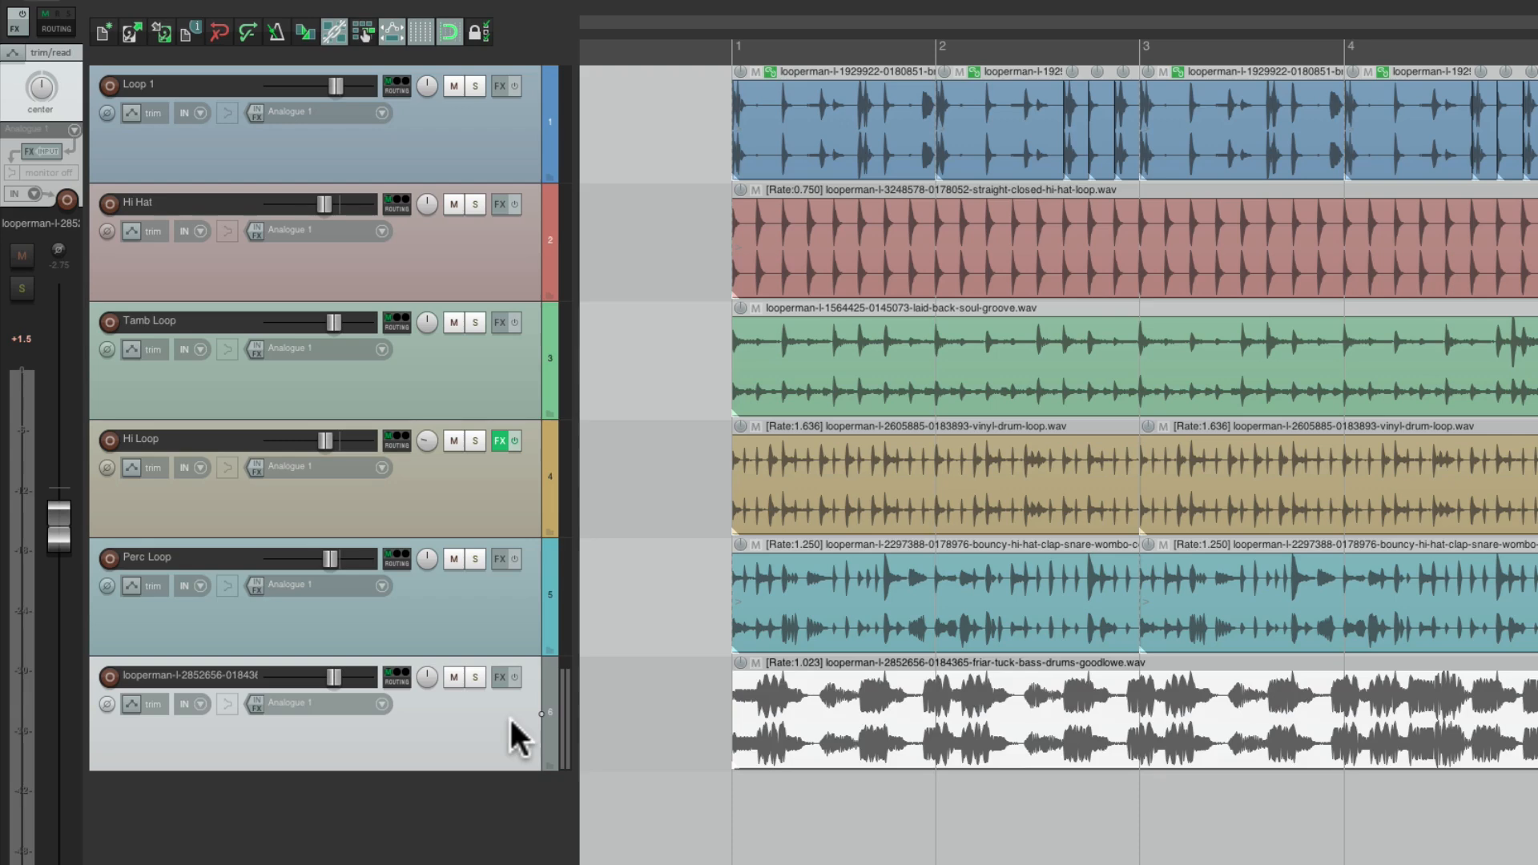
right_click(838, 715)
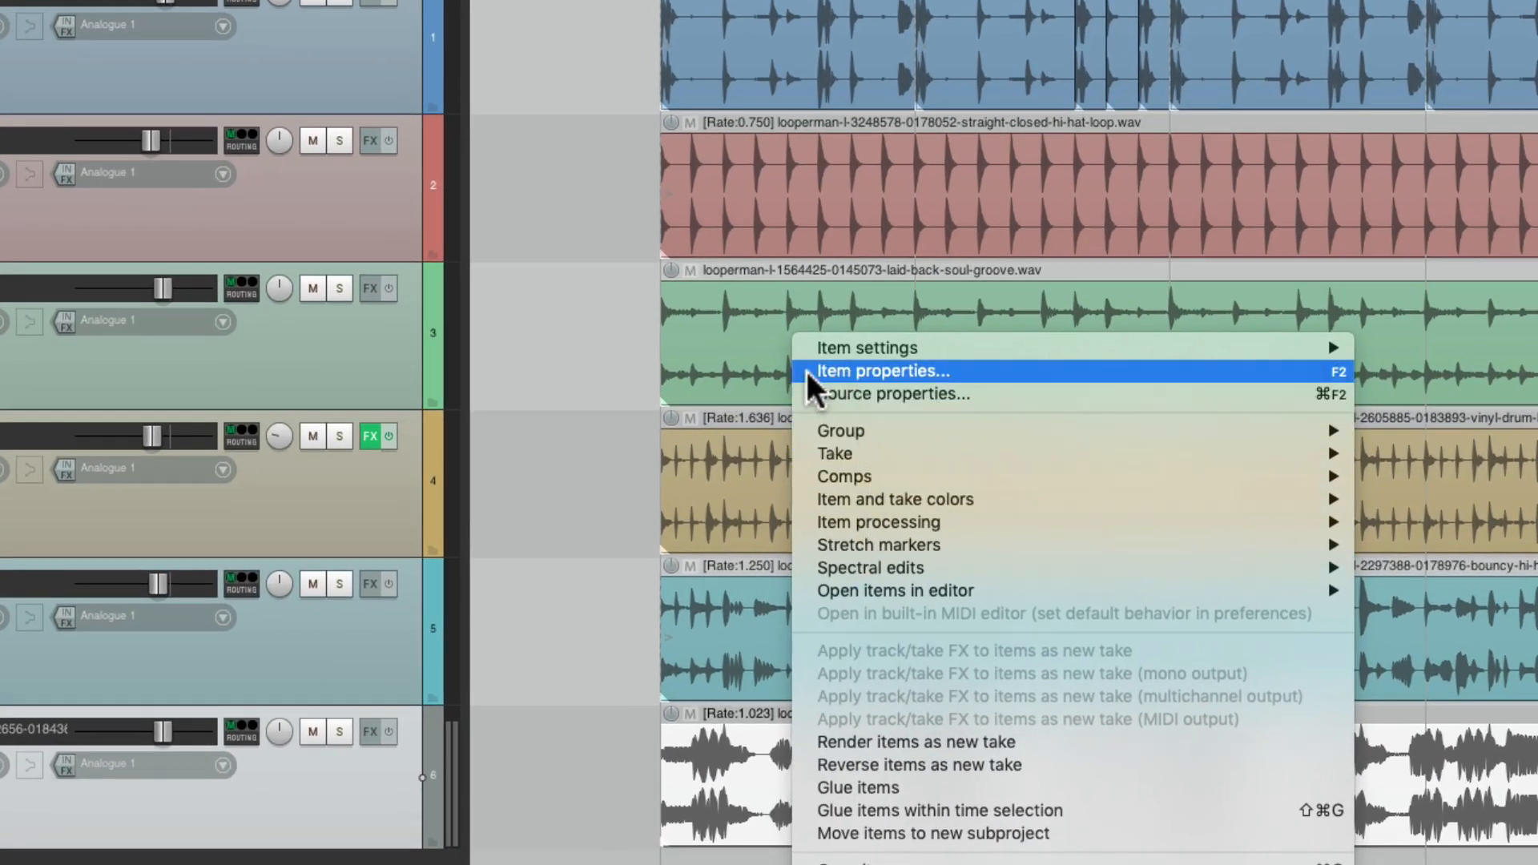
left_click(806, 372)
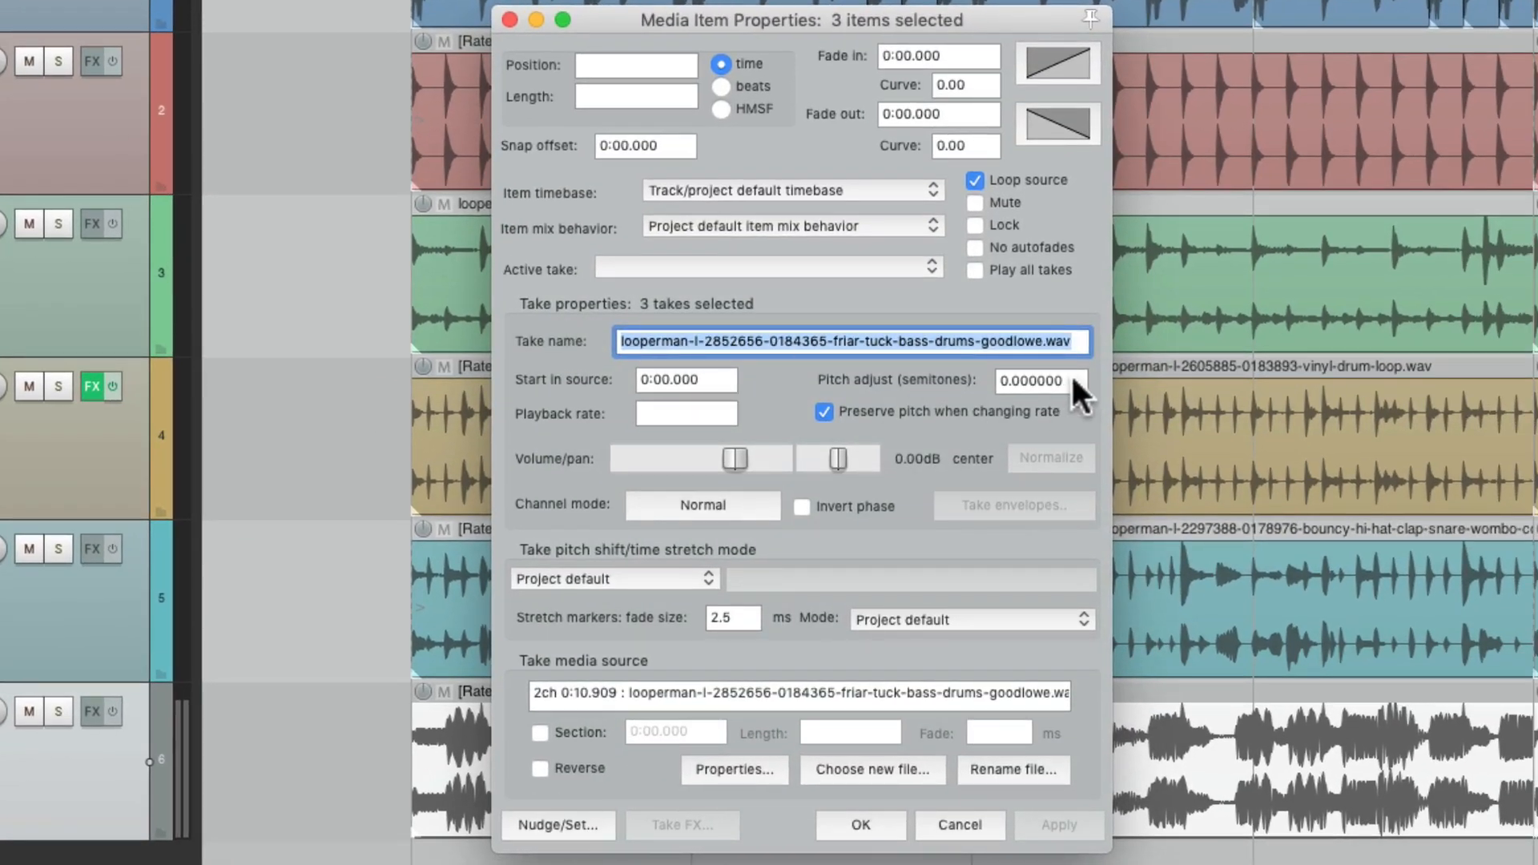
double_click(1041, 381)
type("1")
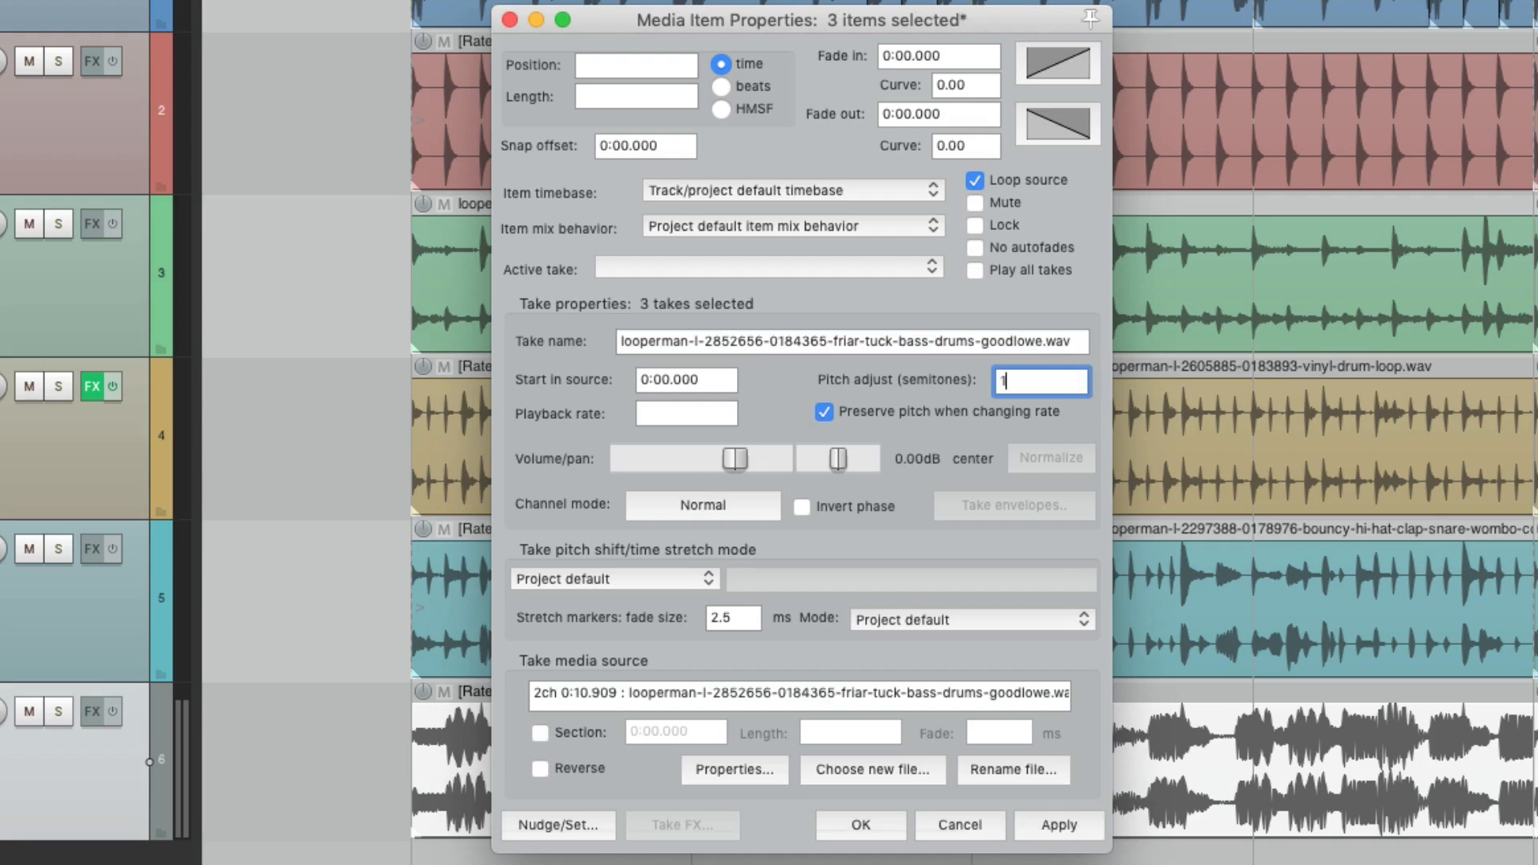
key("Return")
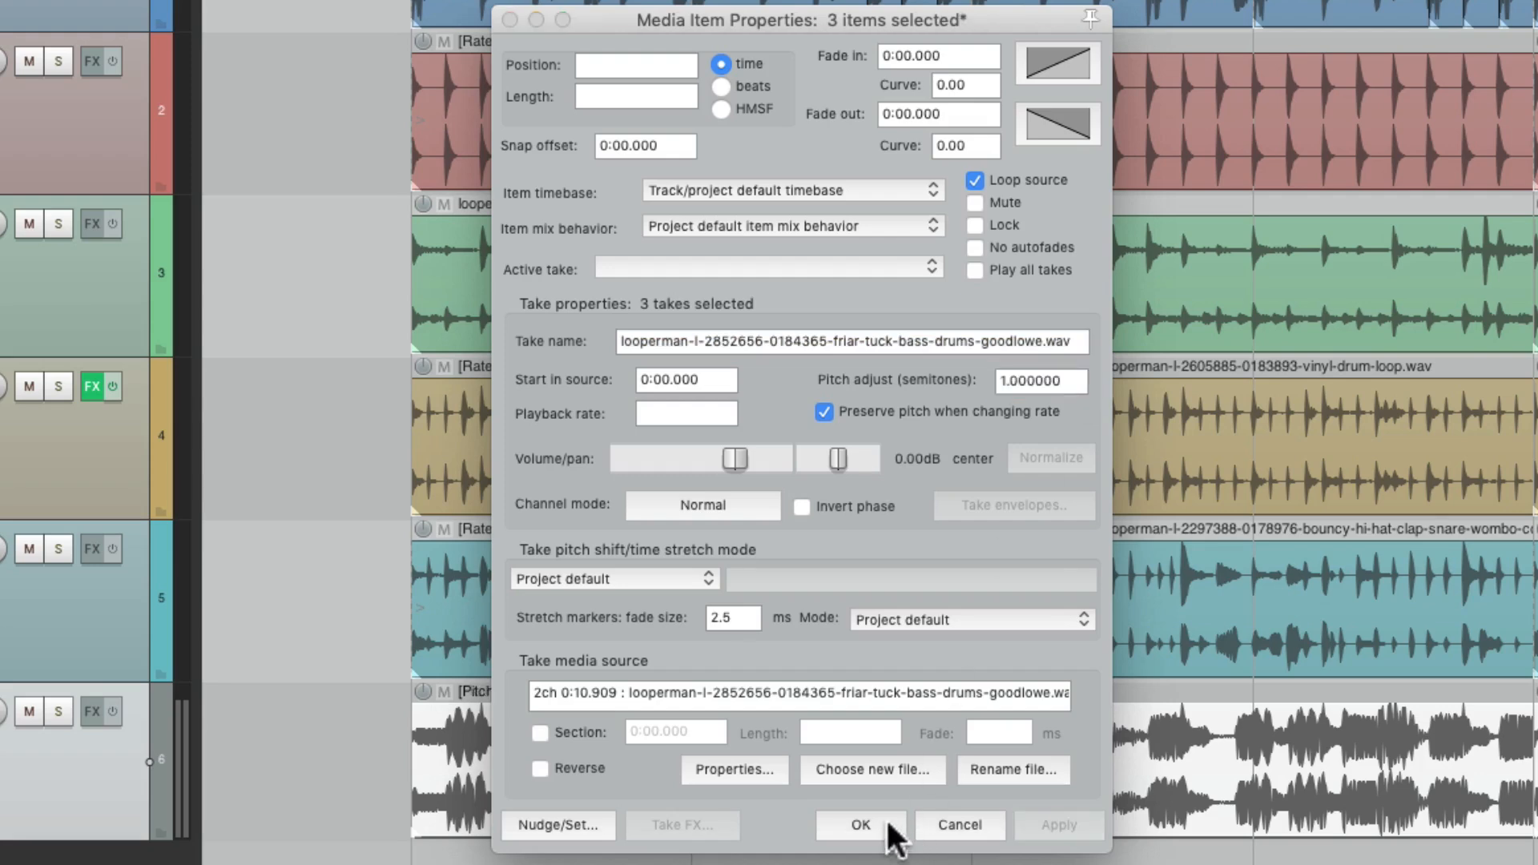
left_click(887, 825)
key("space")
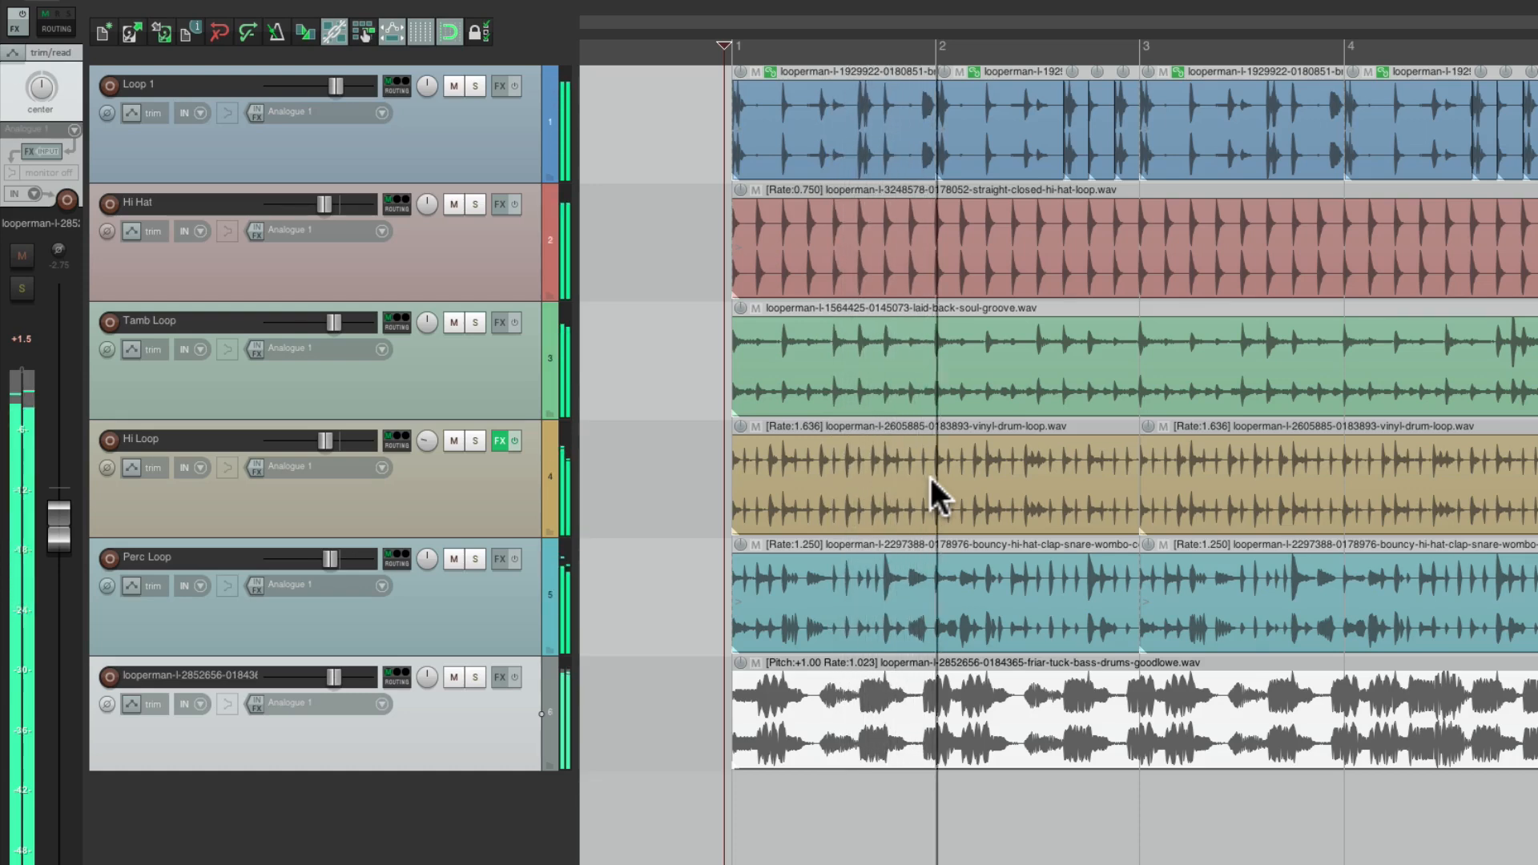
Set the pitch adjustment of the three bass drums items to -1 semitone and play the project
right_click(909, 683)
left_click(899, 384)
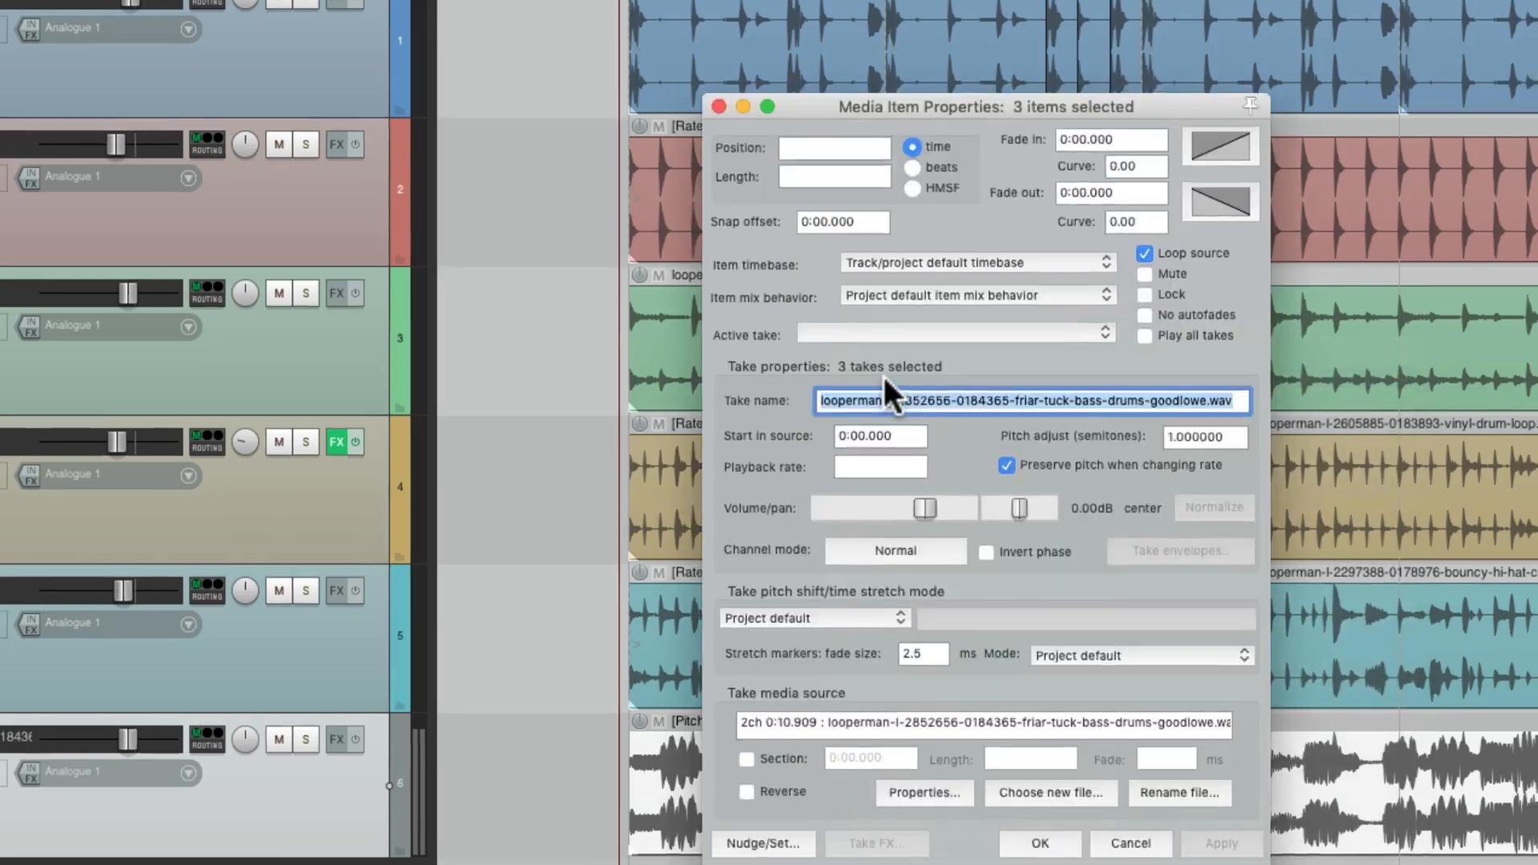
double_click(1019, 388)
type("-1")
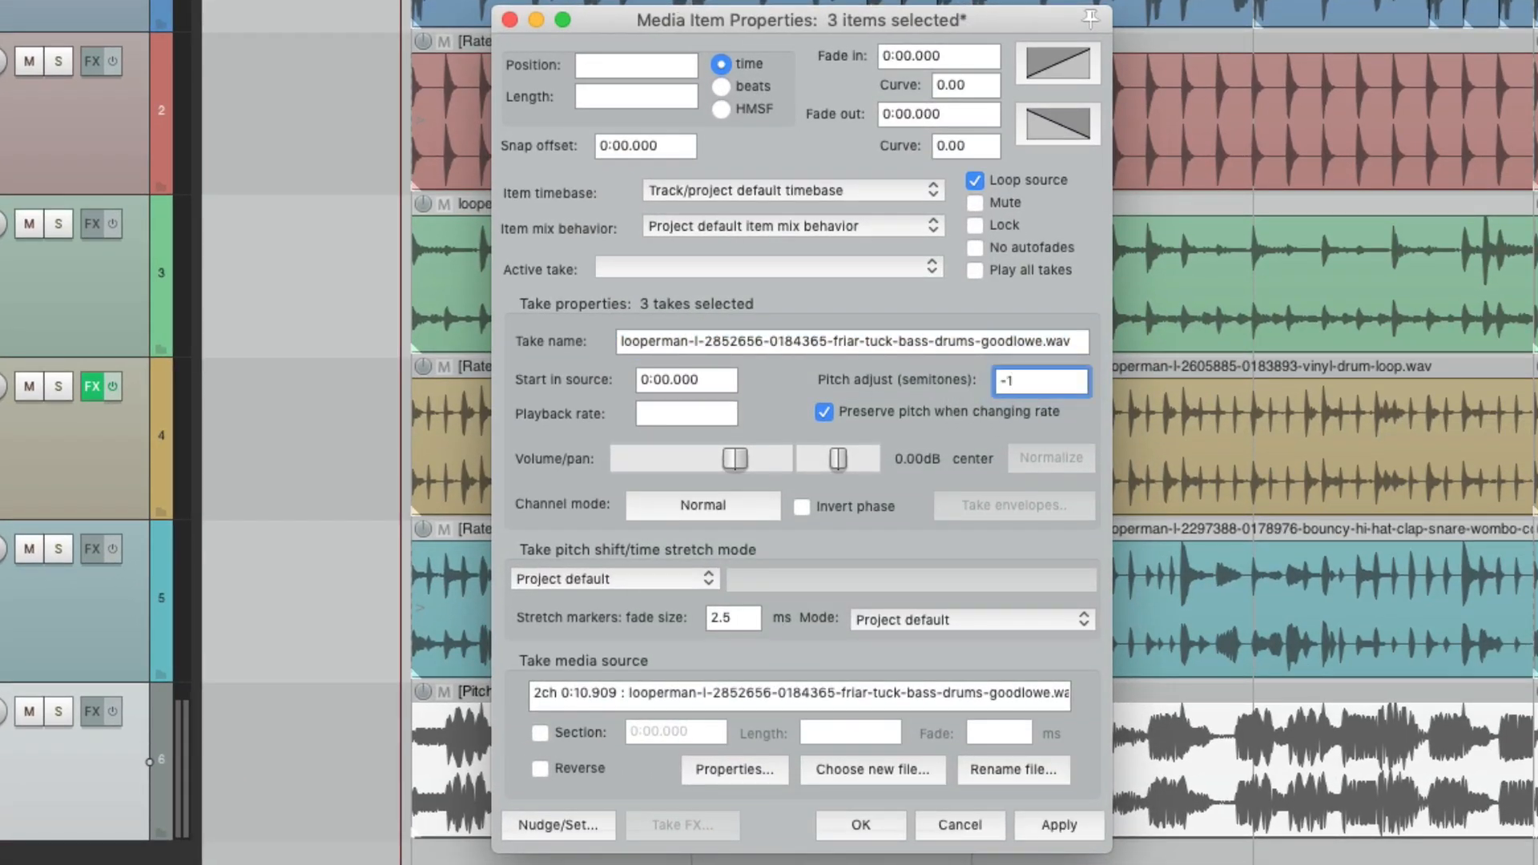
key("Return")
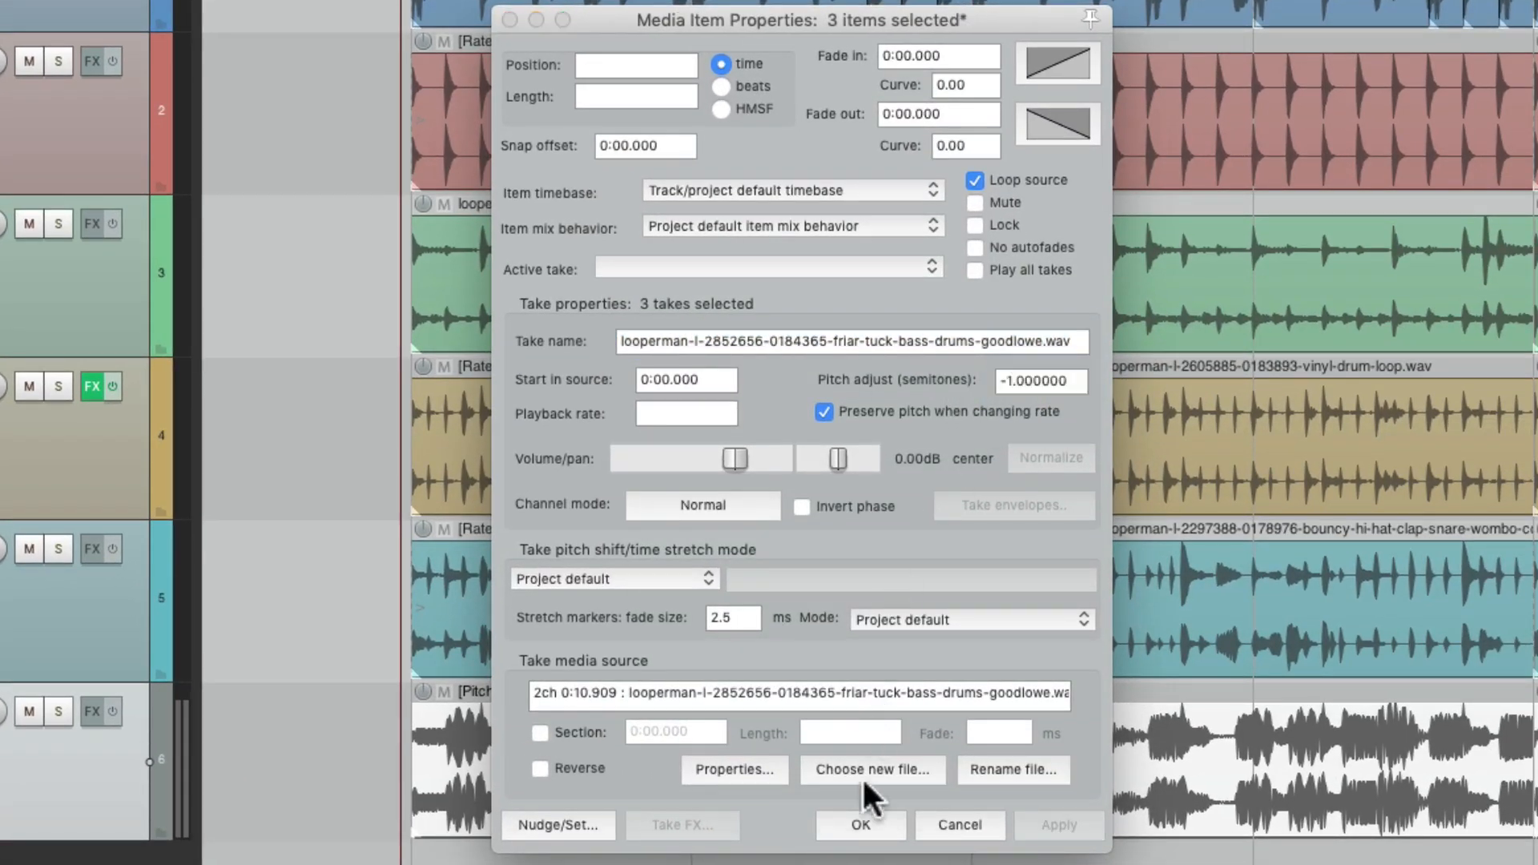
left_click(856, 825)
key("space")
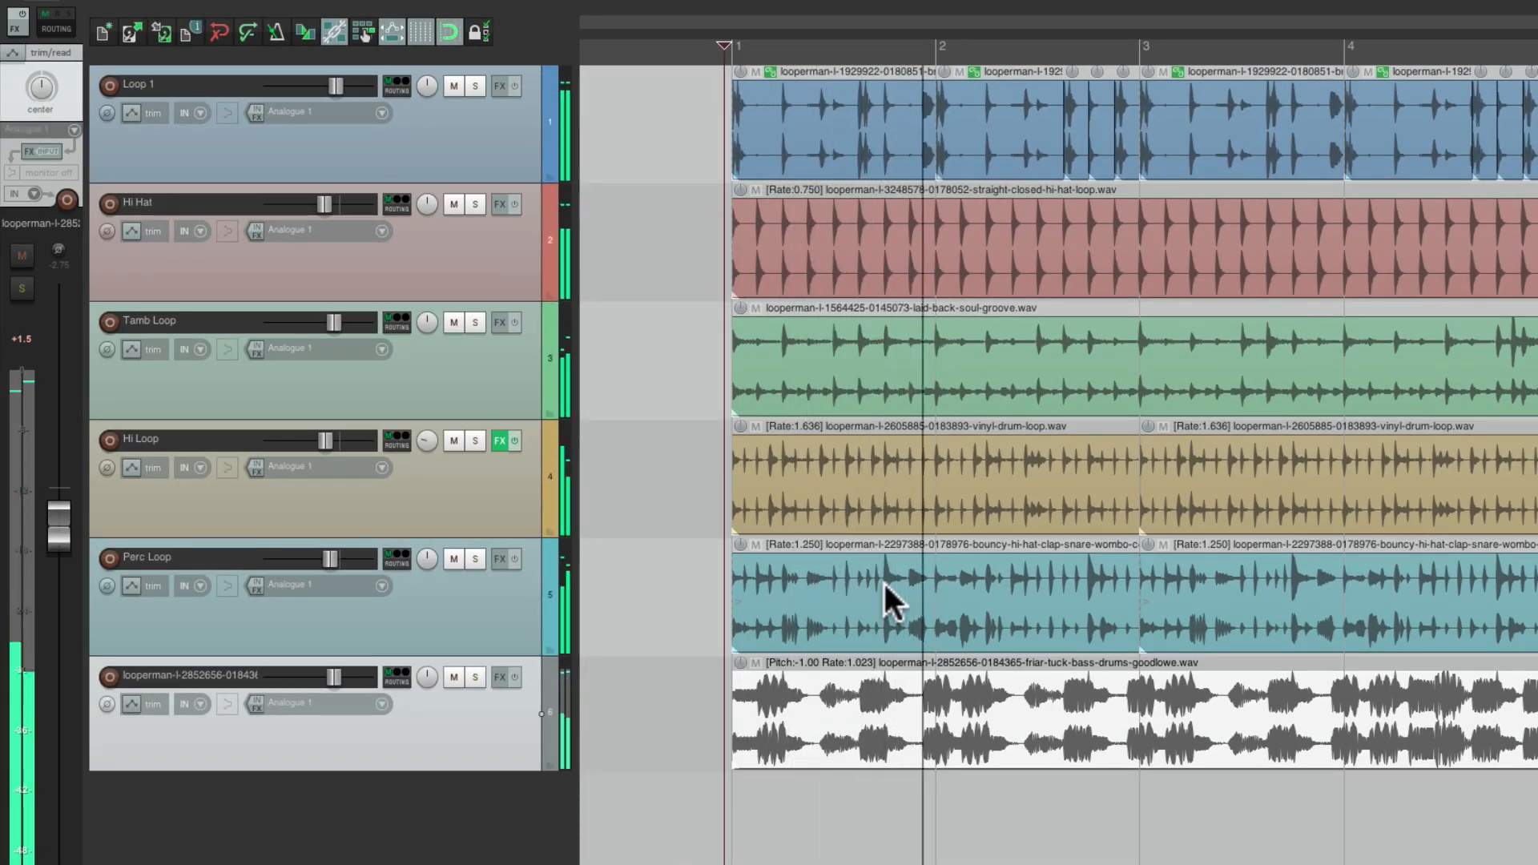
key("space")
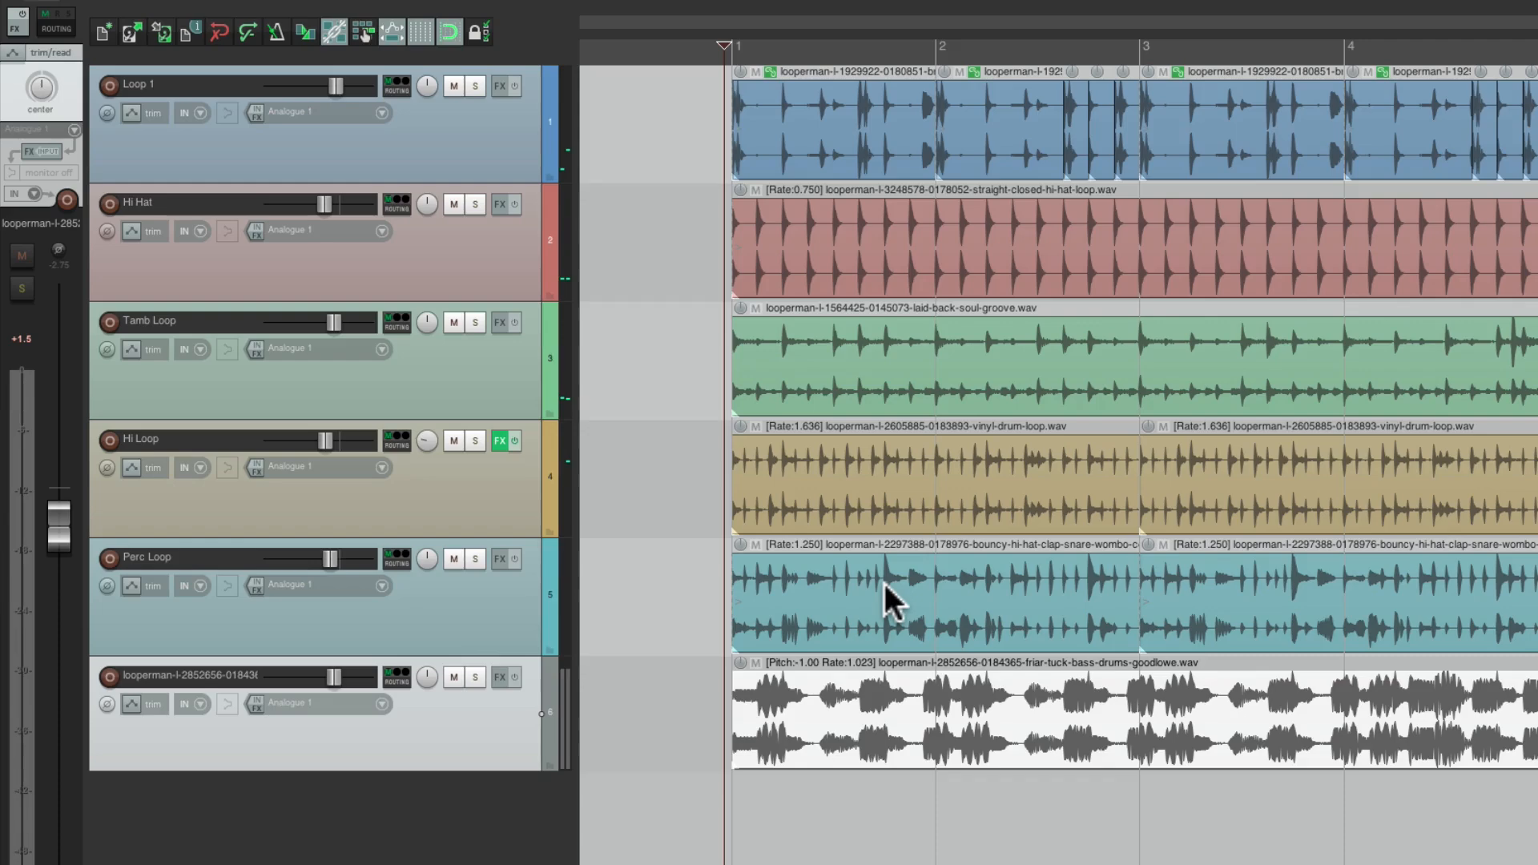
Reset the pitch adjustment of the three bass drums items to 0 semitones and play the project
right_click(855, 689)
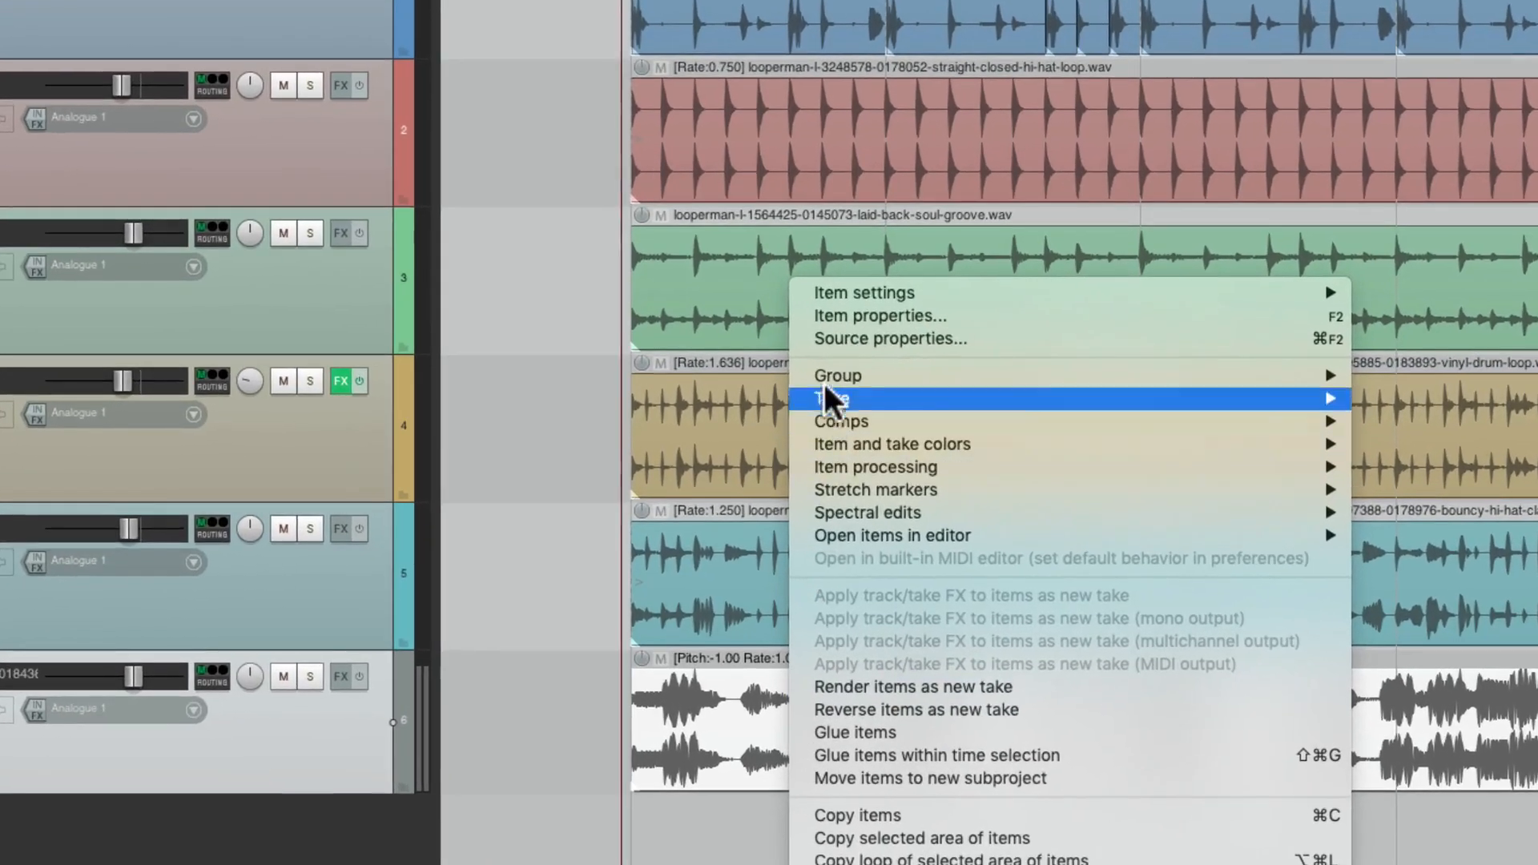
left_click(820, 319)
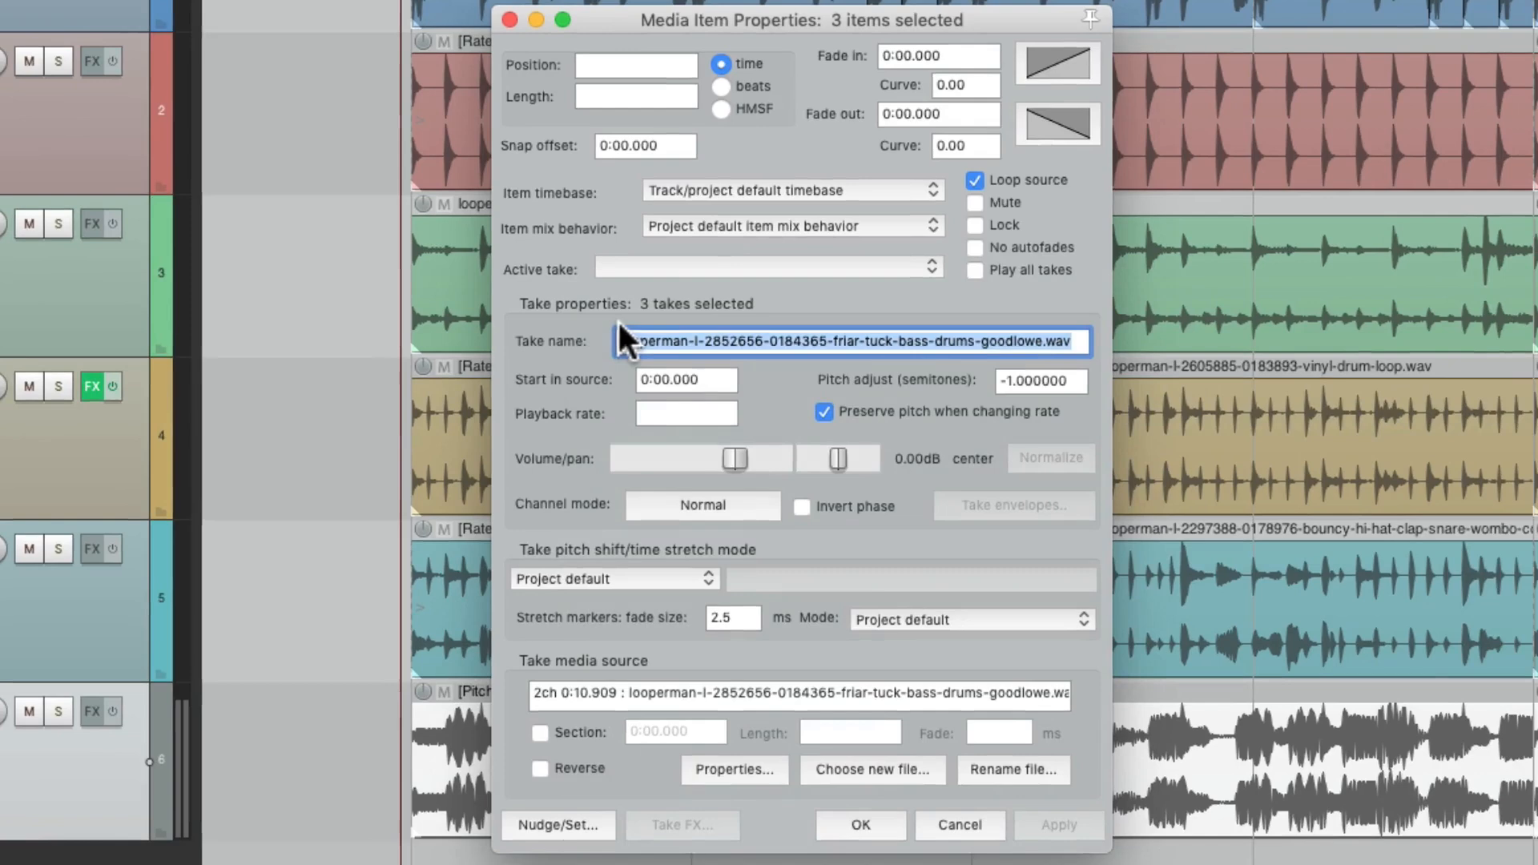
double_click(1041, 379)
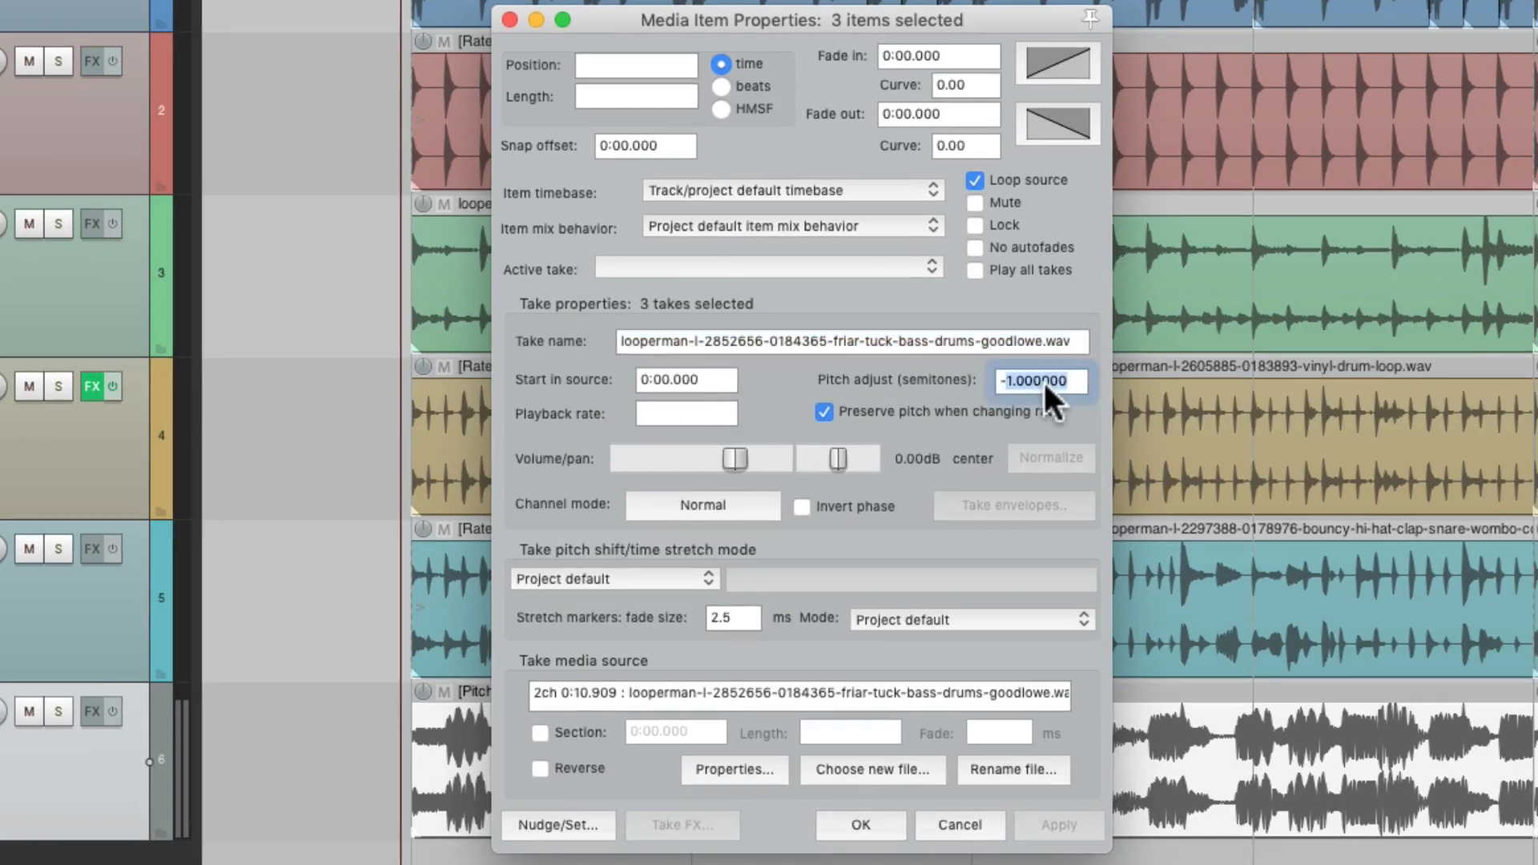
type("0")
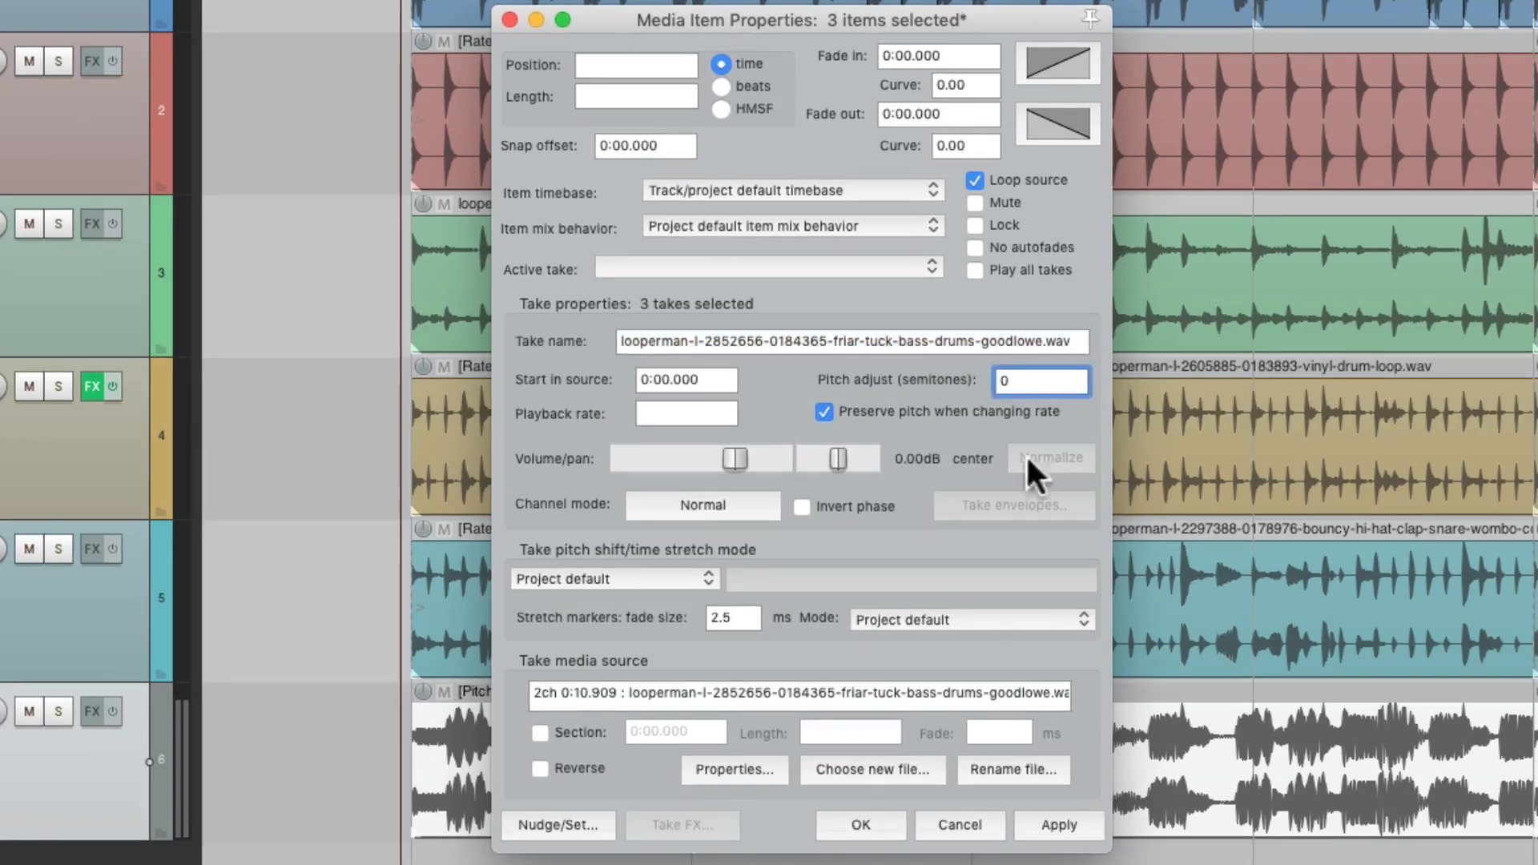
left_click(847, 817)
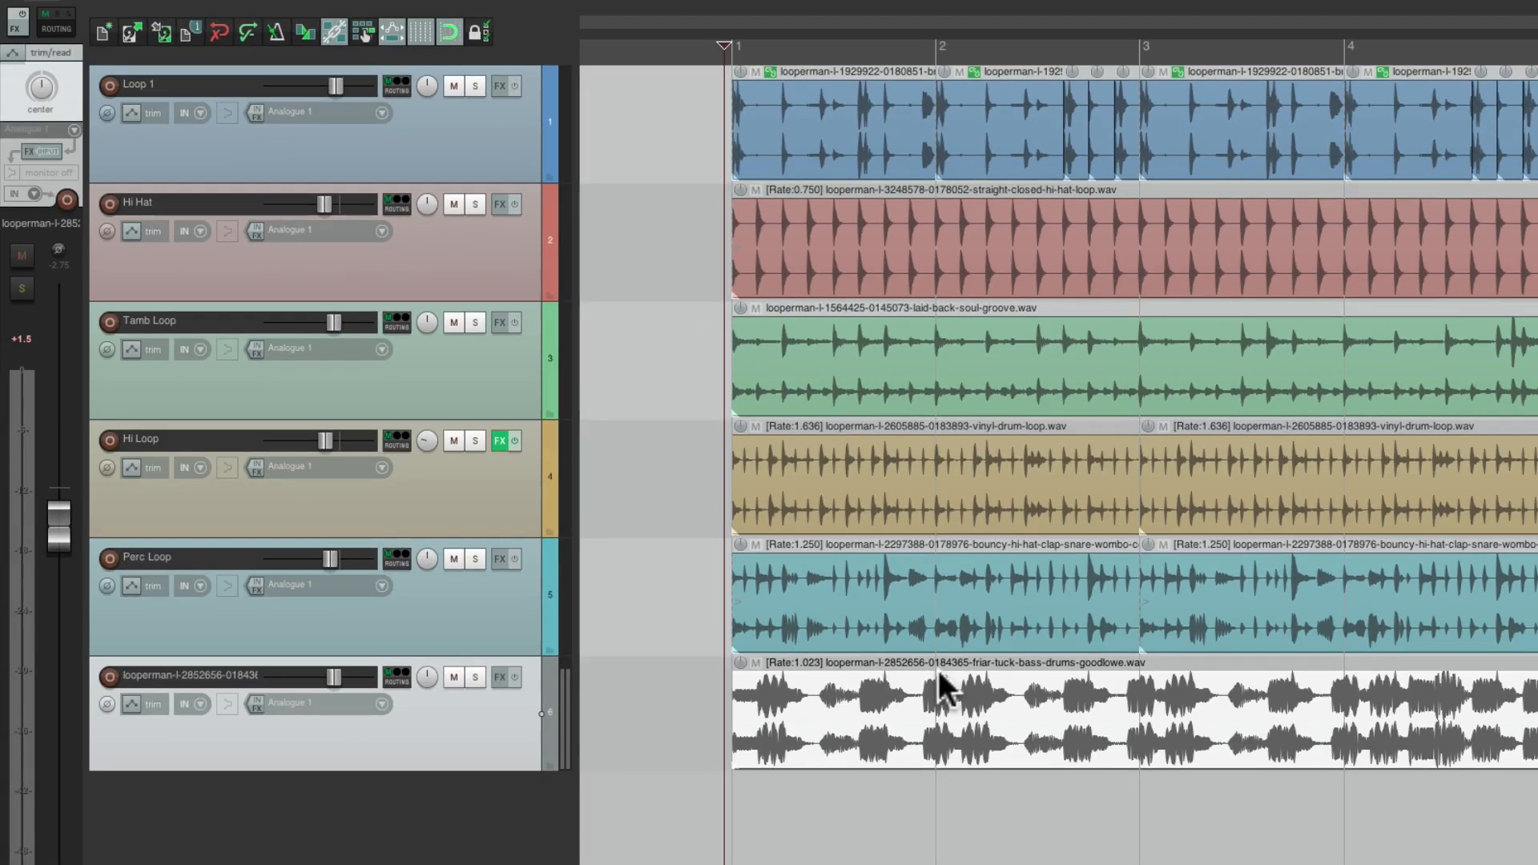
key("space")
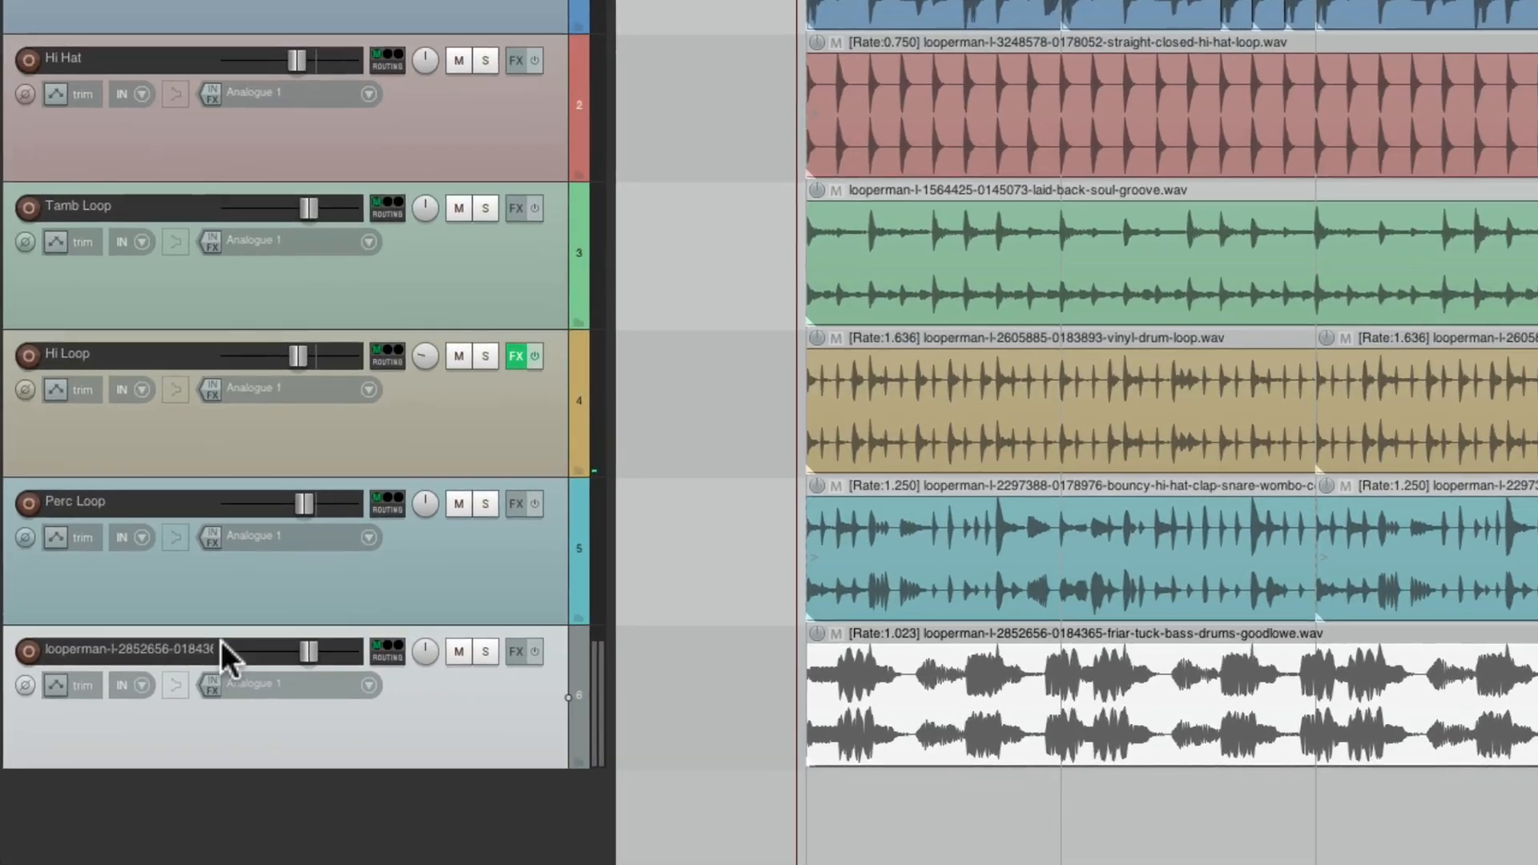
Rename the bass drums track as Bass and color the track blue
double_click(175, 642)
type("Bass")
key("Return")
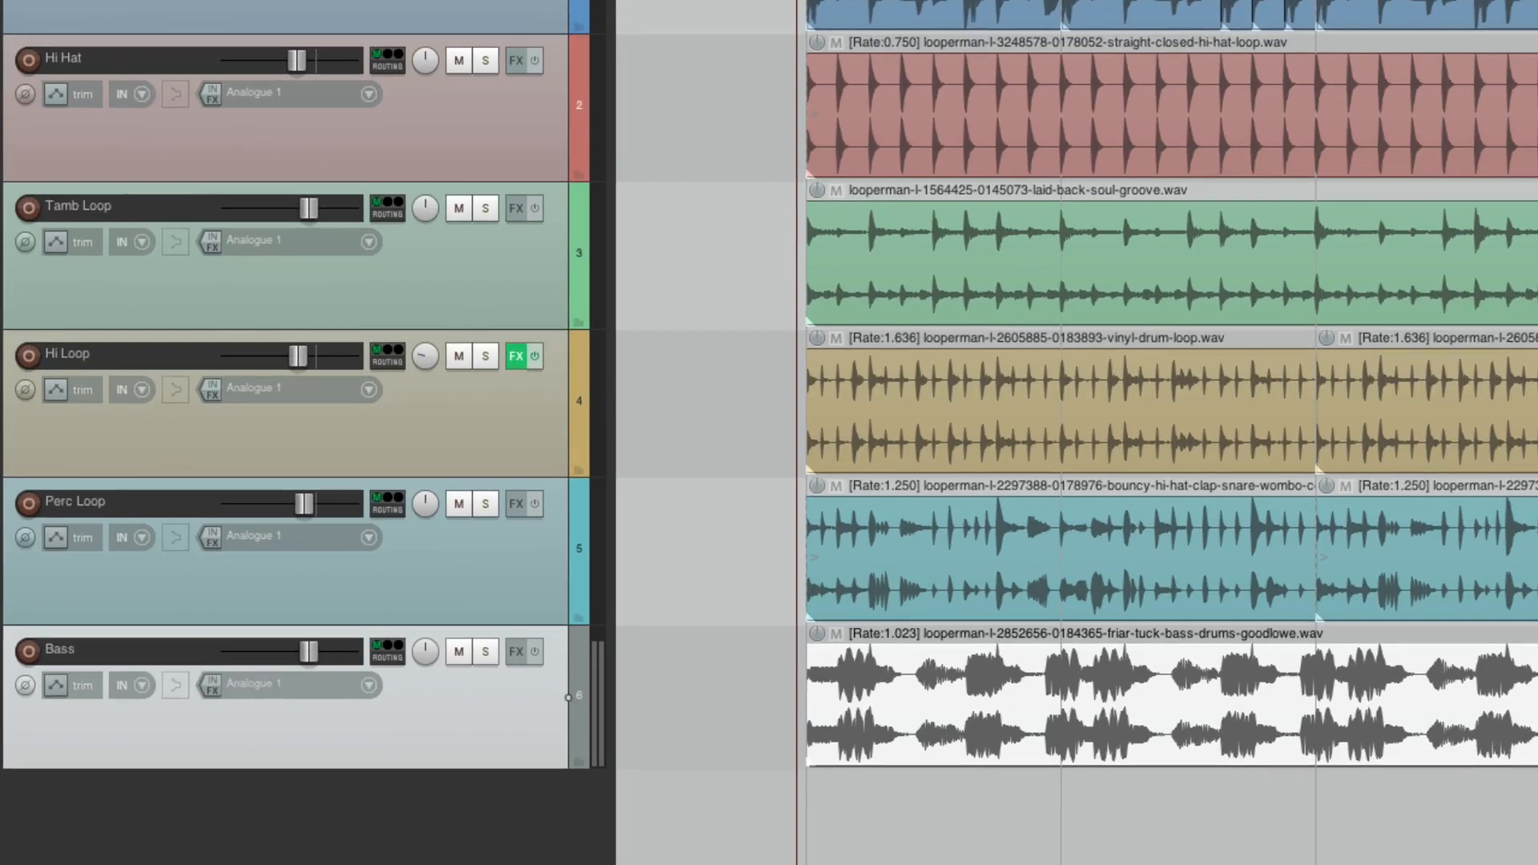
key("shift+c")
left_click(1011, 240)
left_click(1085, 347)
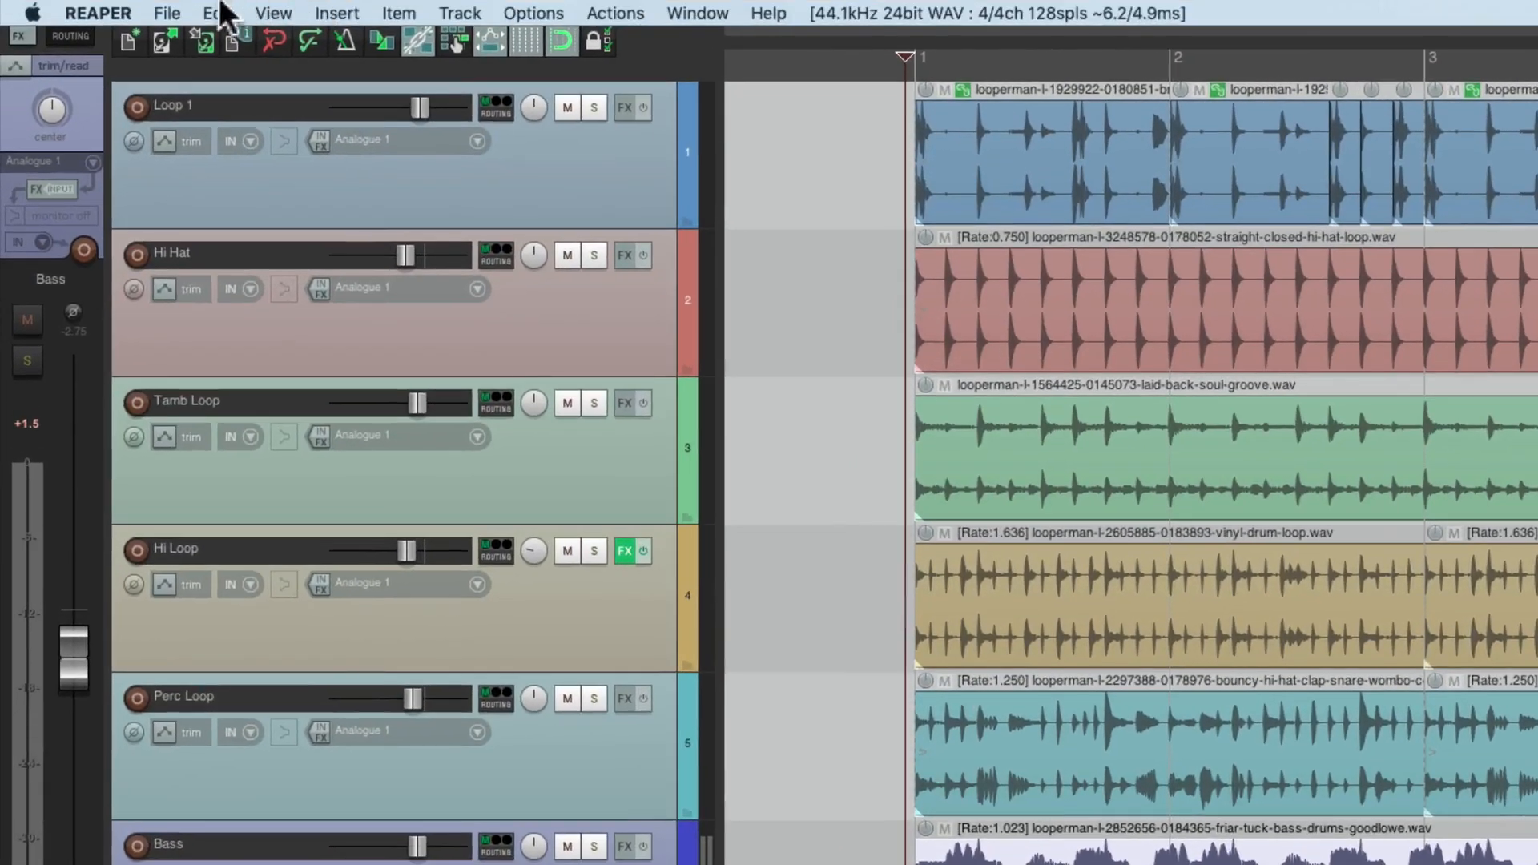
Save the project
left_click(158, 11)
left_click(165, 90)
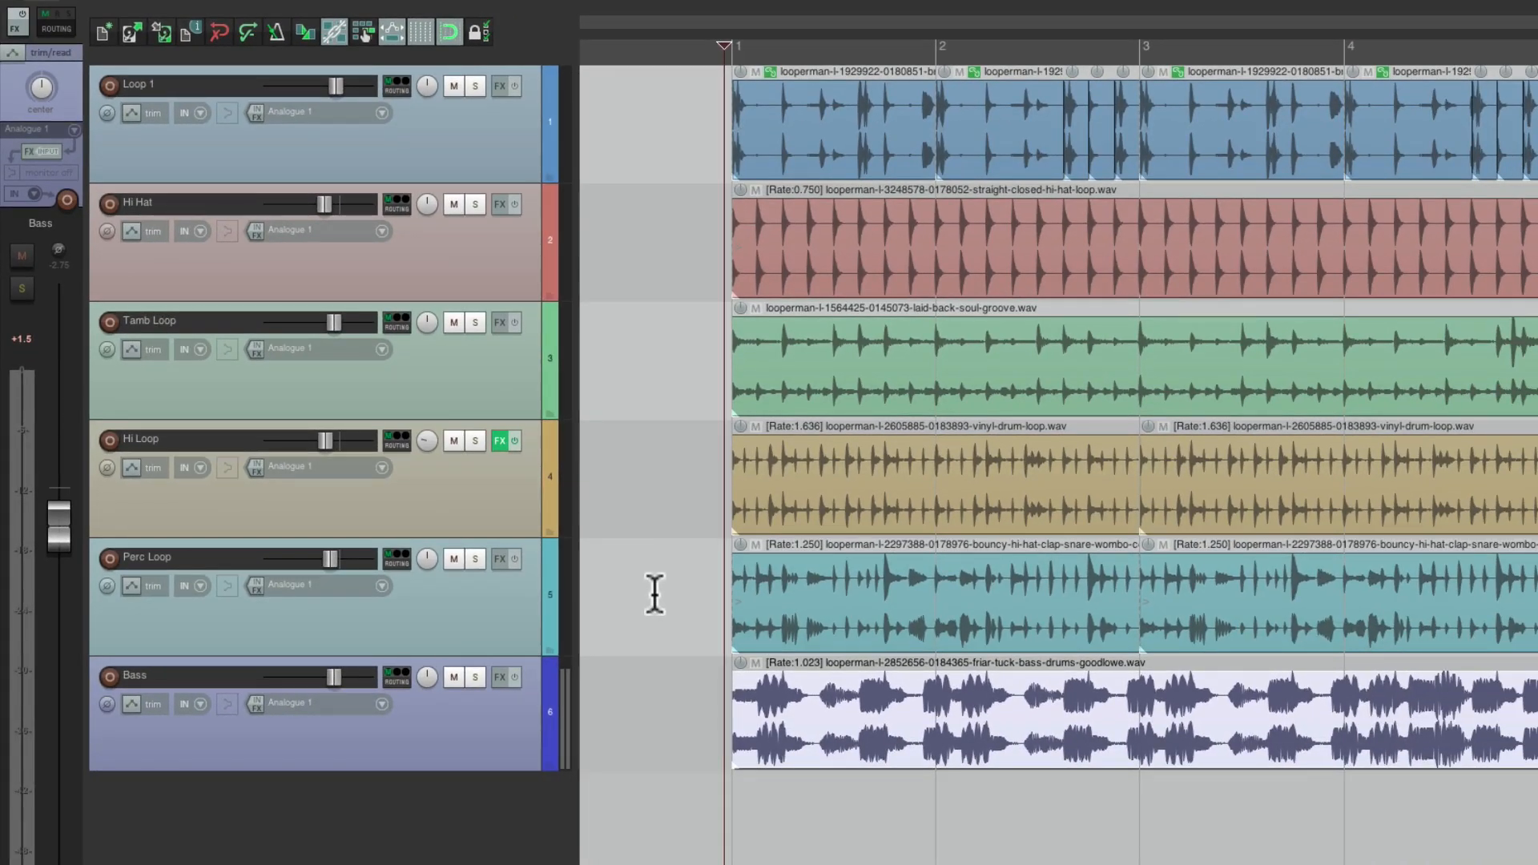
Switch to the Looperman website, search the loops for the keyword "rot" and preview the Rot 120 loop
key("super+Tab")
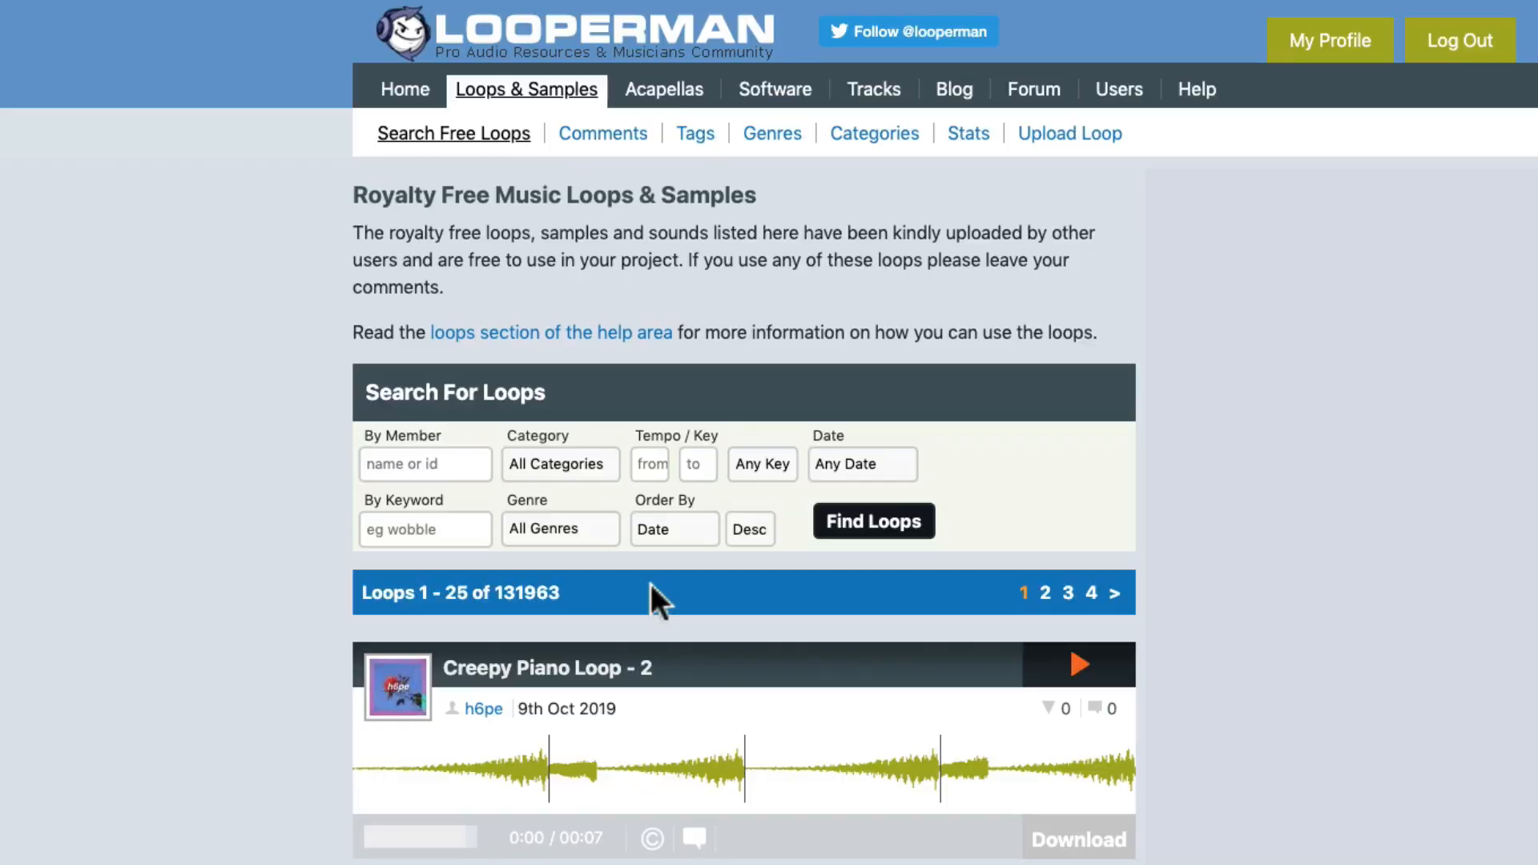
left_click(454, 521)
type("rot")
key("Return")
scroll(859, 449, "down", 7)
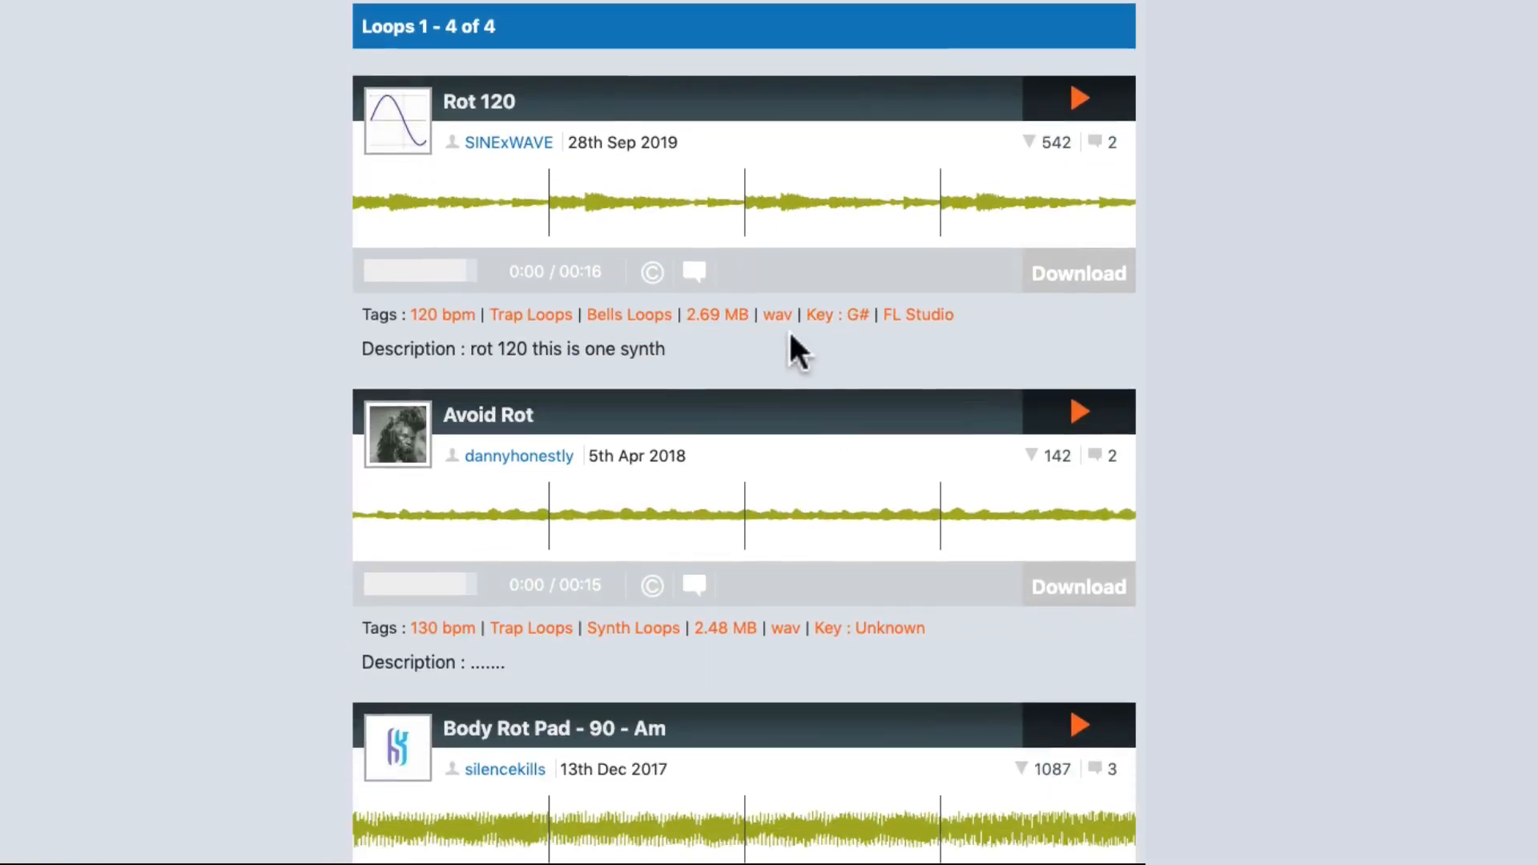
left_click(1083, 102)
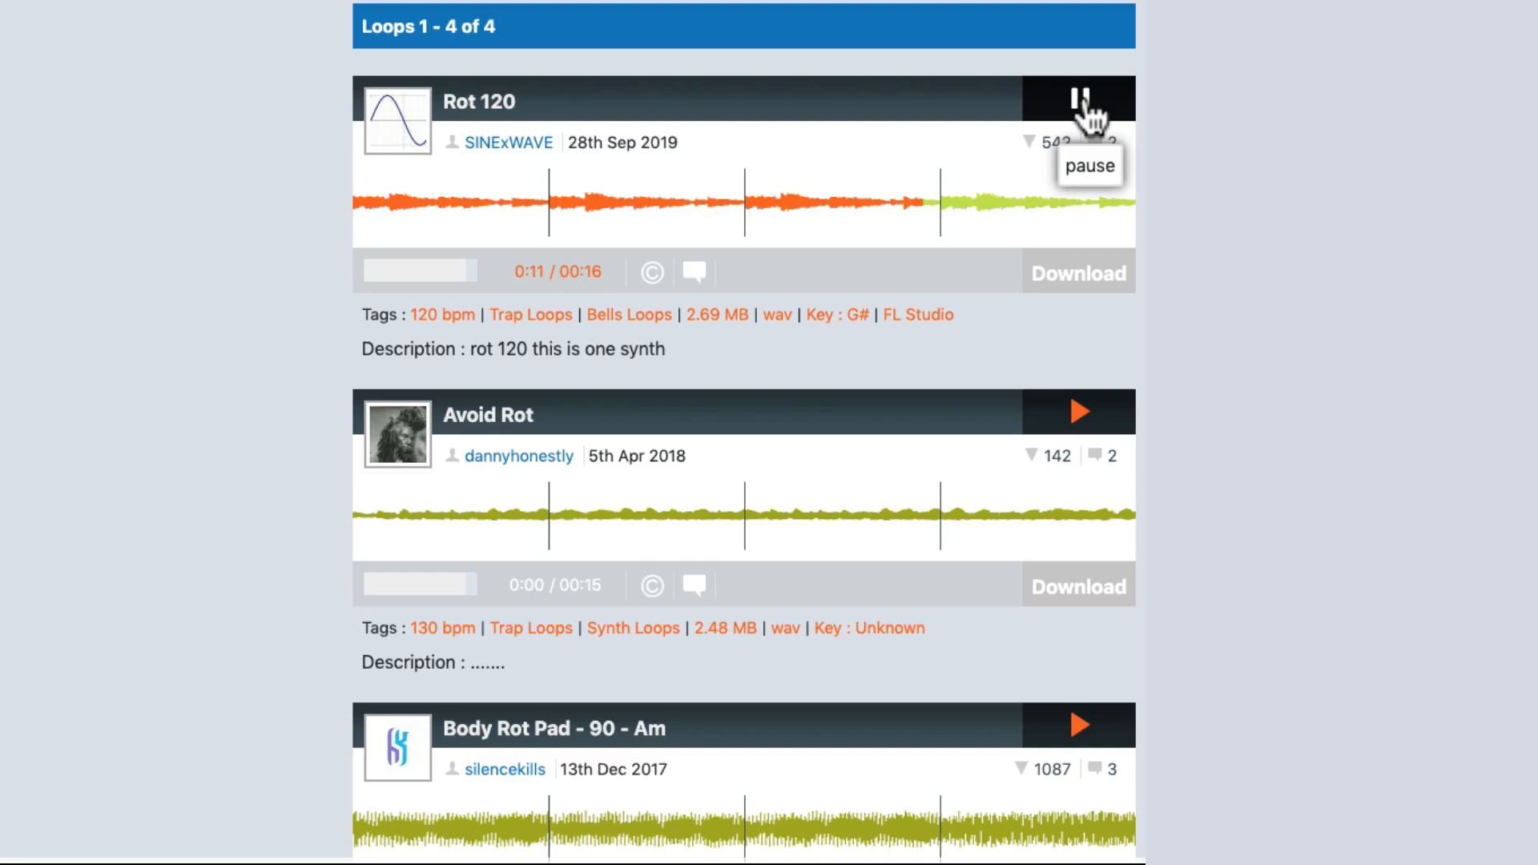
left_click(1081, 98)
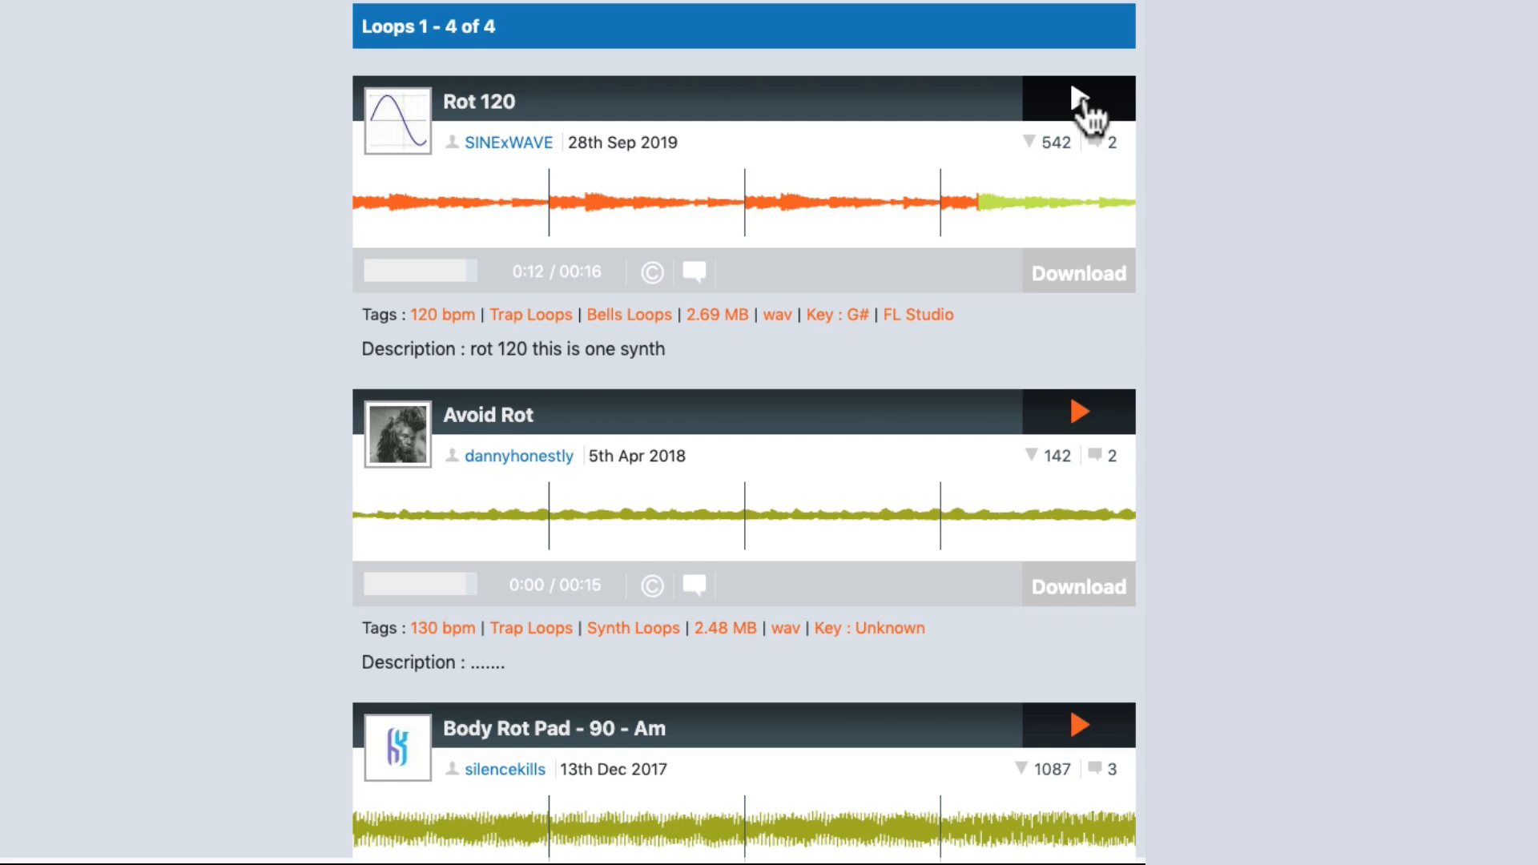
Download the Rot 120 loop and import it into REAPER on a new track below Bass, adjusting the media to the project tempo
left_click(1096, 289)
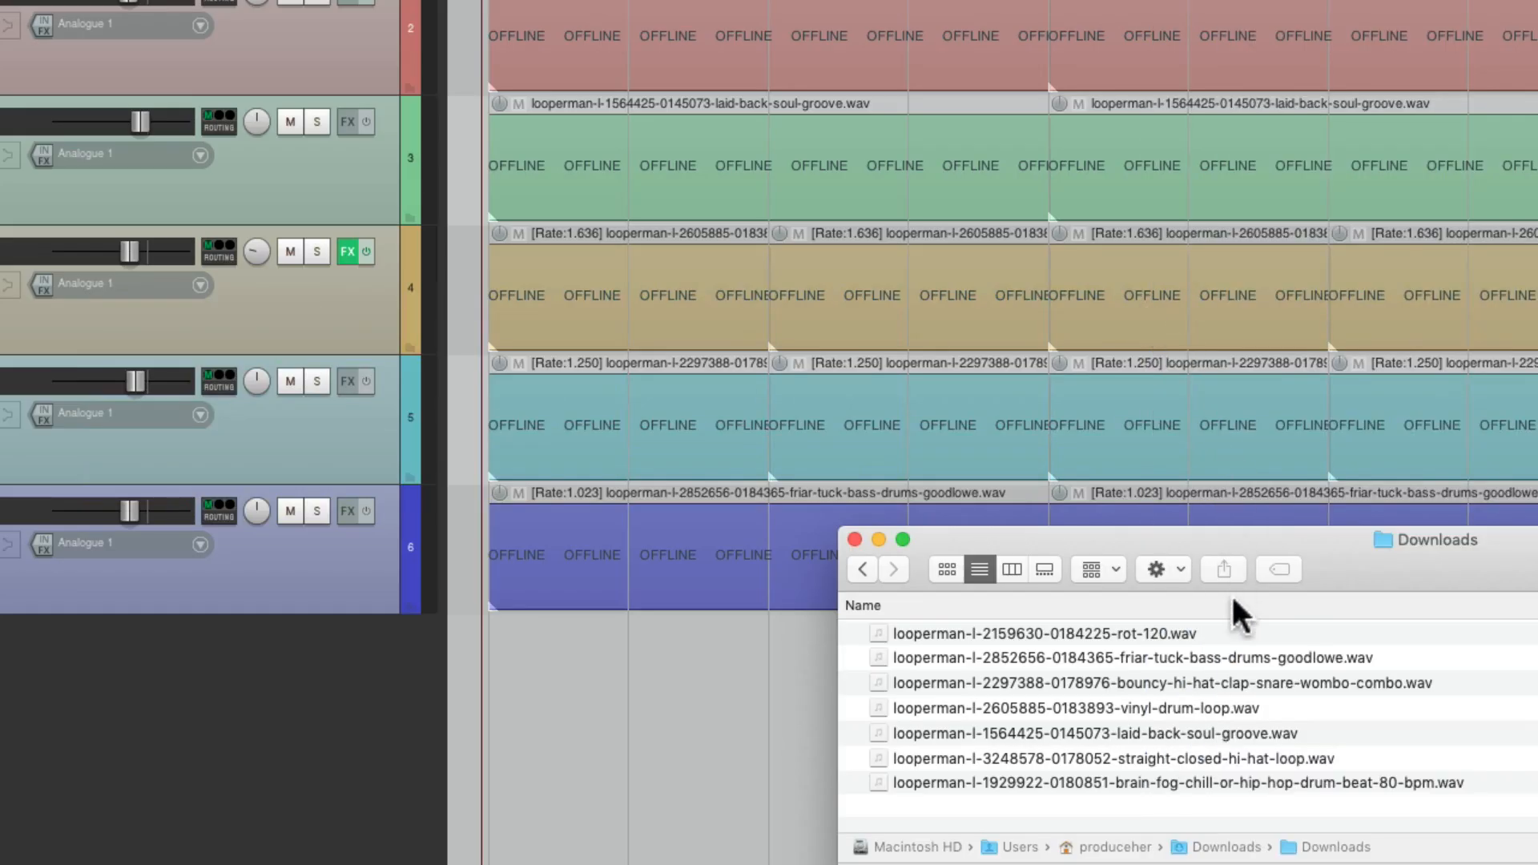
left_click(1086, 632)
left_click_drag(948, 636, 498, 663)
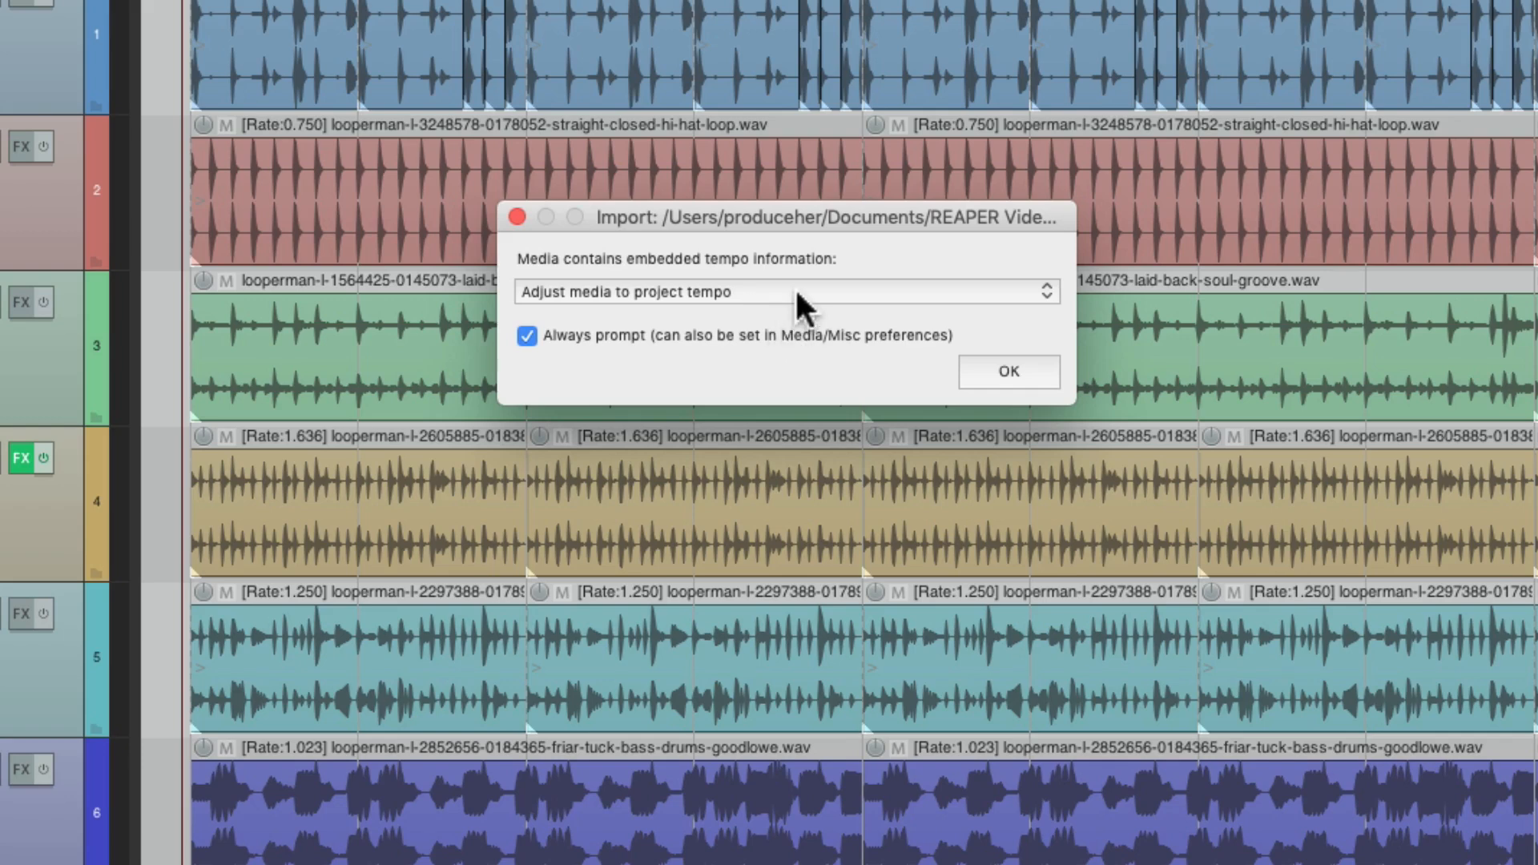
left_click(797, 293)
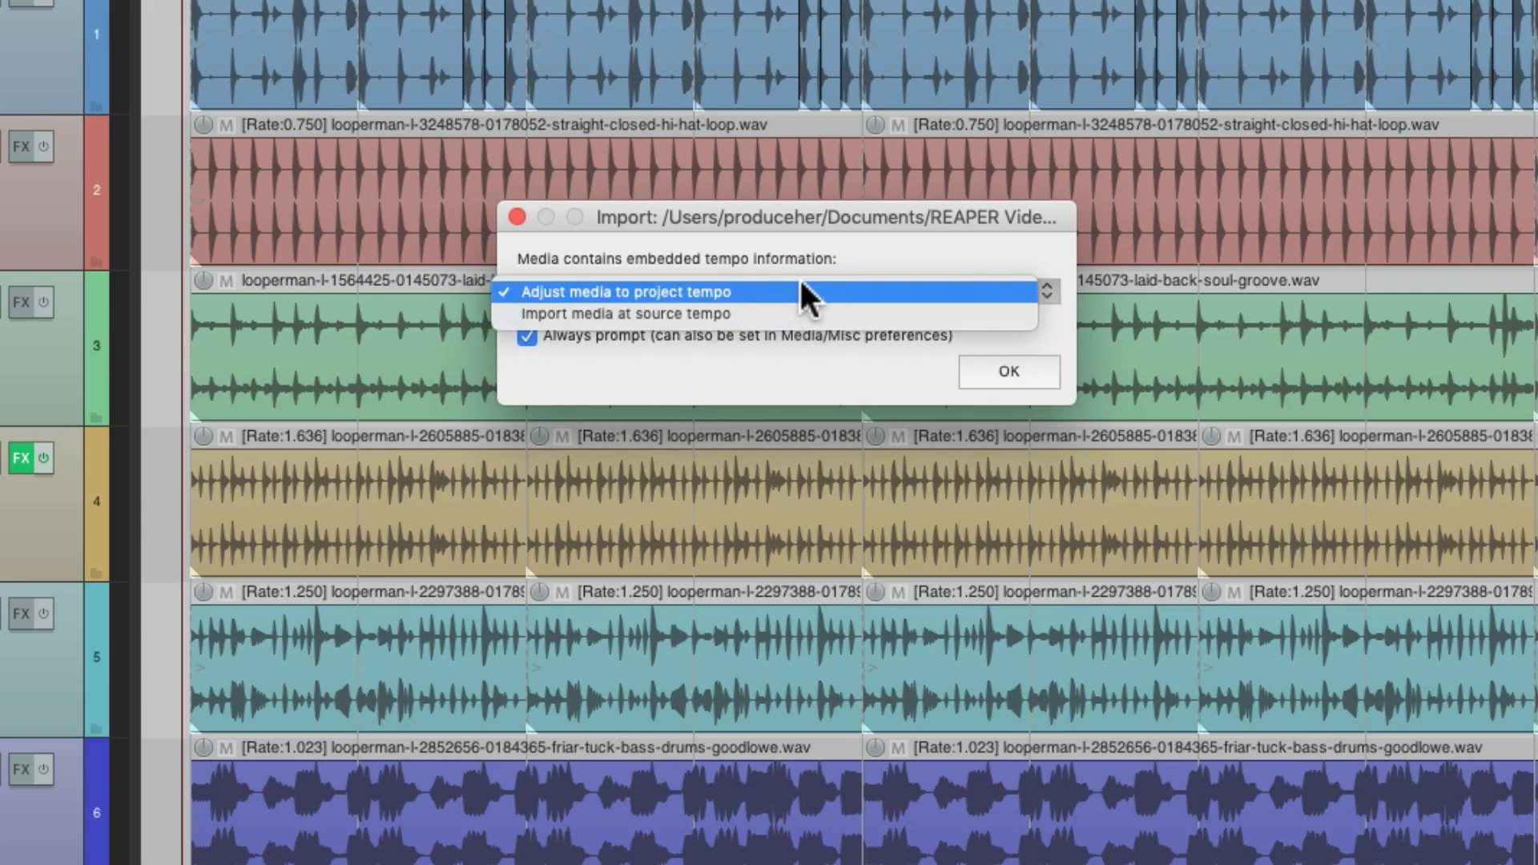
left_click(801, 293)
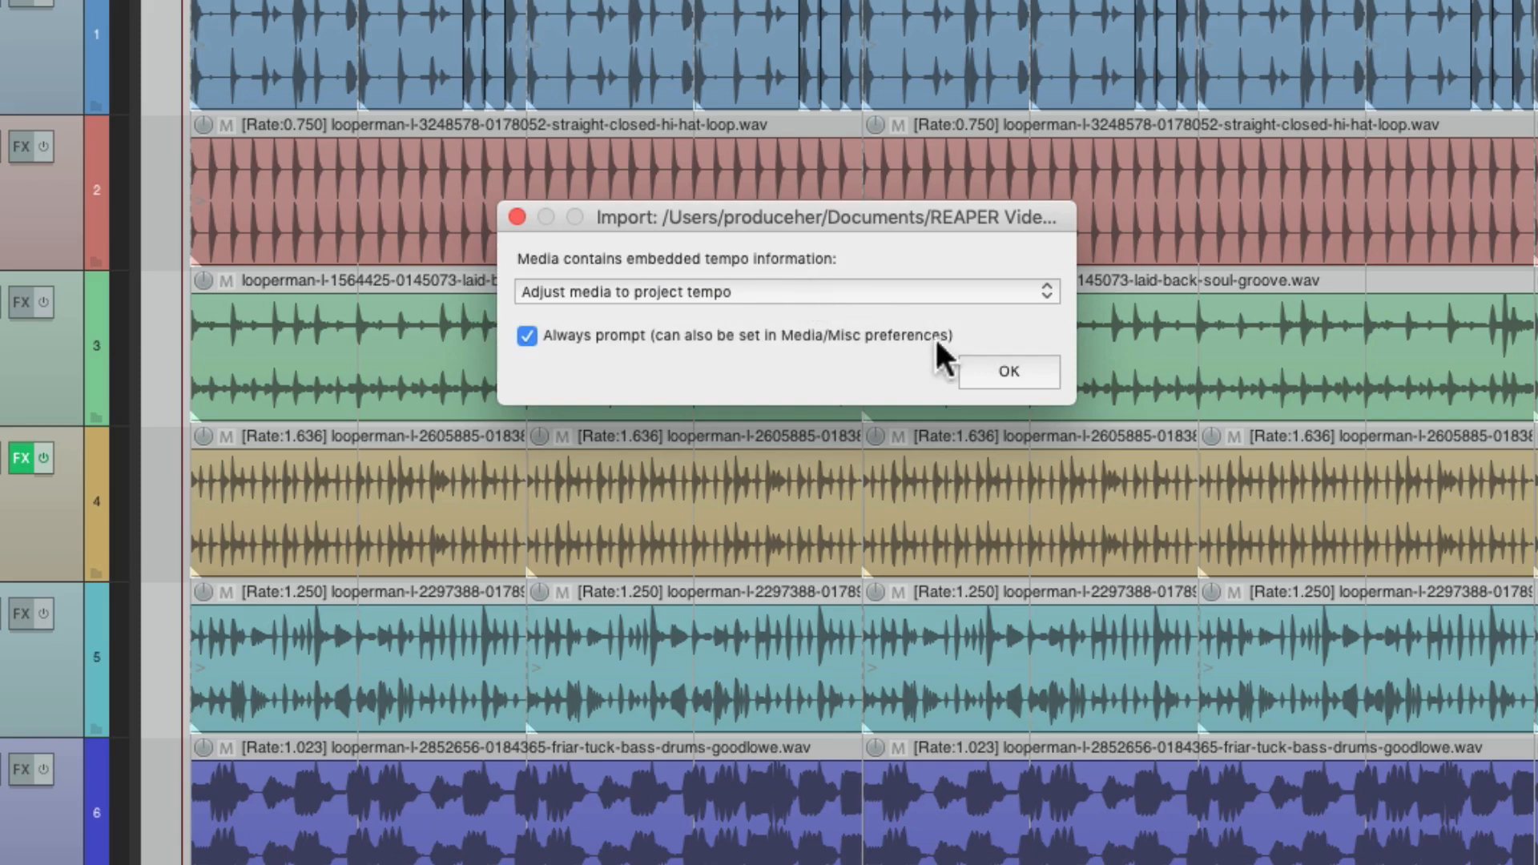
left_click(969, 370)
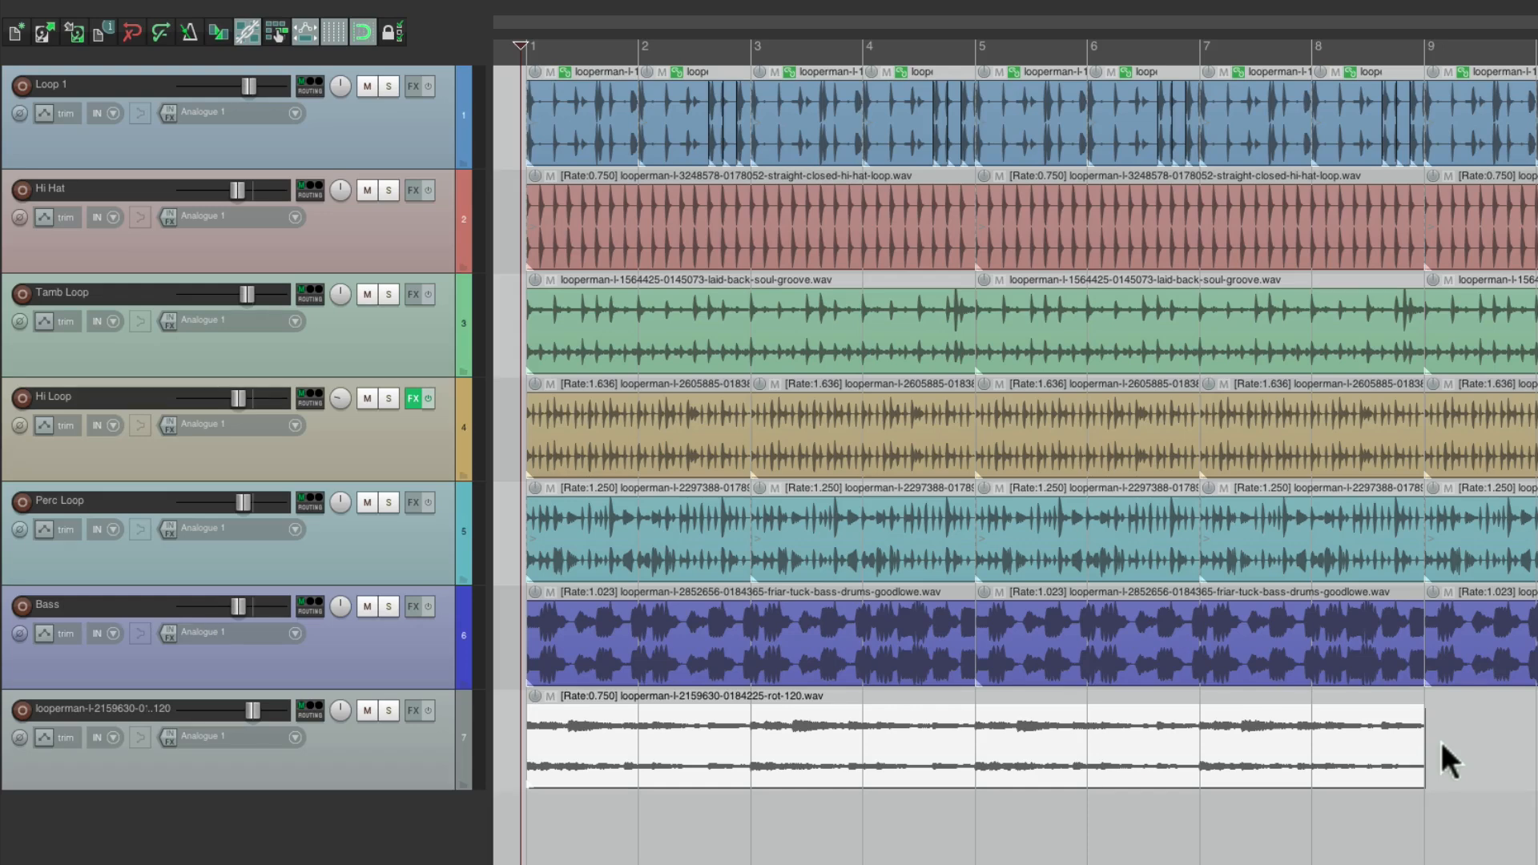
Mute the Bass, Perc Loop, Hi Loop and Tamb Loop tracks
left_click(375, 608)
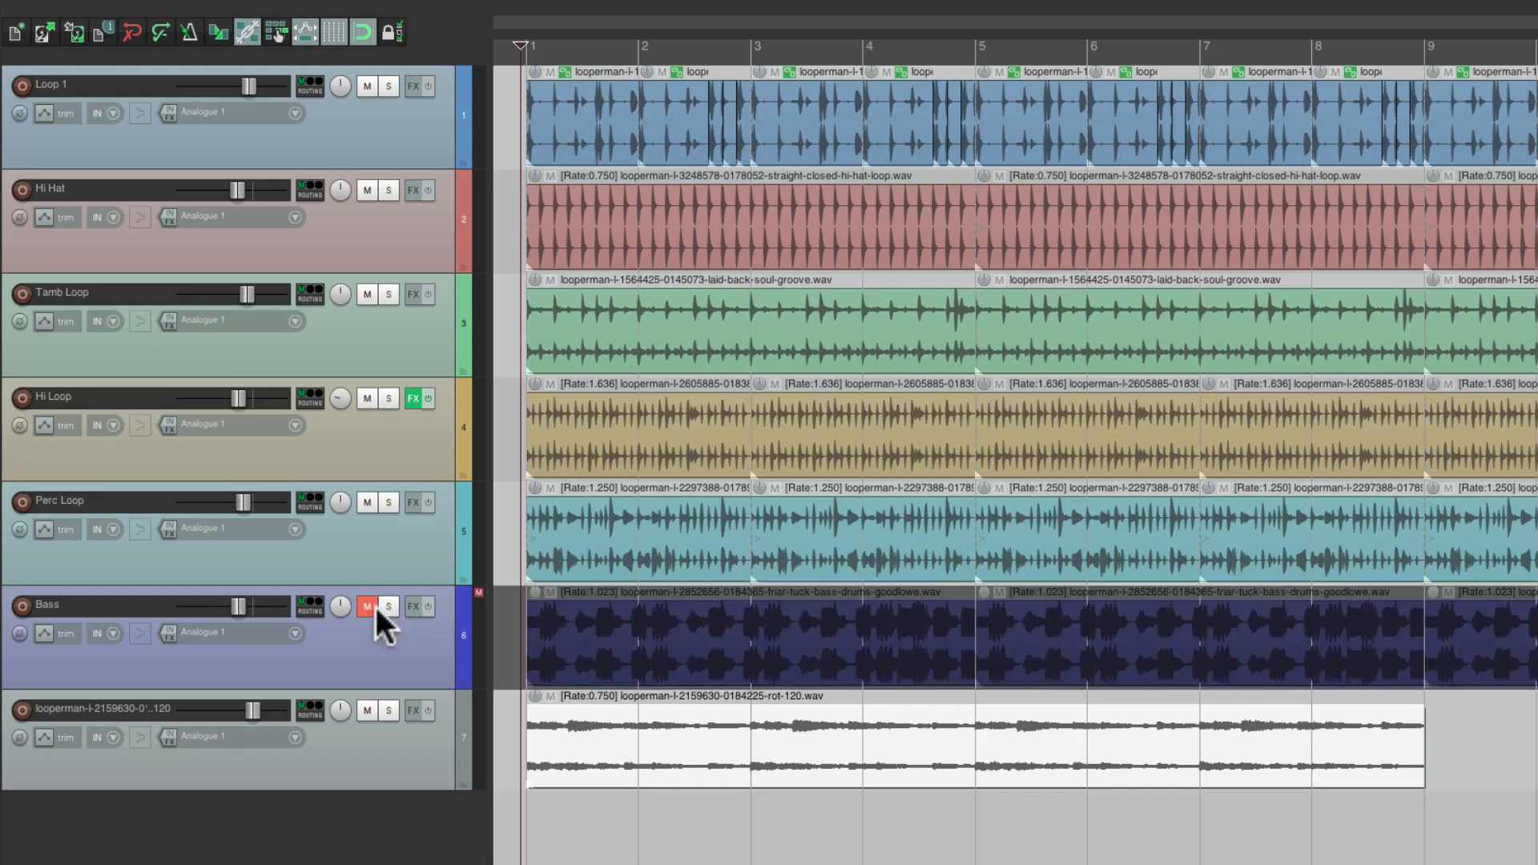
left_click(368, 502)
left_click(367, 398)
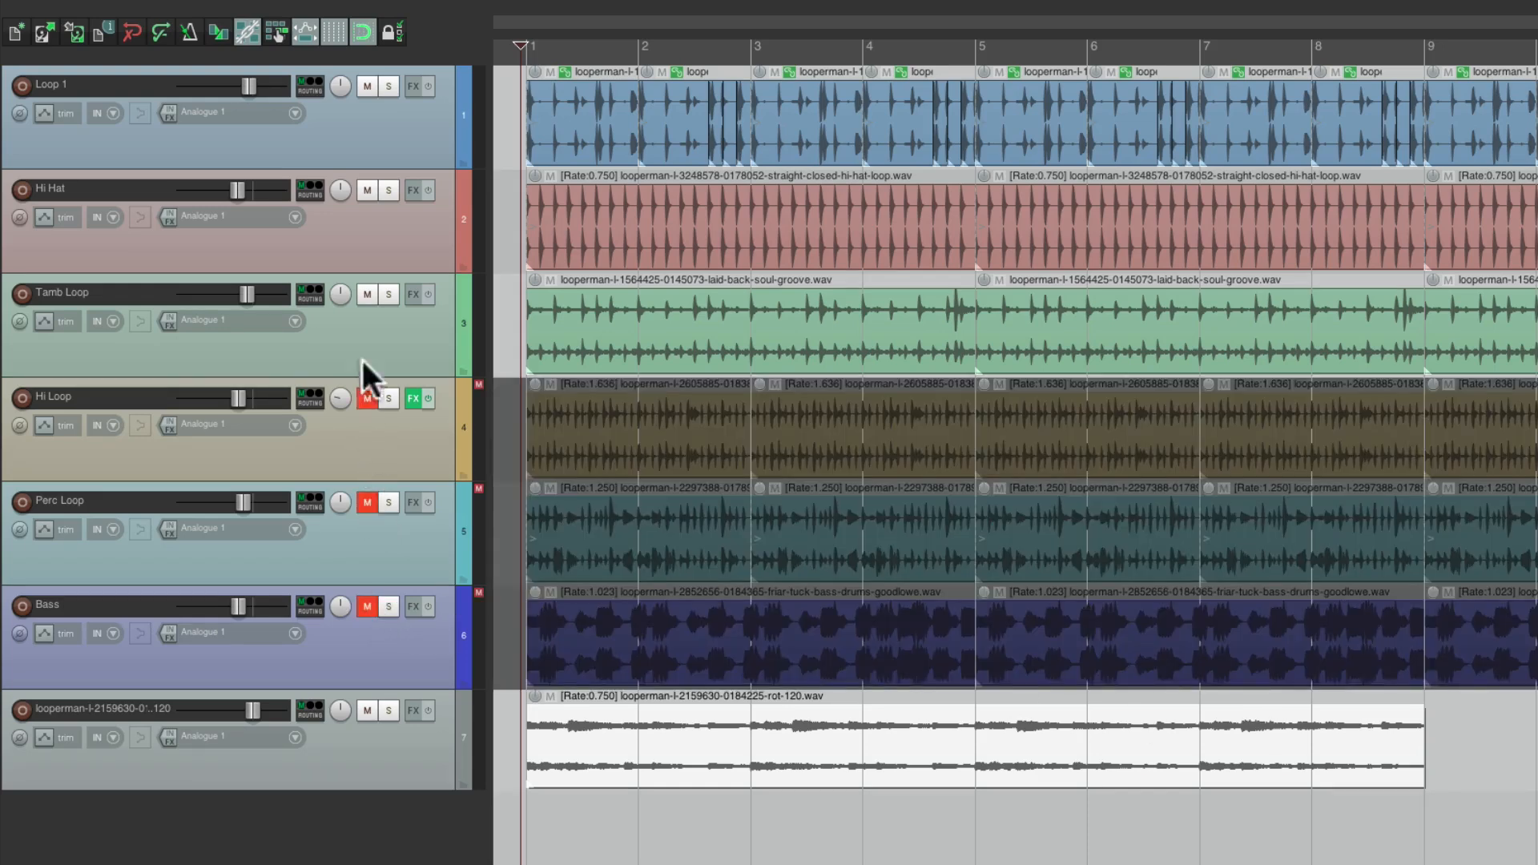
left_click(366, 295)
Lower the rot-120 track's volume slightly during playback, and replay the project with the Bass track unmuted
key("space")
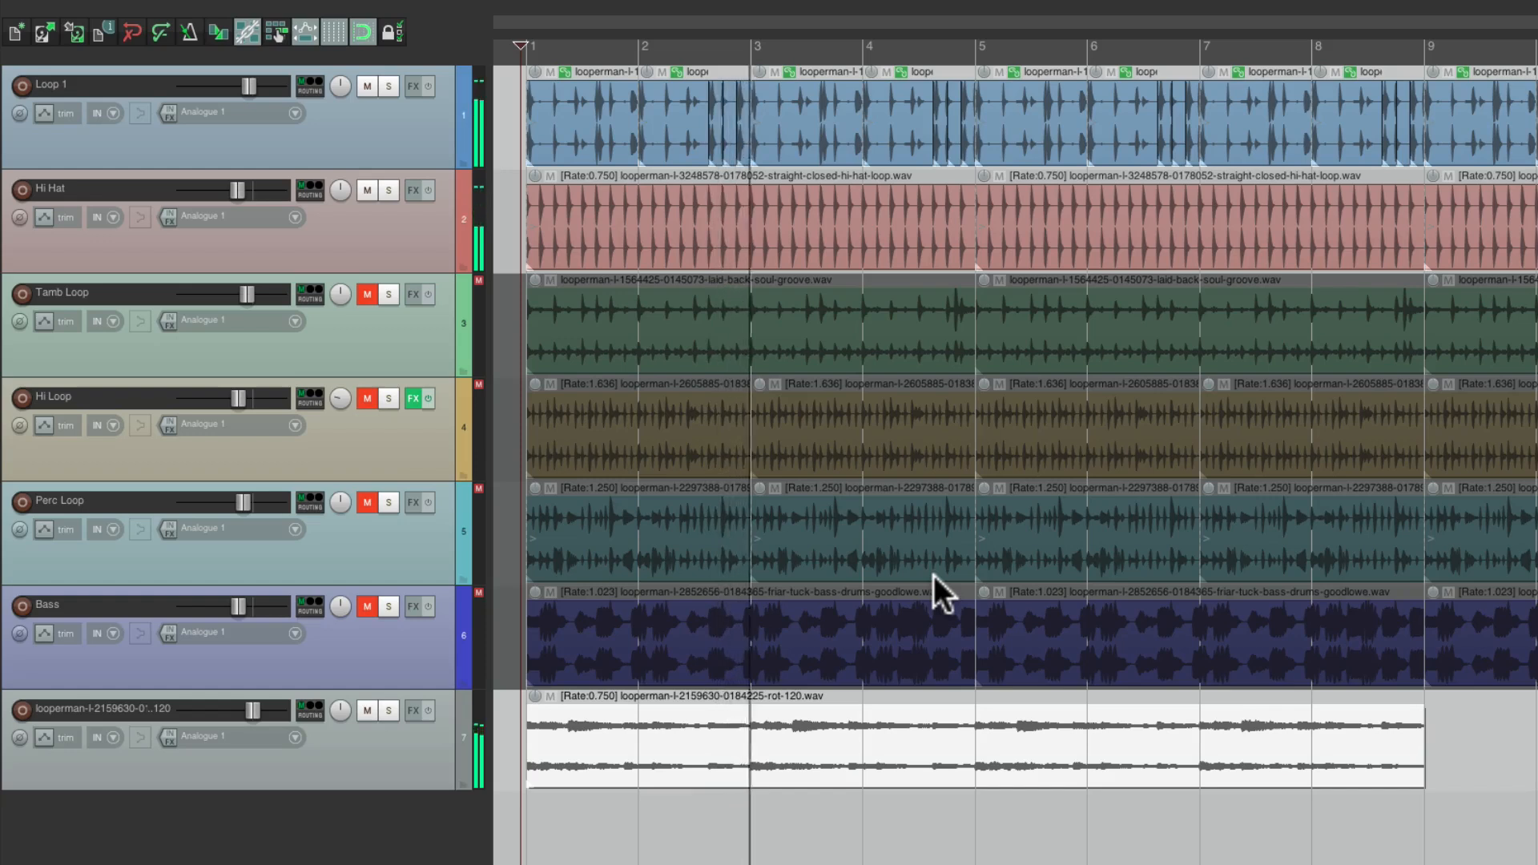
left_click_drag(253, 709, 249, 714)
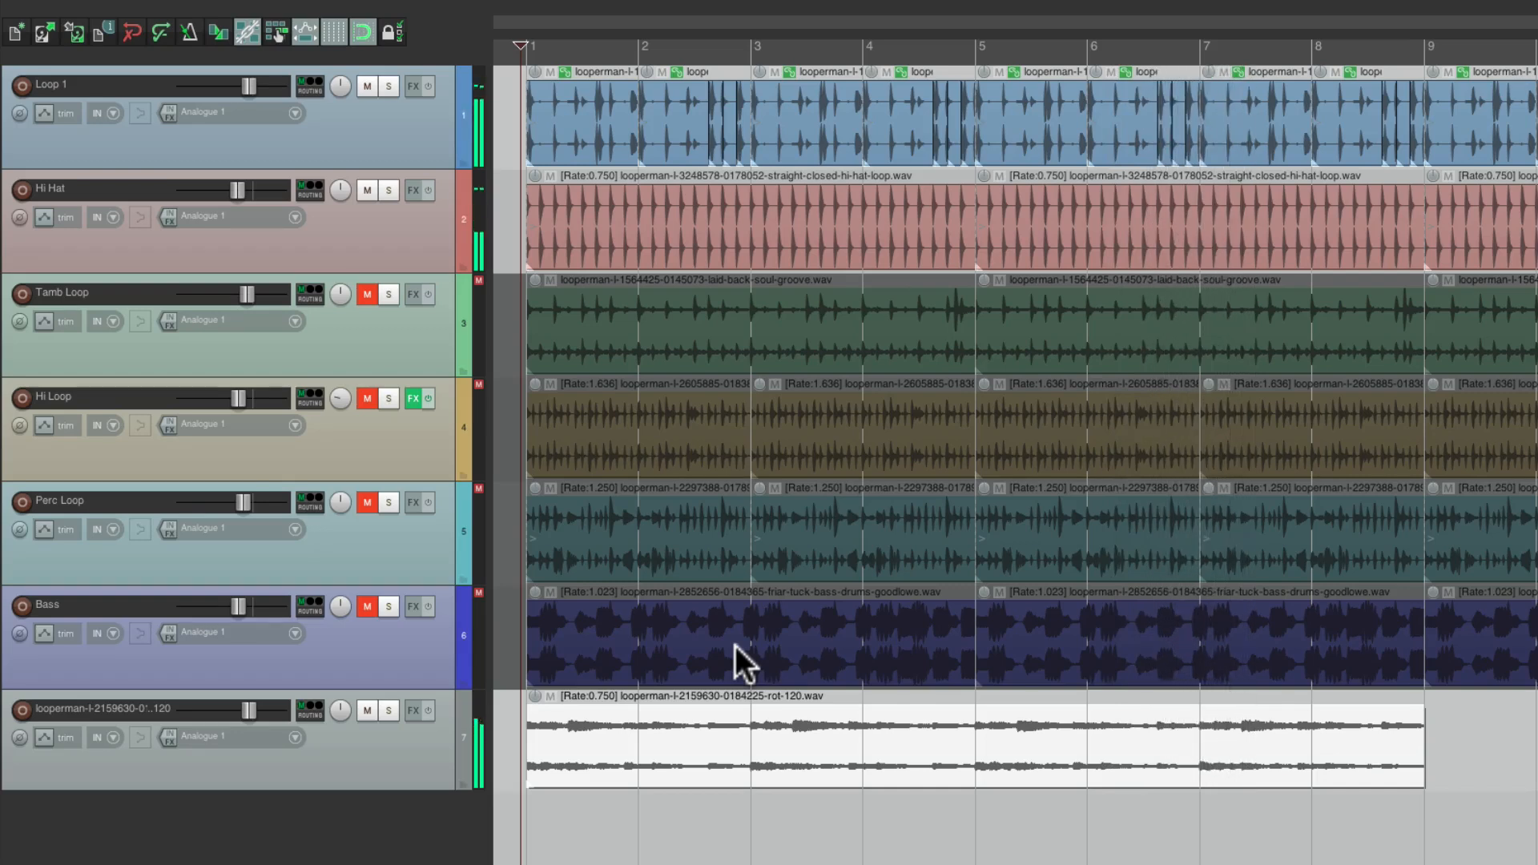
key("space")
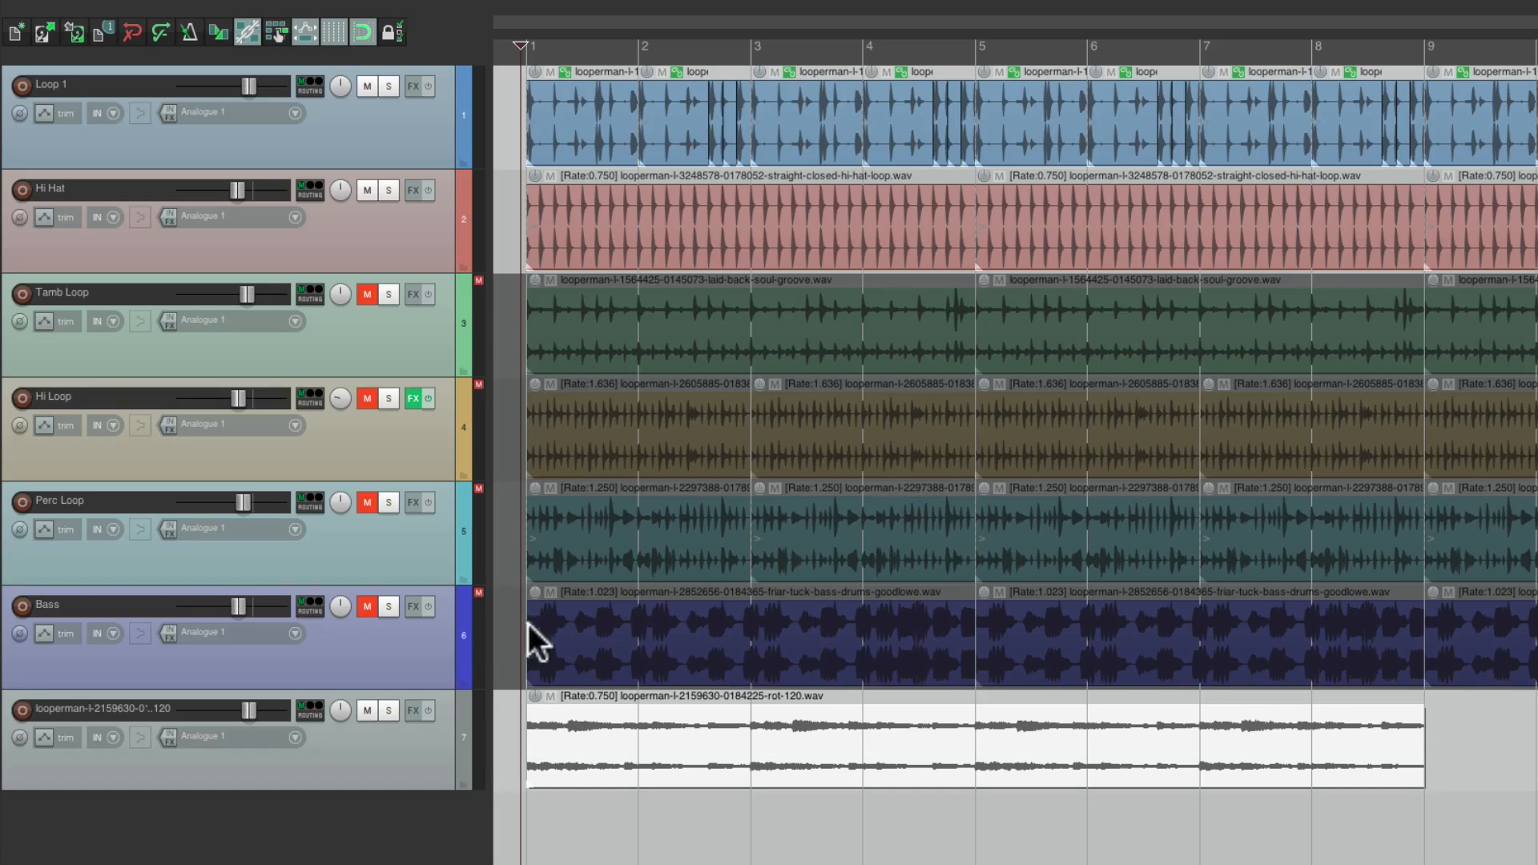
left_click(367, 607)
key("space")
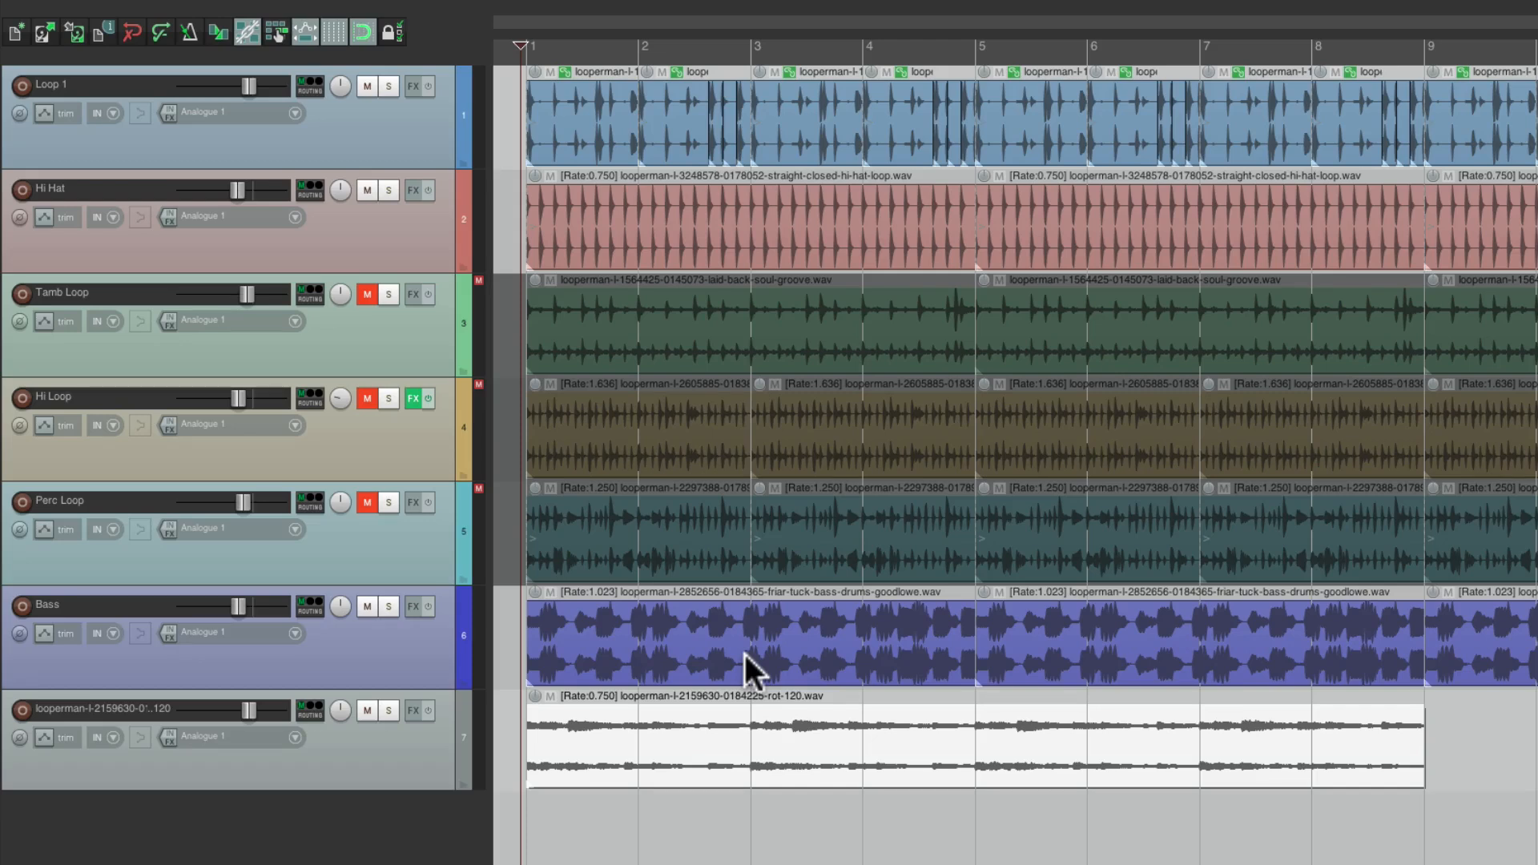
Try a pitch adjustment of -1 semitone on the rot-120 item and play the project against the bass
double_click(787, 723)
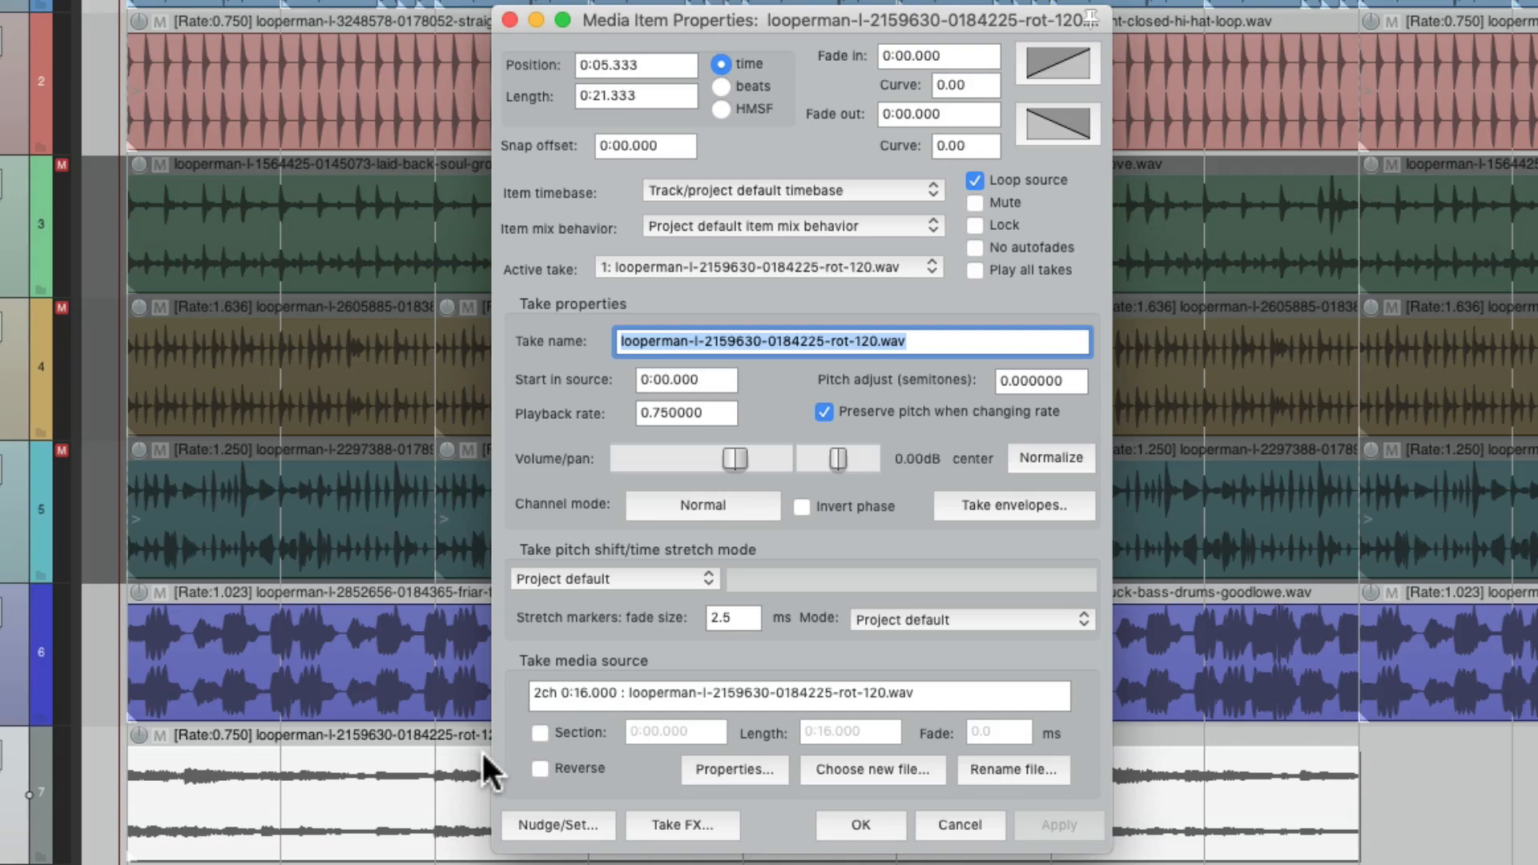
double_click(1041, 378)
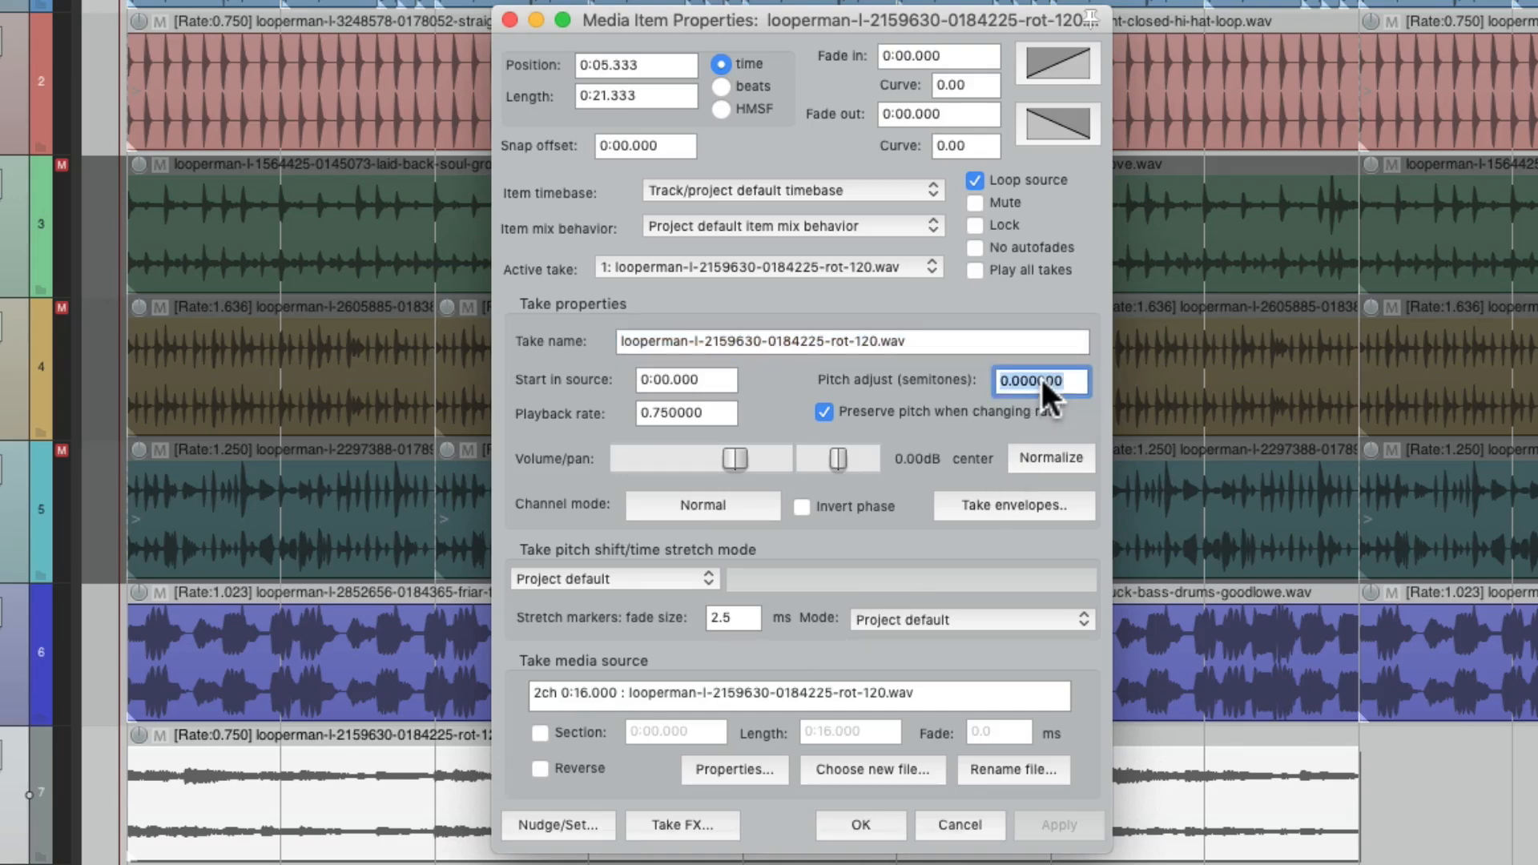
type("-1")
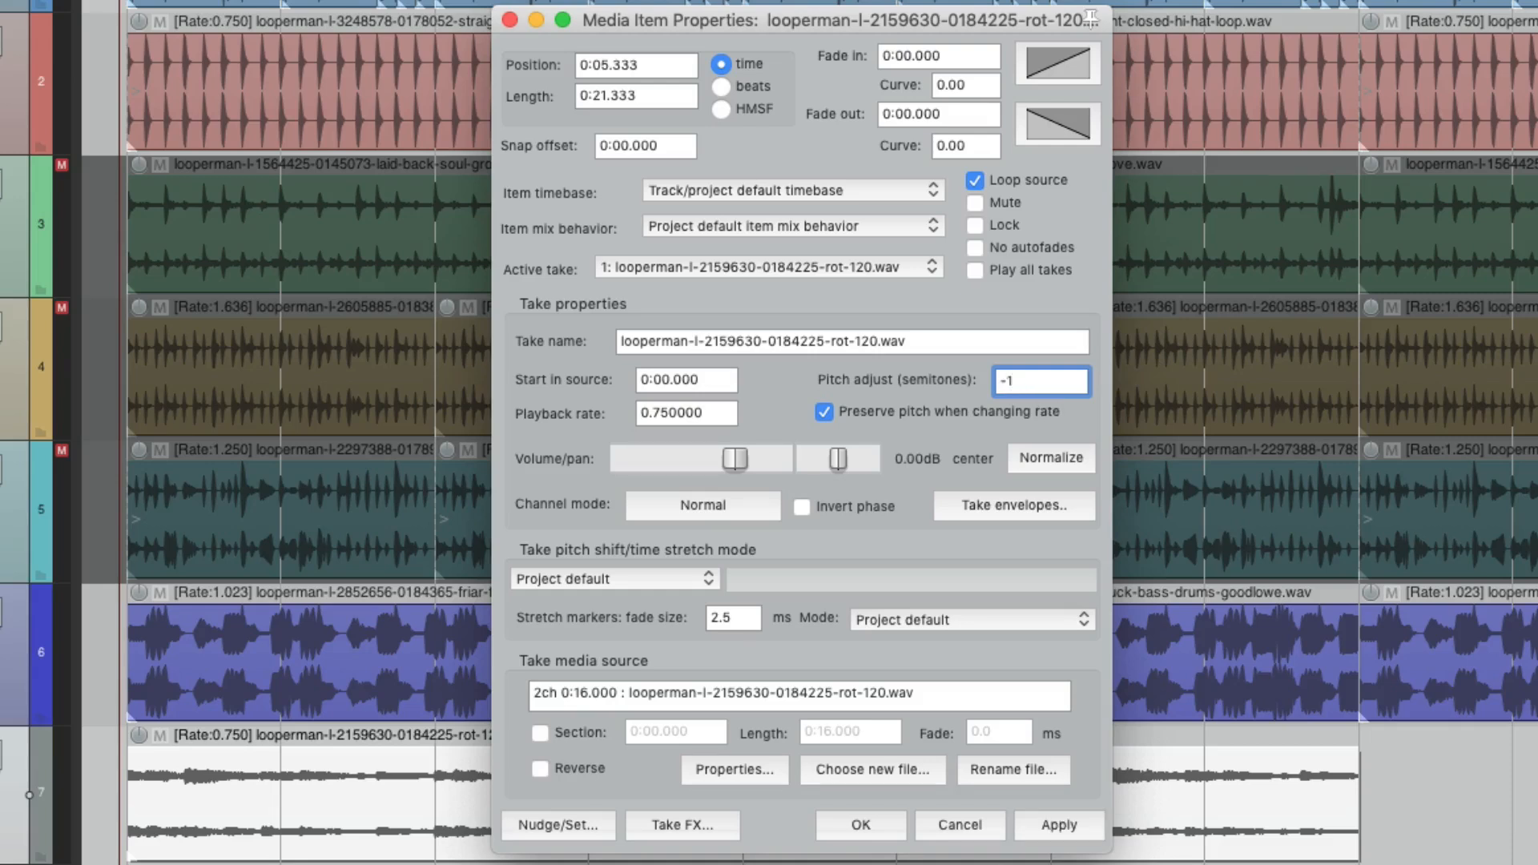
left_click(1048, 834)
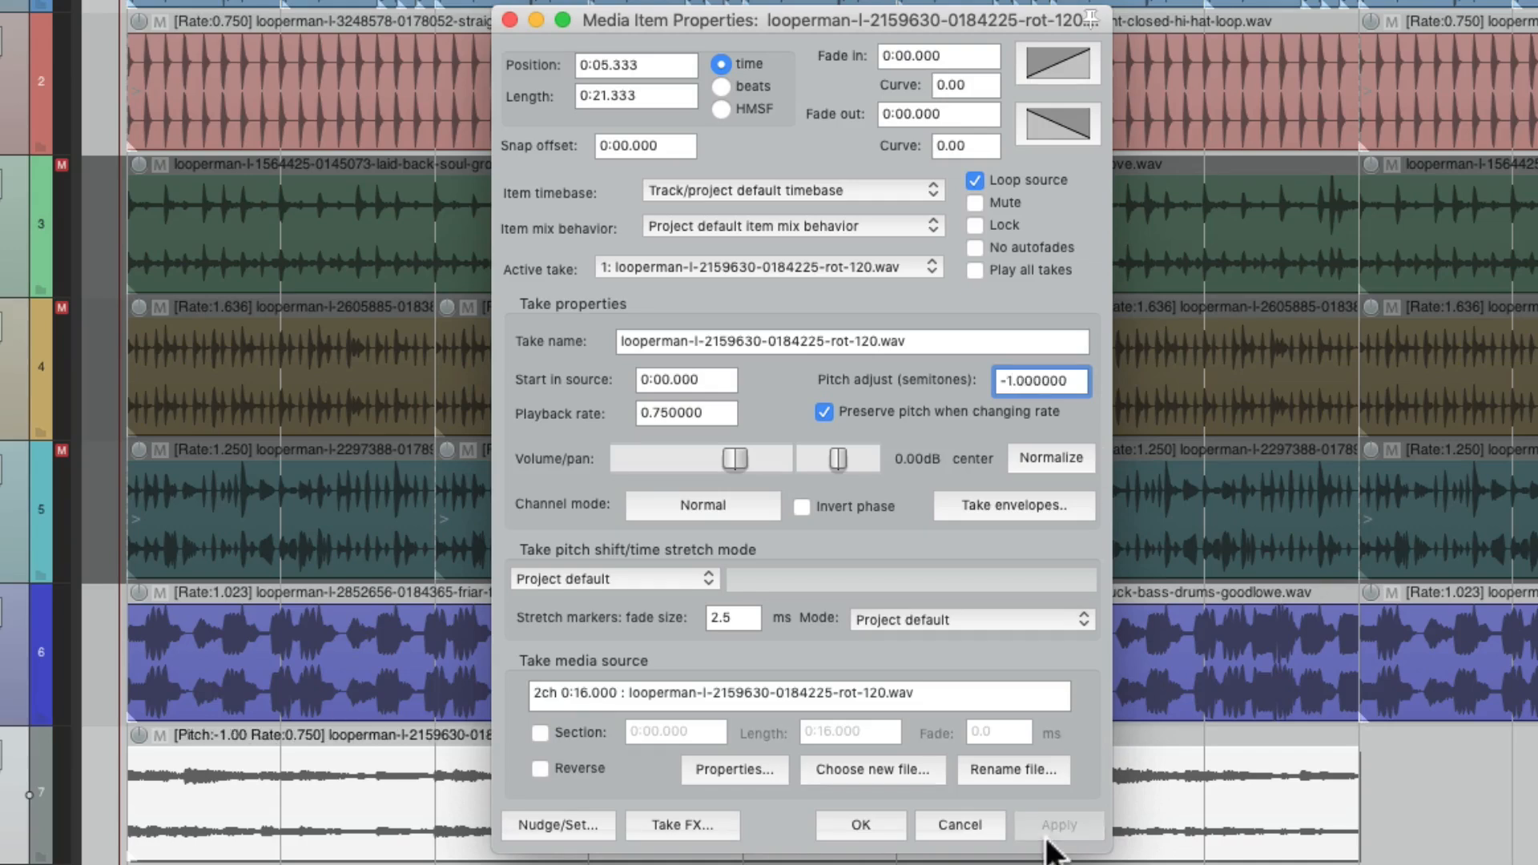
key("space")
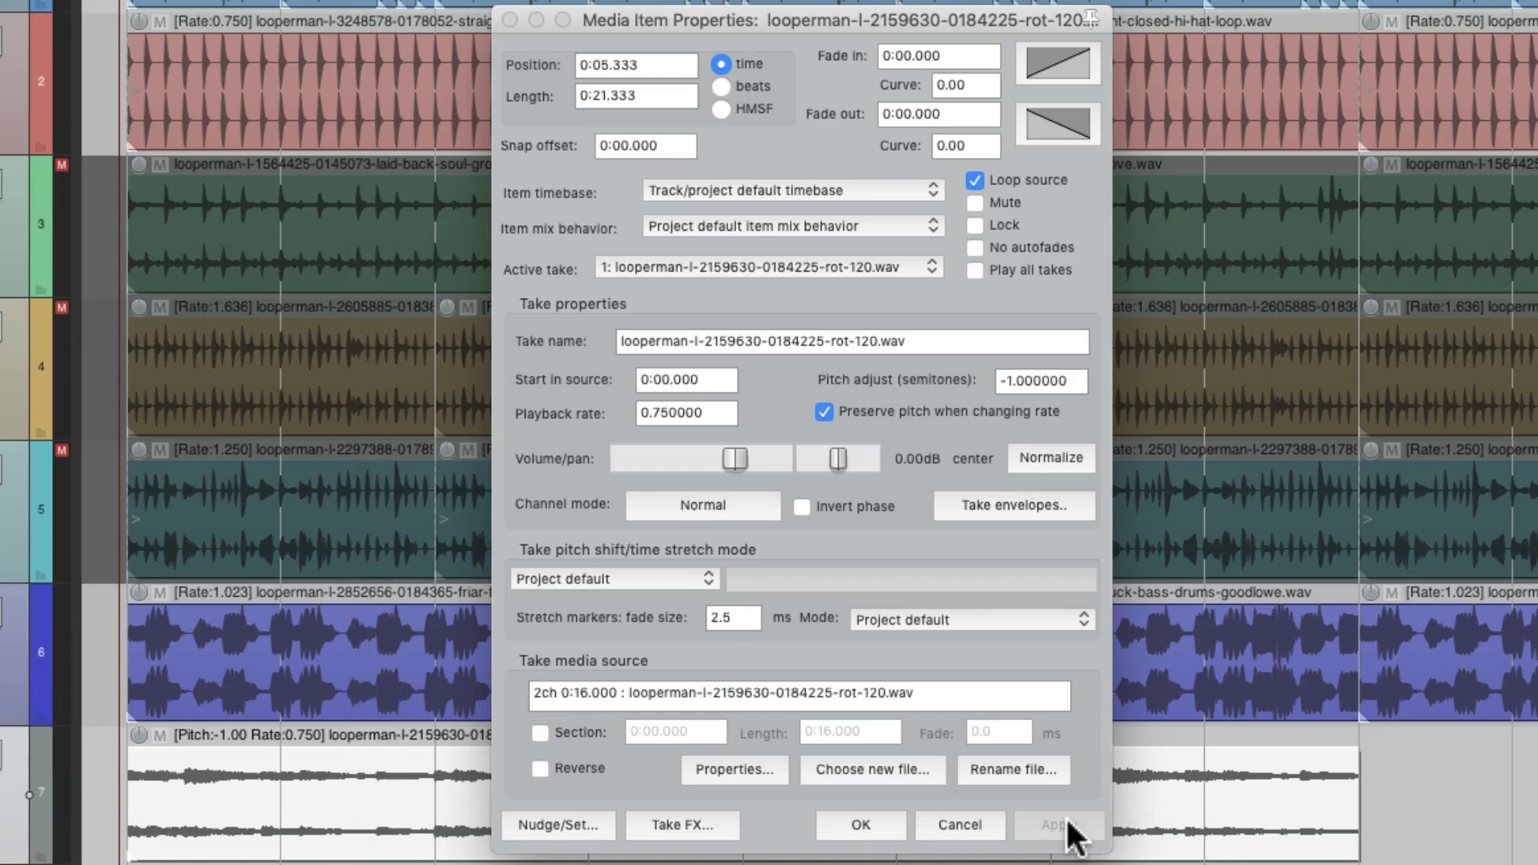
Try a pitch adjustment of -2 semitones on the rot-120 item and play the project
left_click(1028, 381)
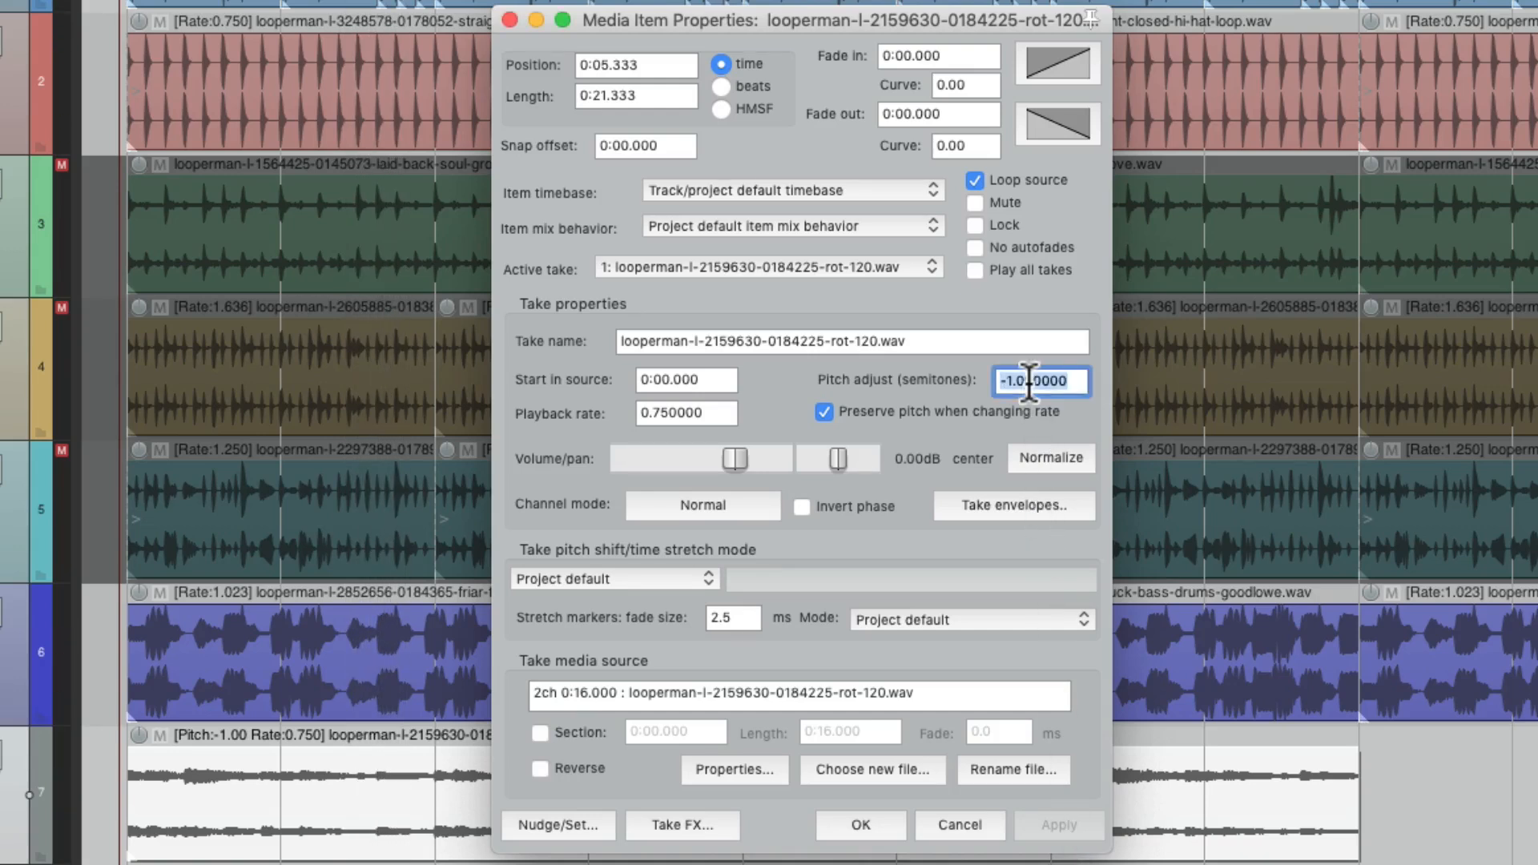
type("-2")
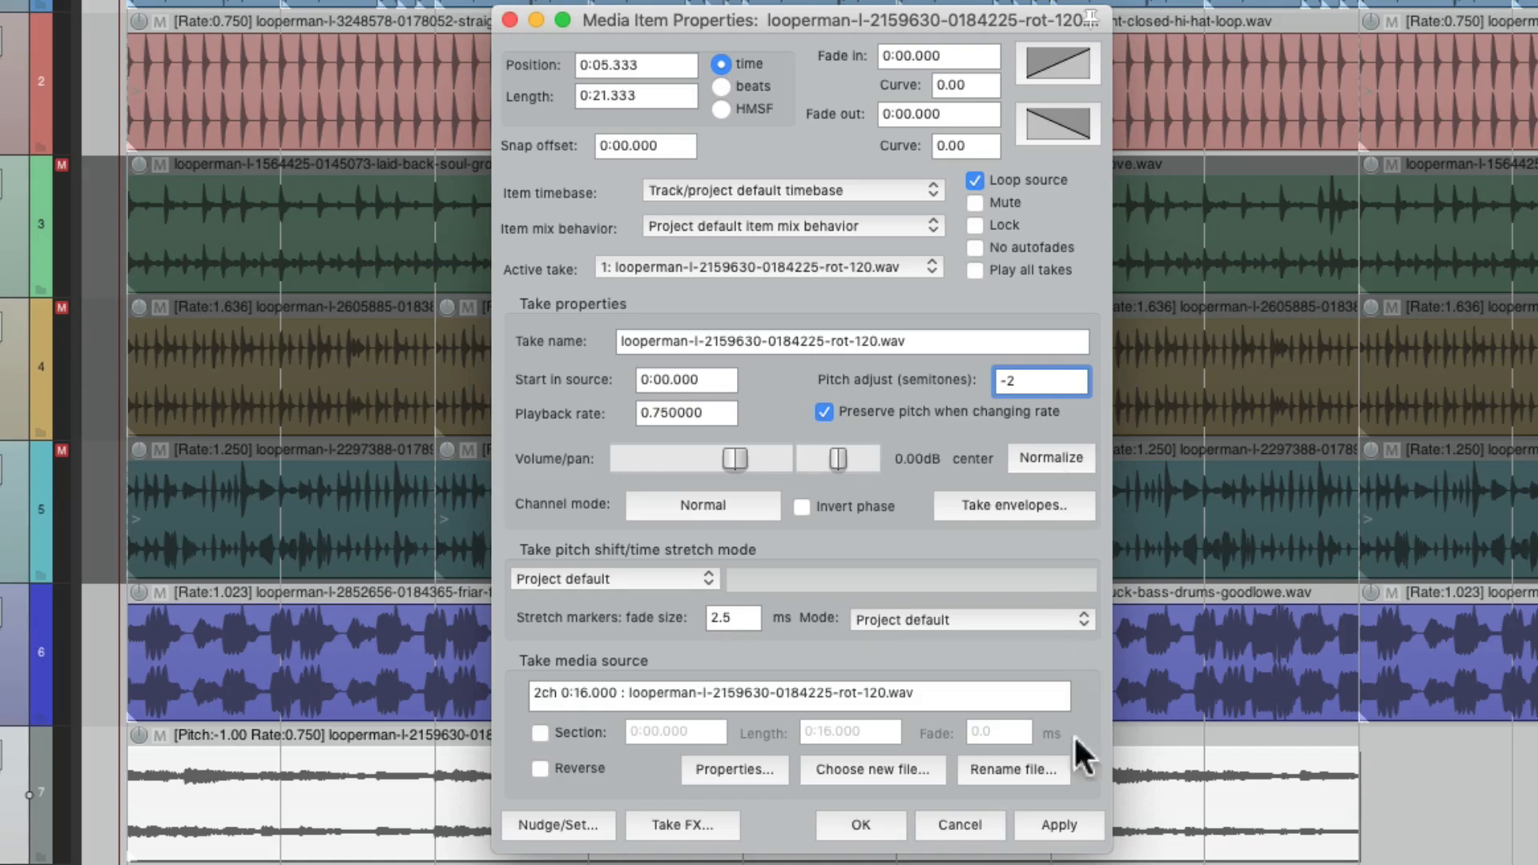
left_click(1043, 825)
key("space")
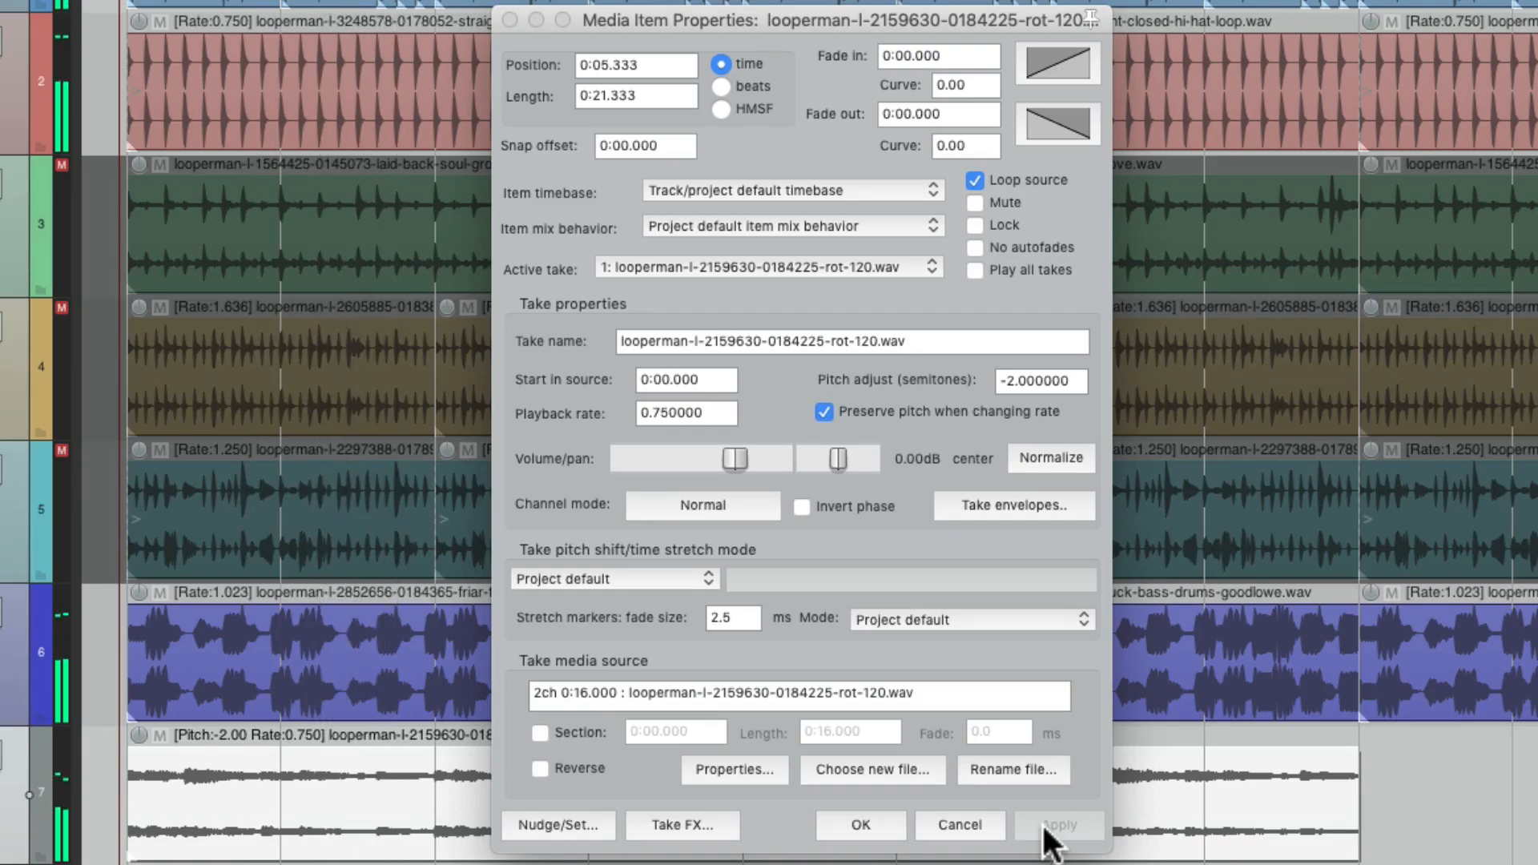
Set the rot-120 item's pitch adjustment to -3 semitones and apply it
left_click(1051, 381)
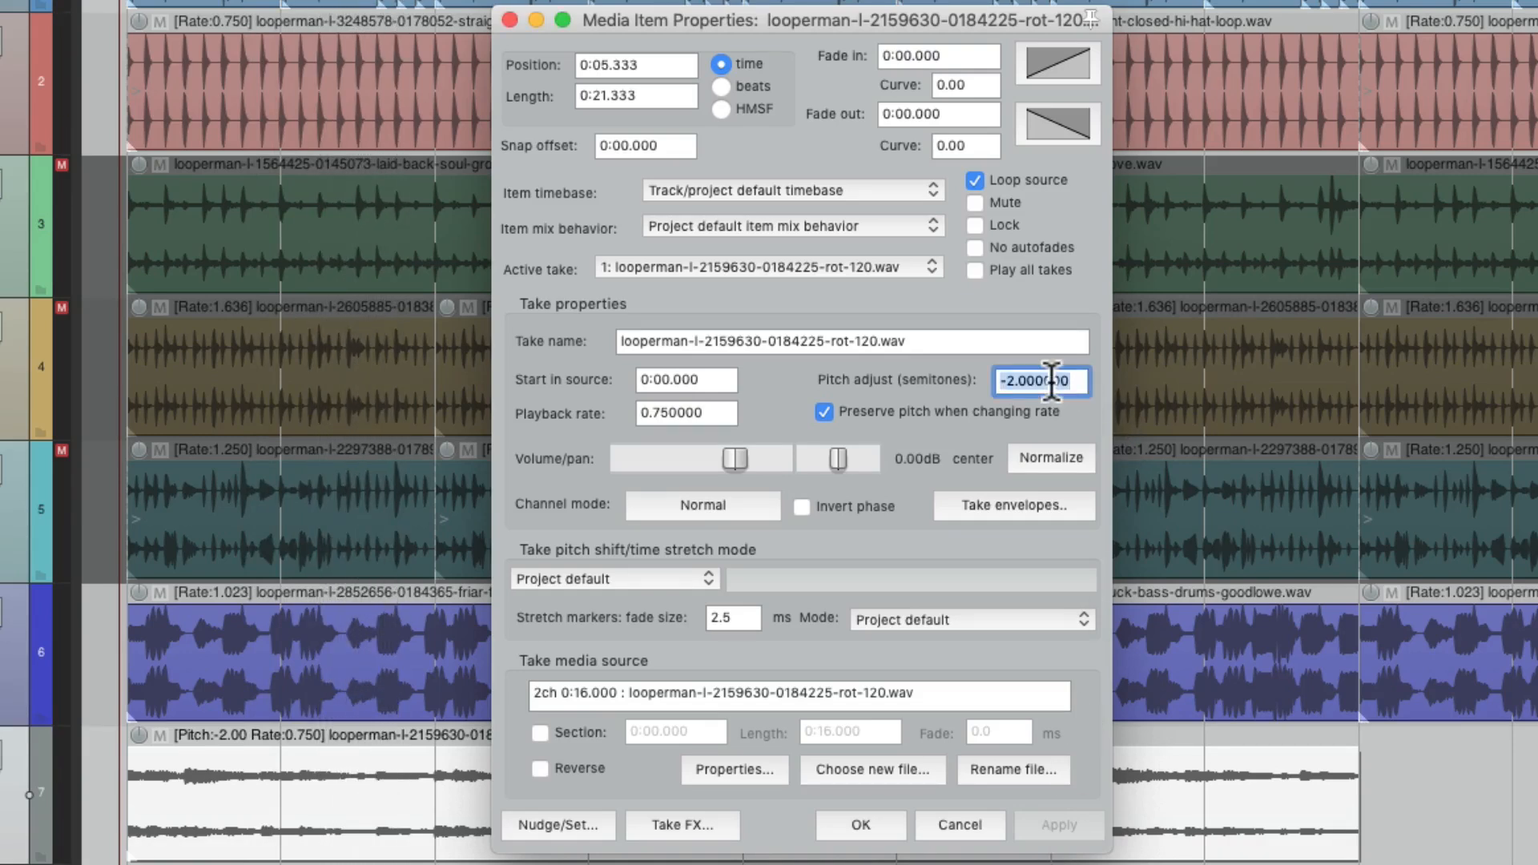
type("-3")
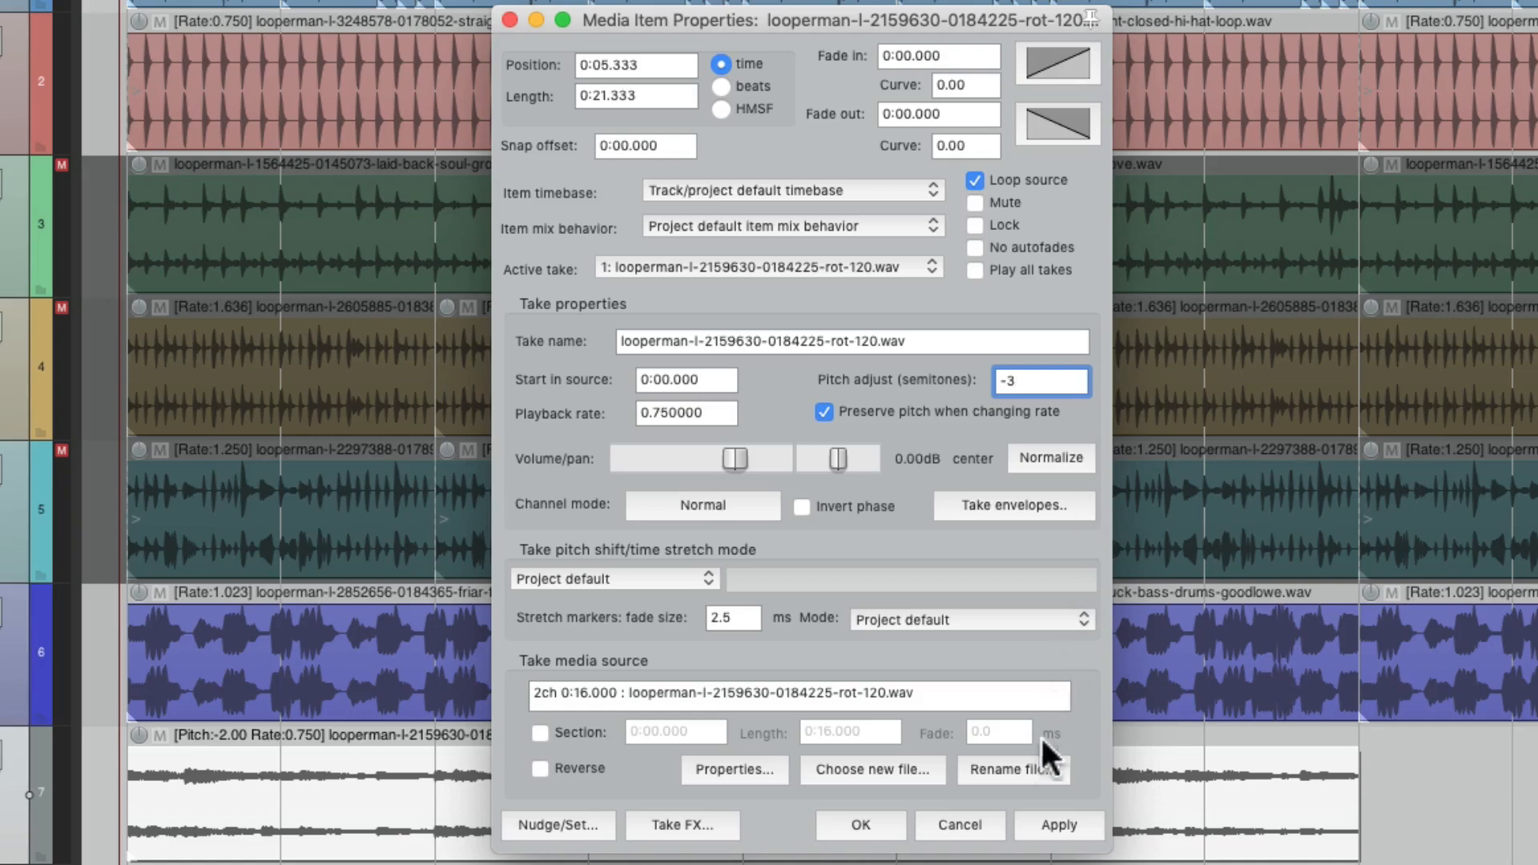
left_click(1045, 825)
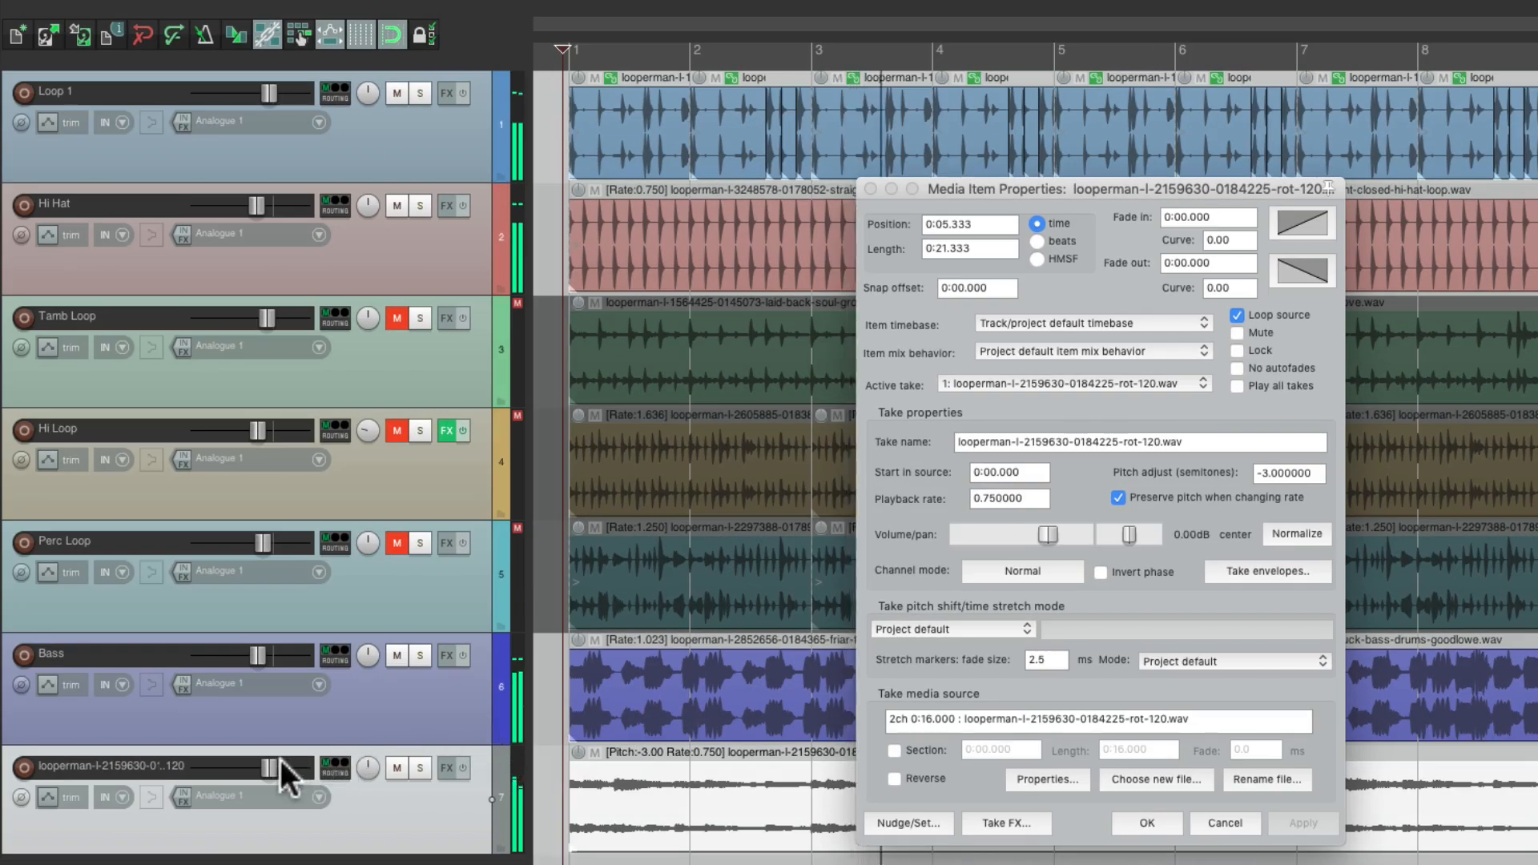
Lower the rot-120 track's volume to about -4.22 dB, close the item properties and stop playback
left_click_drag(271, 762, 266, 766)
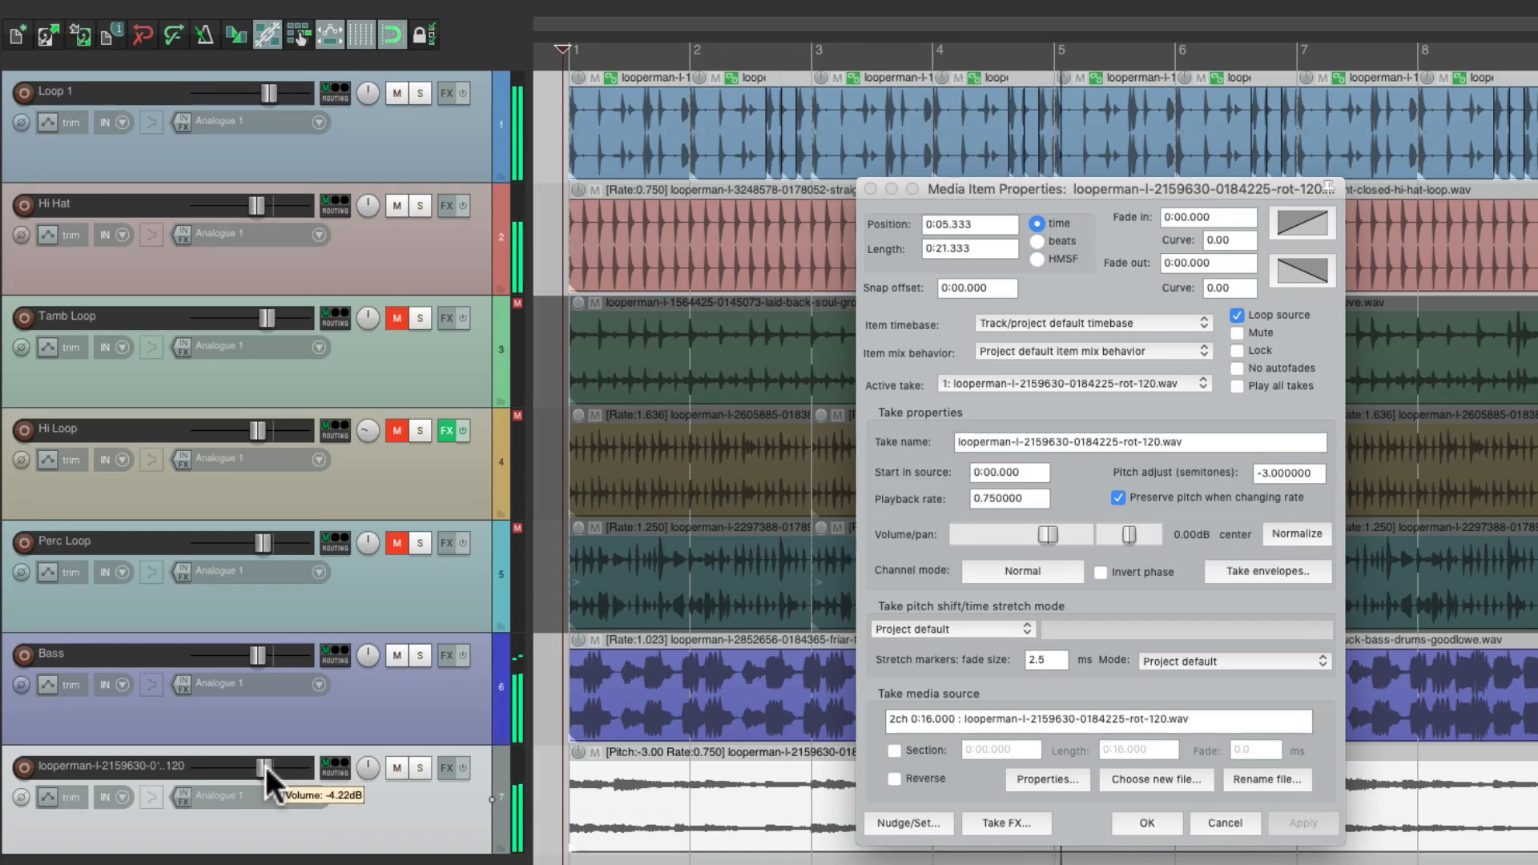
left_click(1125, 817)
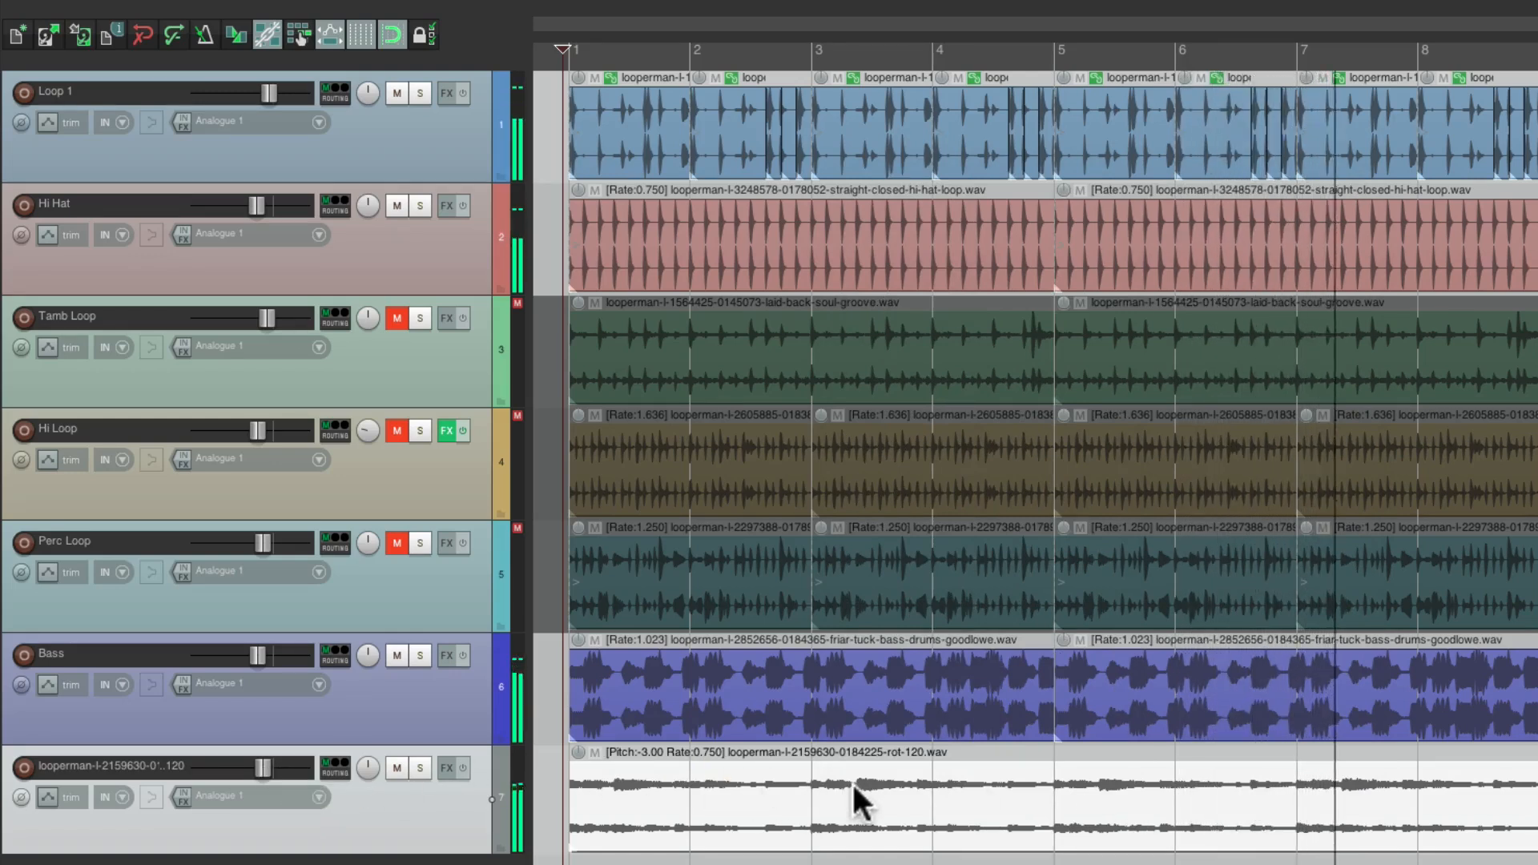
key("space")
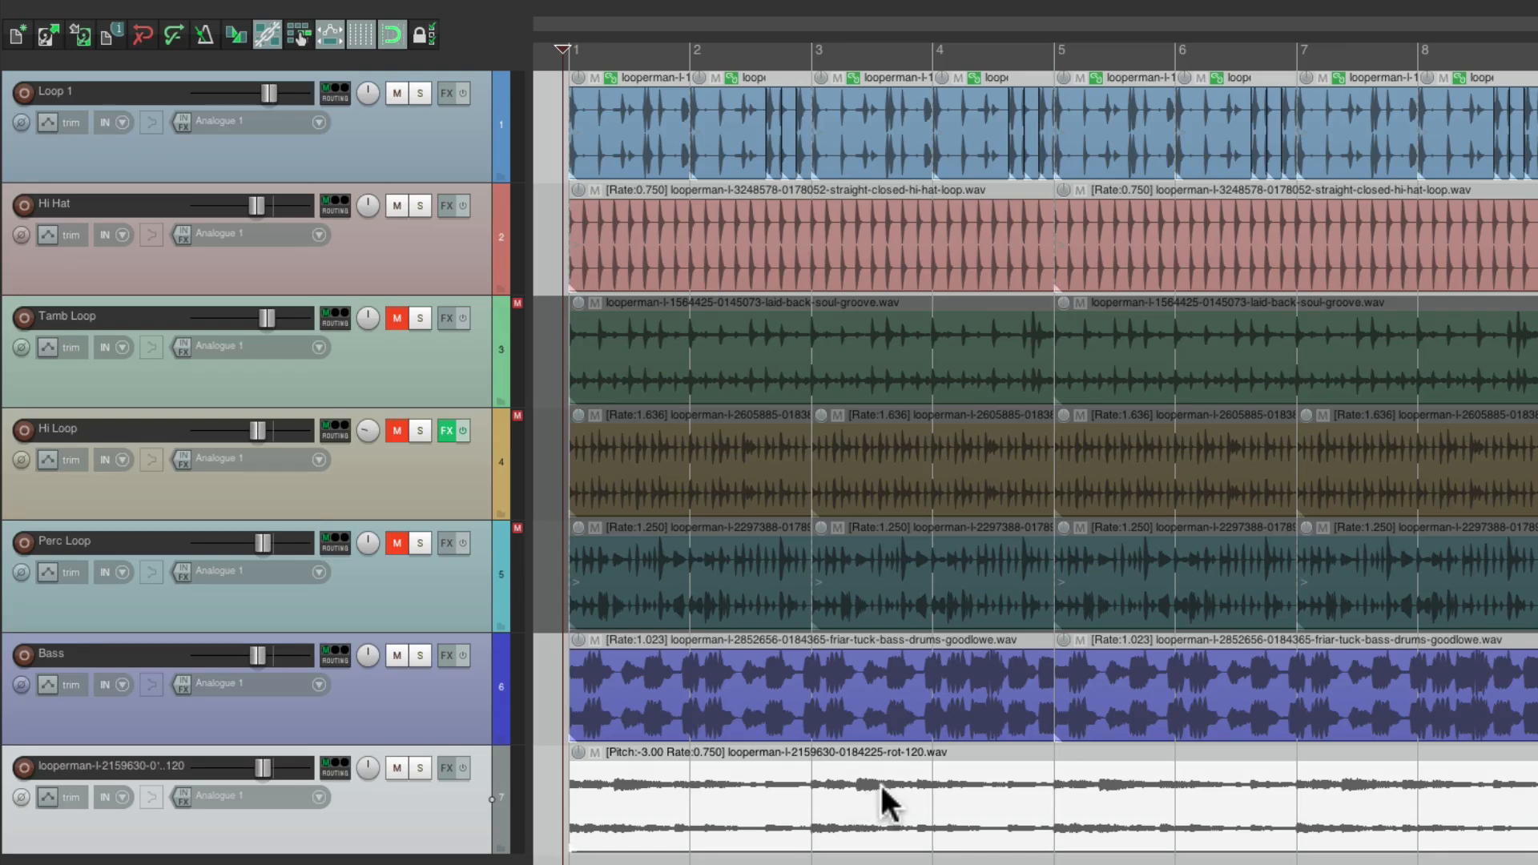
Duplicate the rot-120 item directly after the original and play the project from the start
scroll(950, 800, "right", 5)
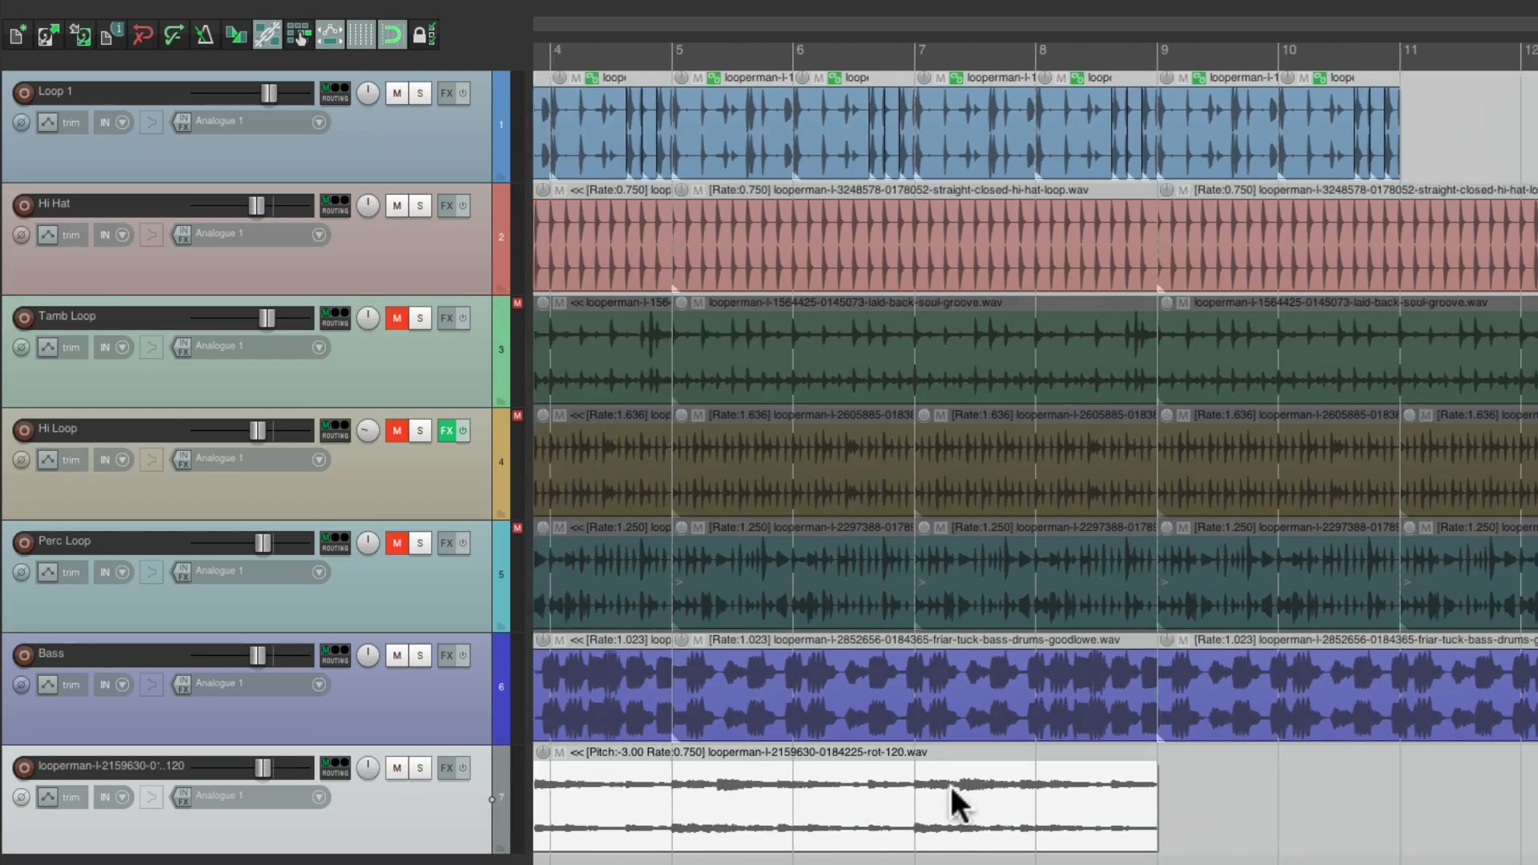
key("super+d")
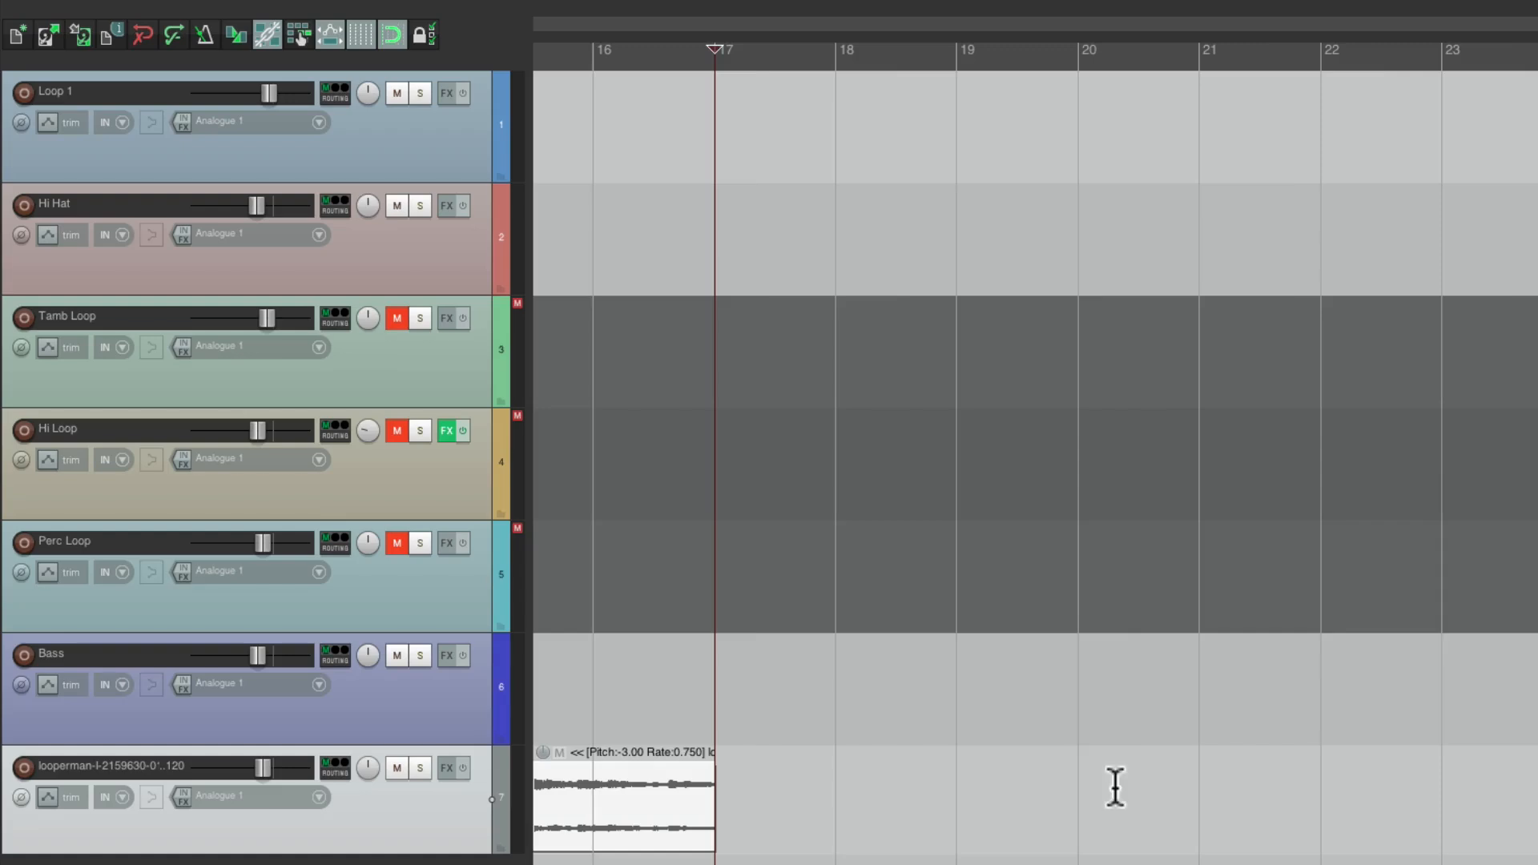
key("Home")
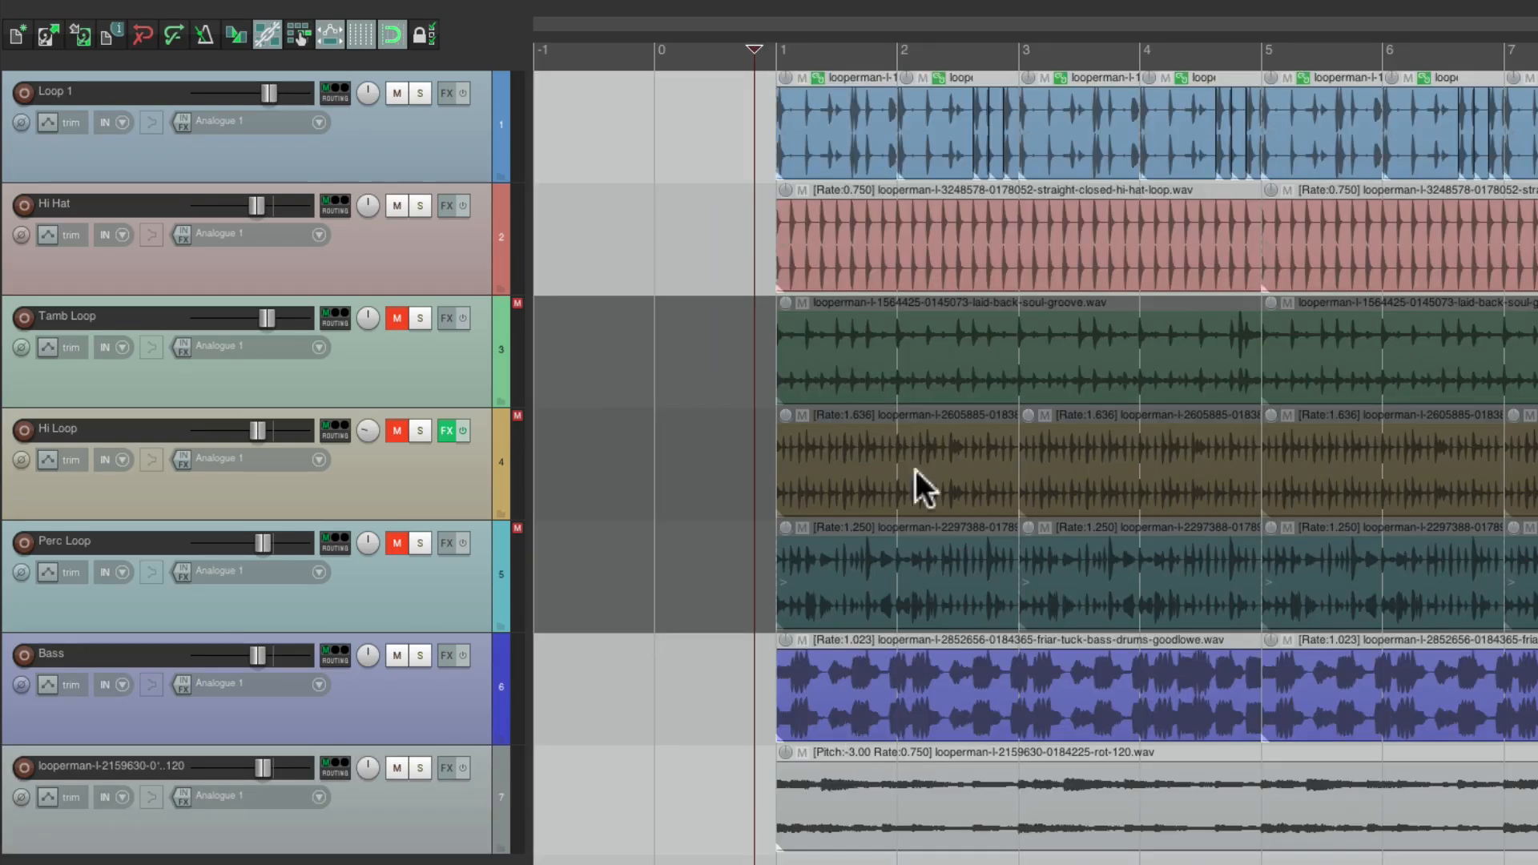
key("space")
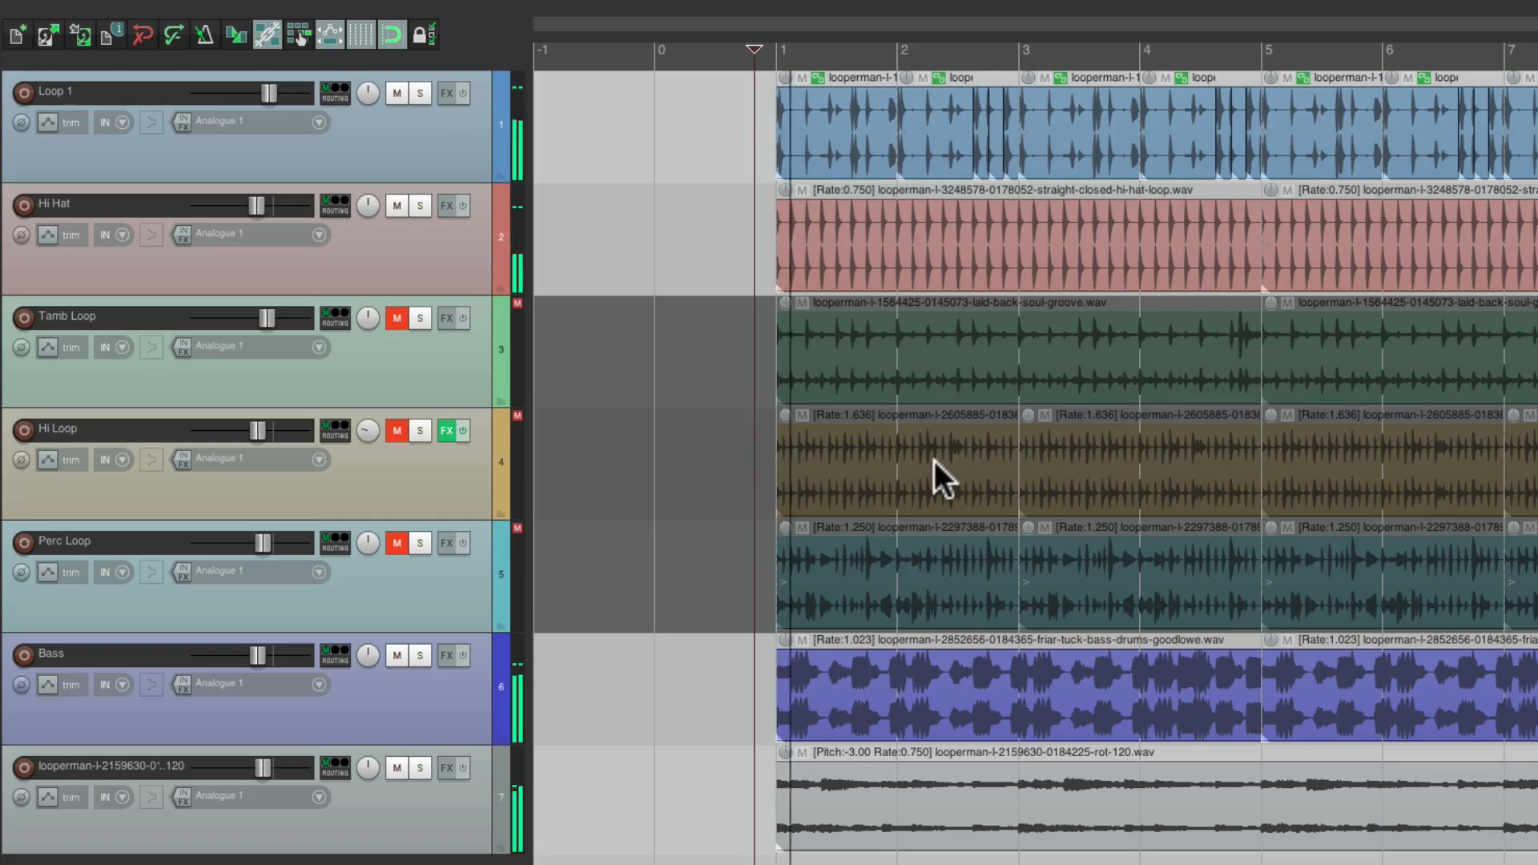
Unmute the Perc Loop, Hi Loop and Tamb Loop tracks one by one during playback, and mute all three again
left_click(397, 542)
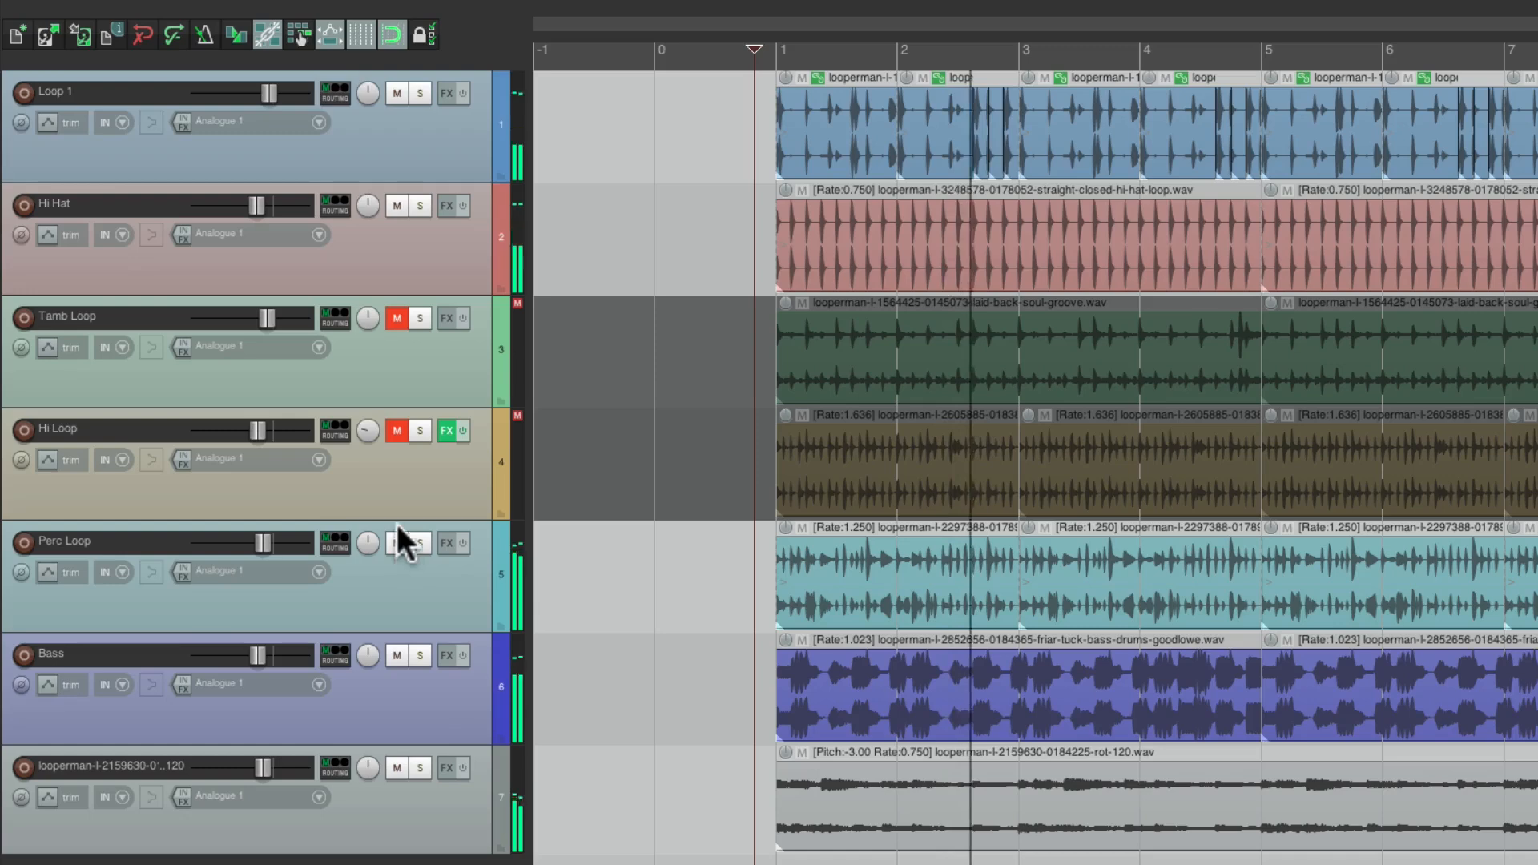
left_click(393, 431)
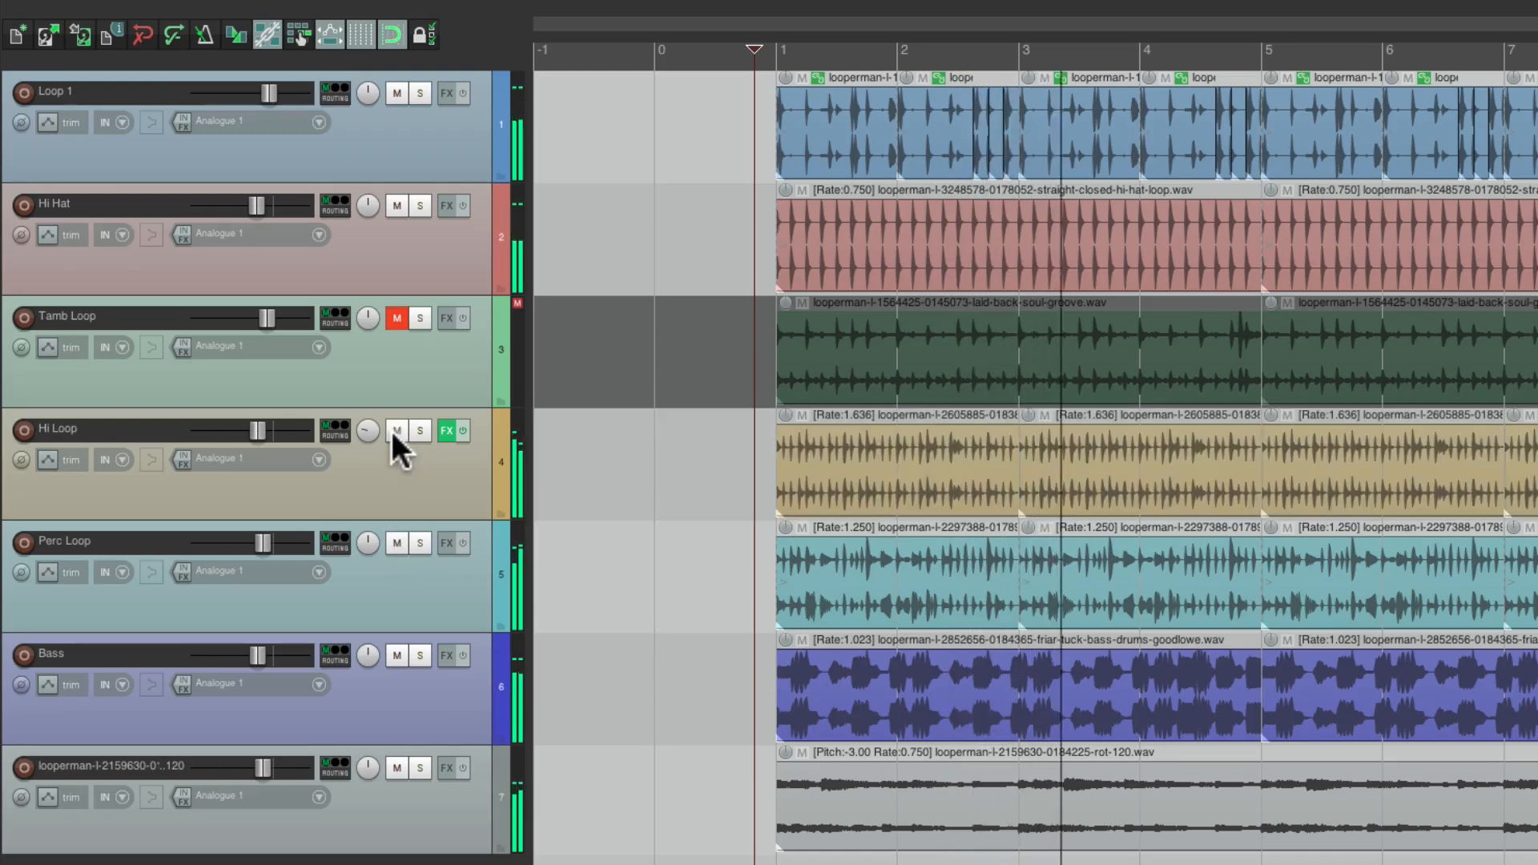
left_click(390, 320)
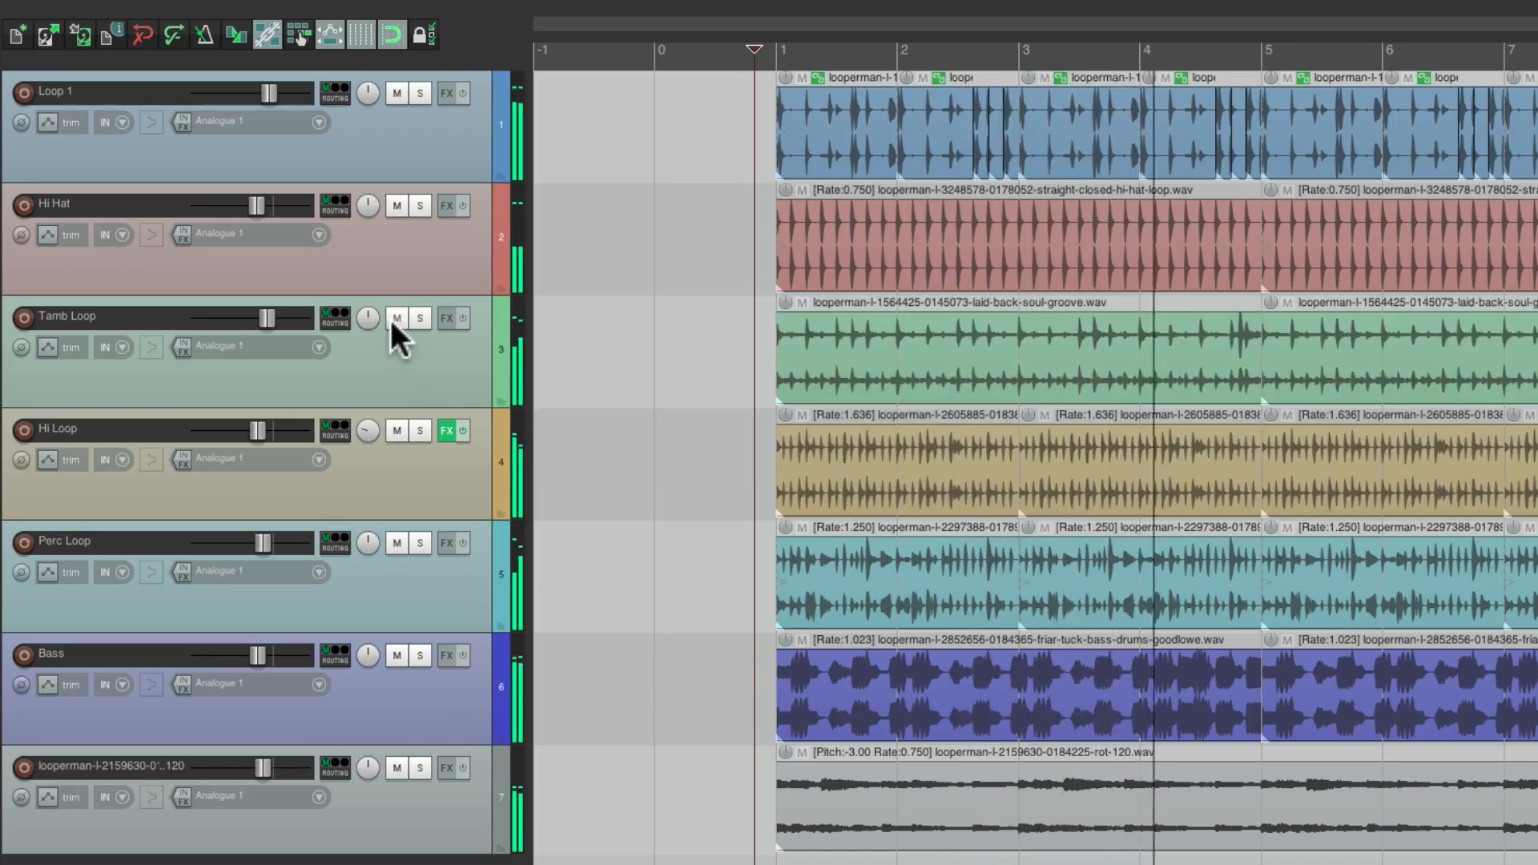
left_click_drag(391, 325, 396, 520)
Mute the Hi Hat track, briefly mute and unmute the rot-120 track, and mute the Bass track during playback
left_click(394, 204)
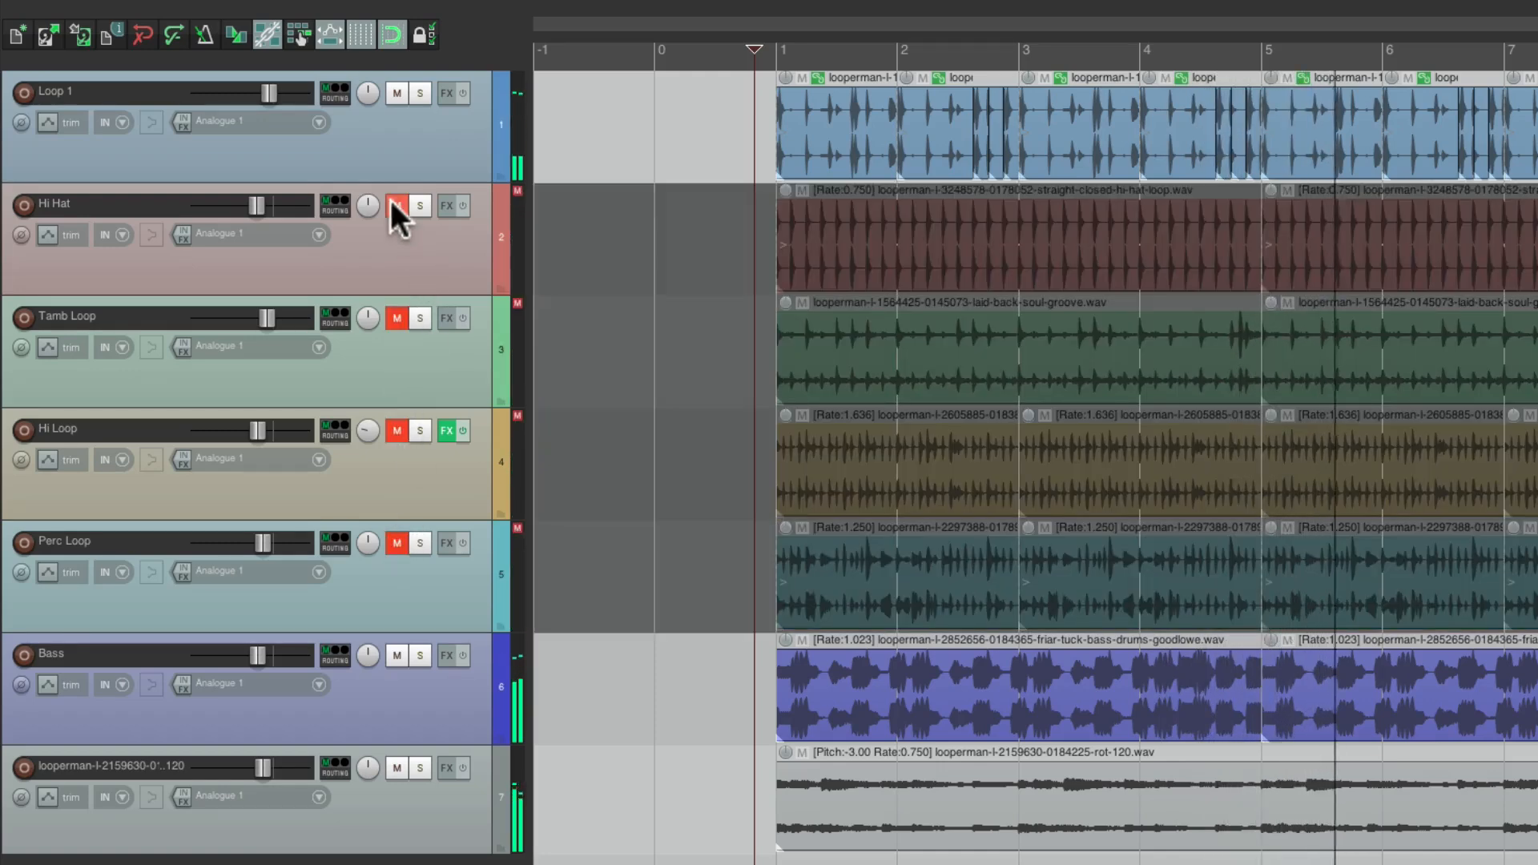
left_click(397, 761)
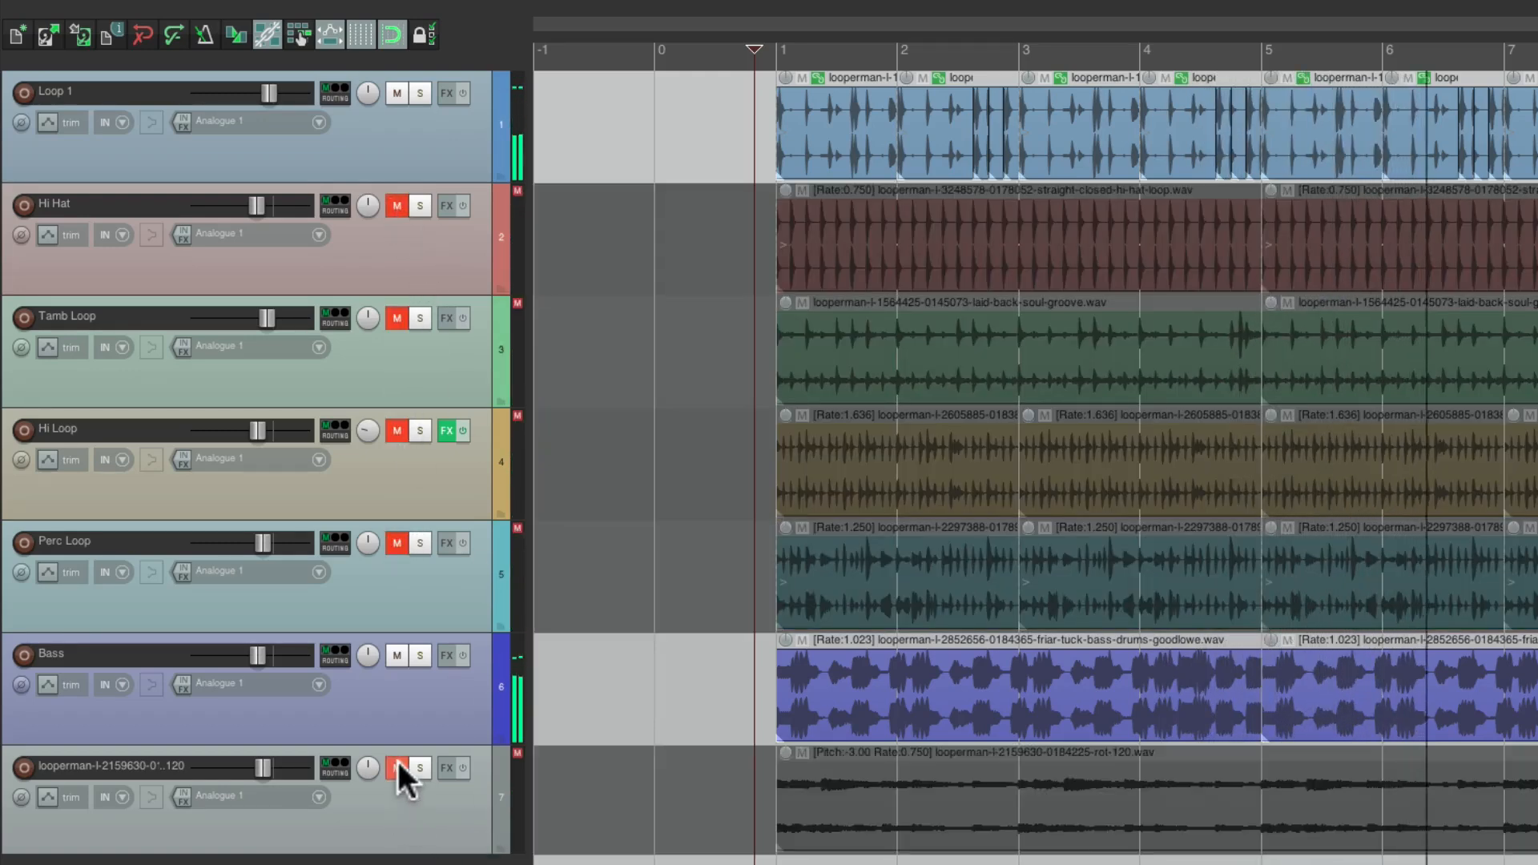
left_click(397, 762)
left_click(397, 653)
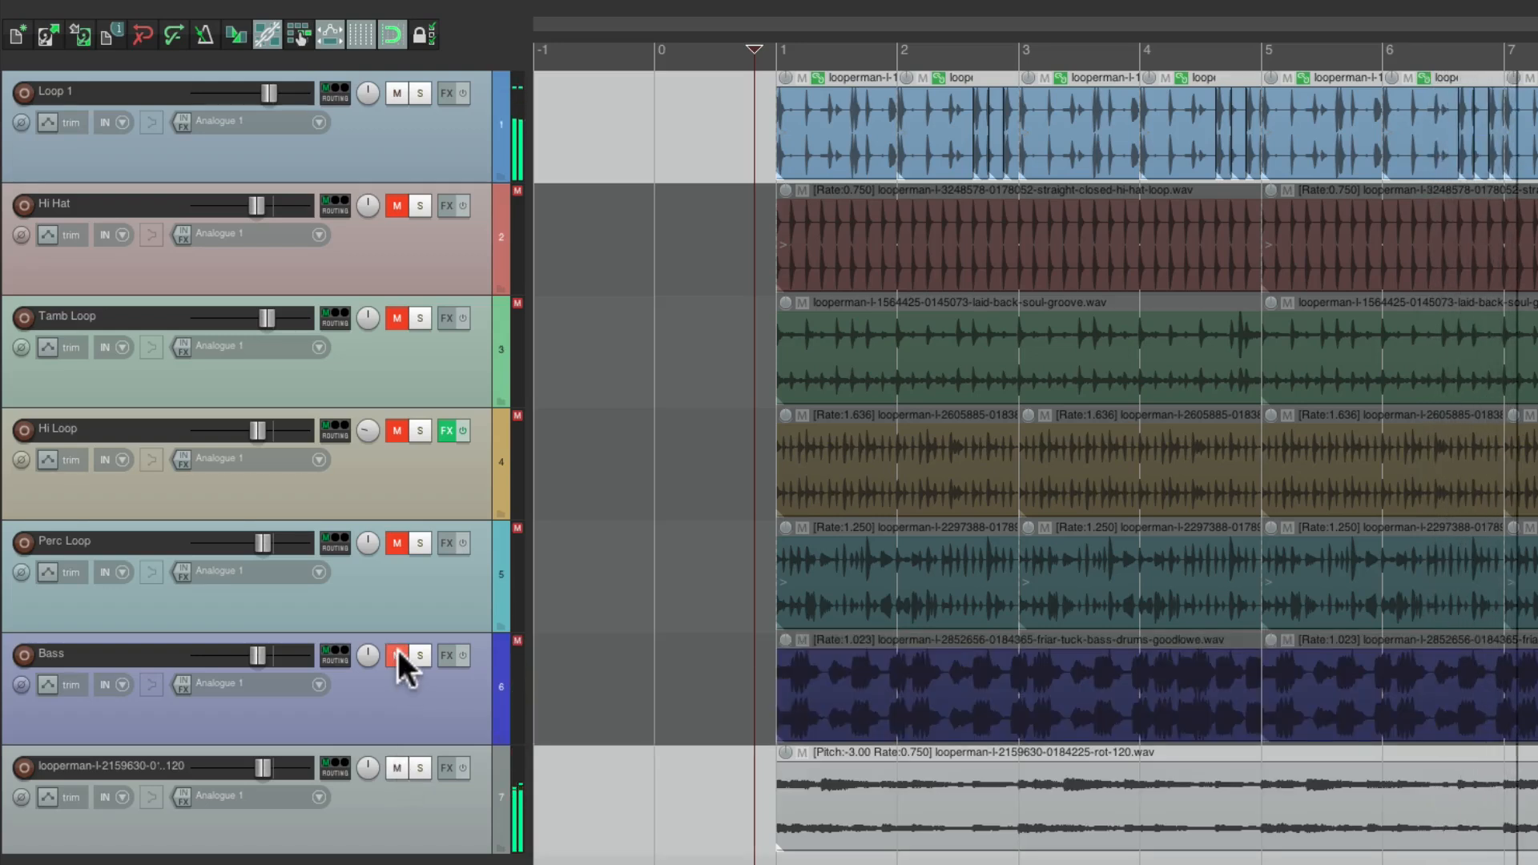
Unmute the Bass track and rename the rot-120 track as E Piano 1
left_click(397, 653)
left_click(431, 824)
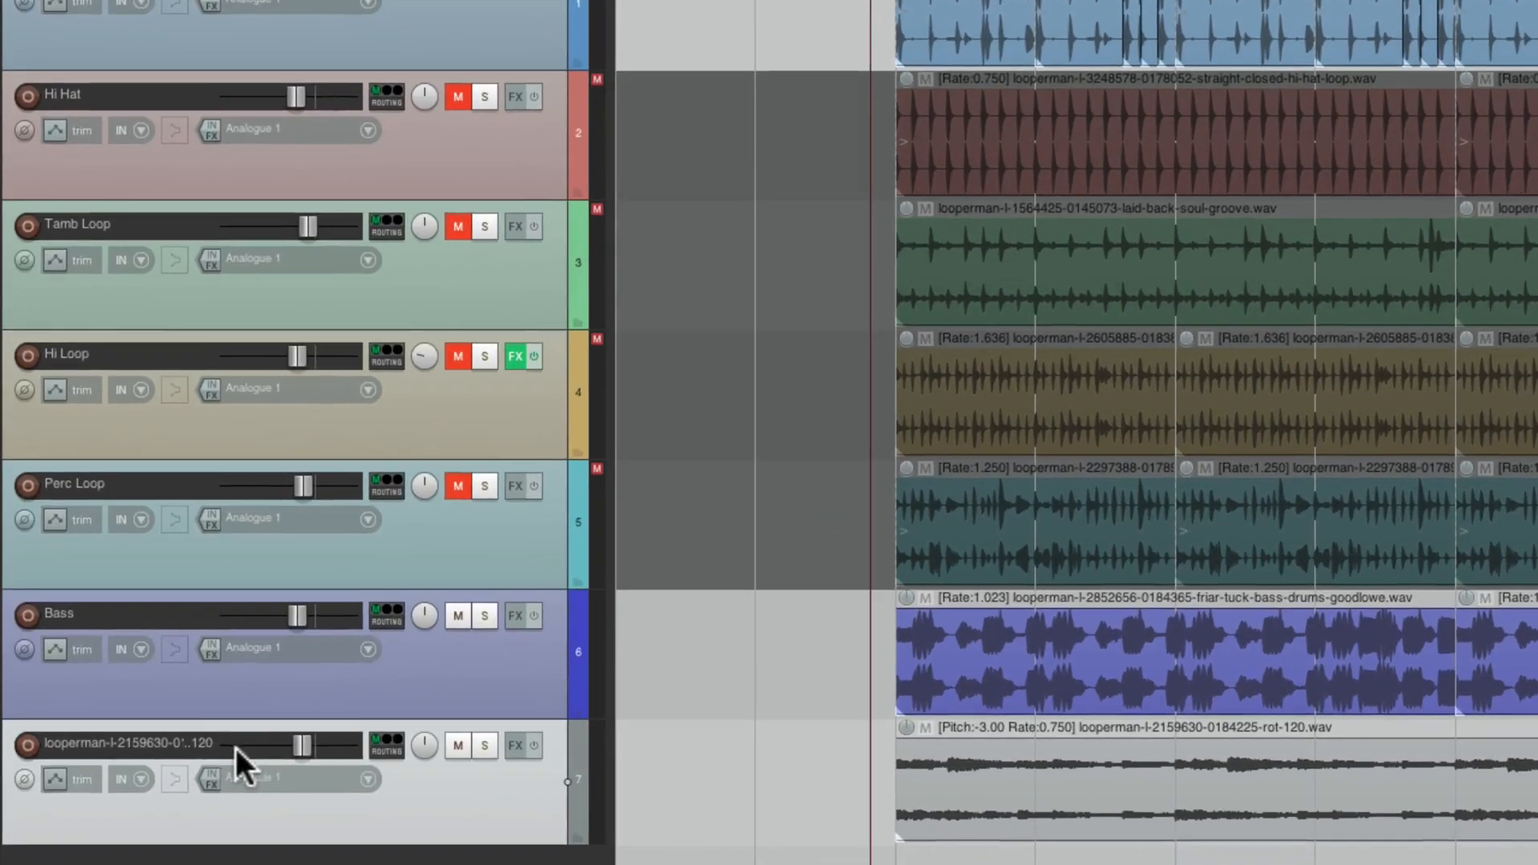
double_click(173, 766)
type("E Piano 1")
key("Return")
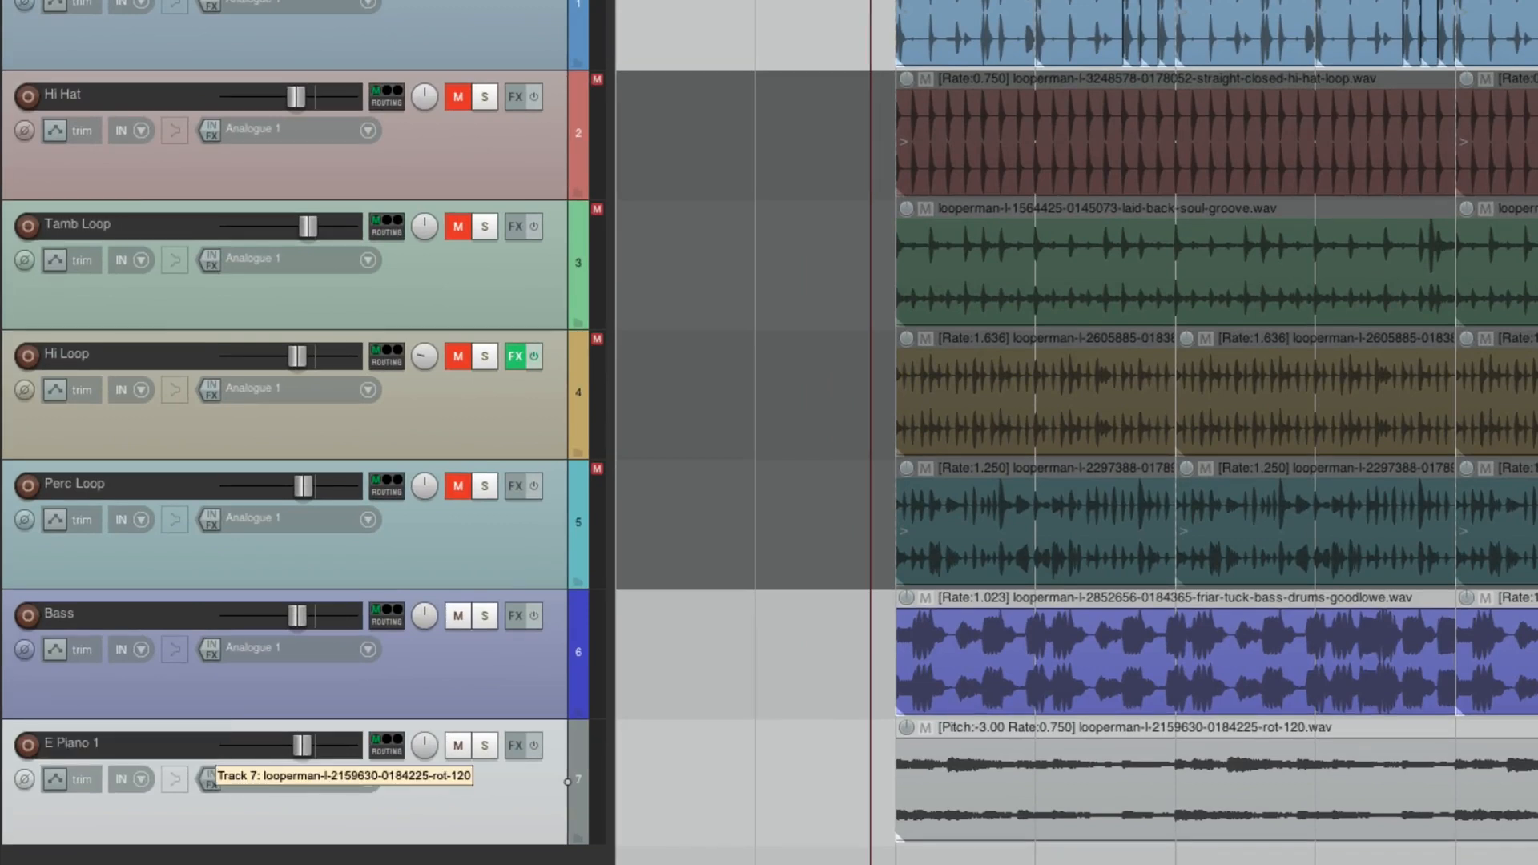
Set a pink custom color for the E Piano 1 track
key("shift+c")
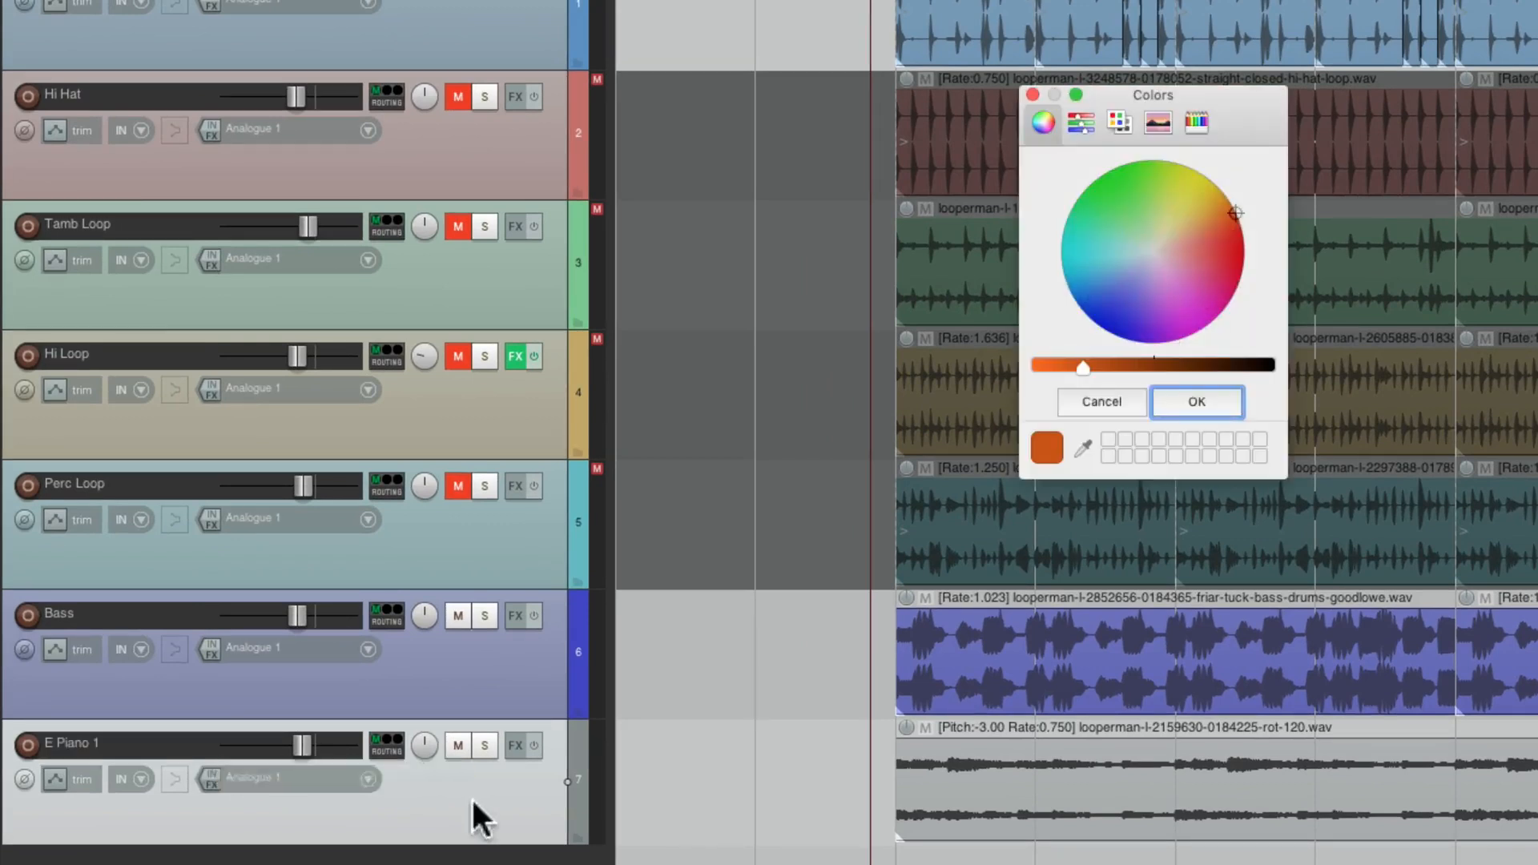
left_click(1190, 268)
left_click(1198, 402)
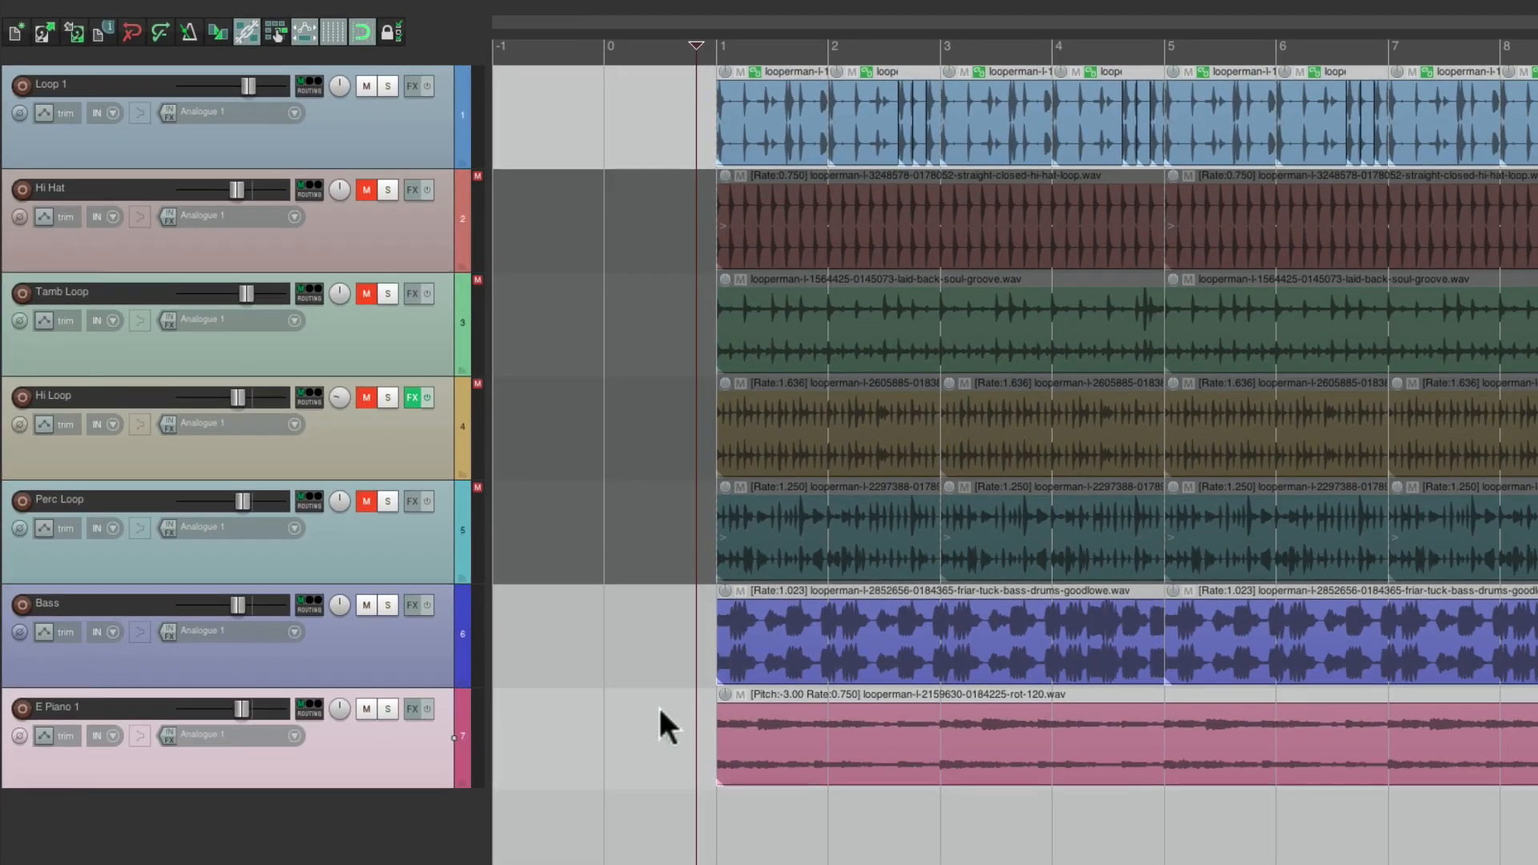
Play the project and fine-tune the E Piano 1 track's volume during playback
key("super+m")
key("space")
mouse_move(59, 554)
left_mouse_down()
mouse_move(57, 652)
mouse_move(60, 558)
left_mouse_up()
scroll(702, 662, "right", 2)
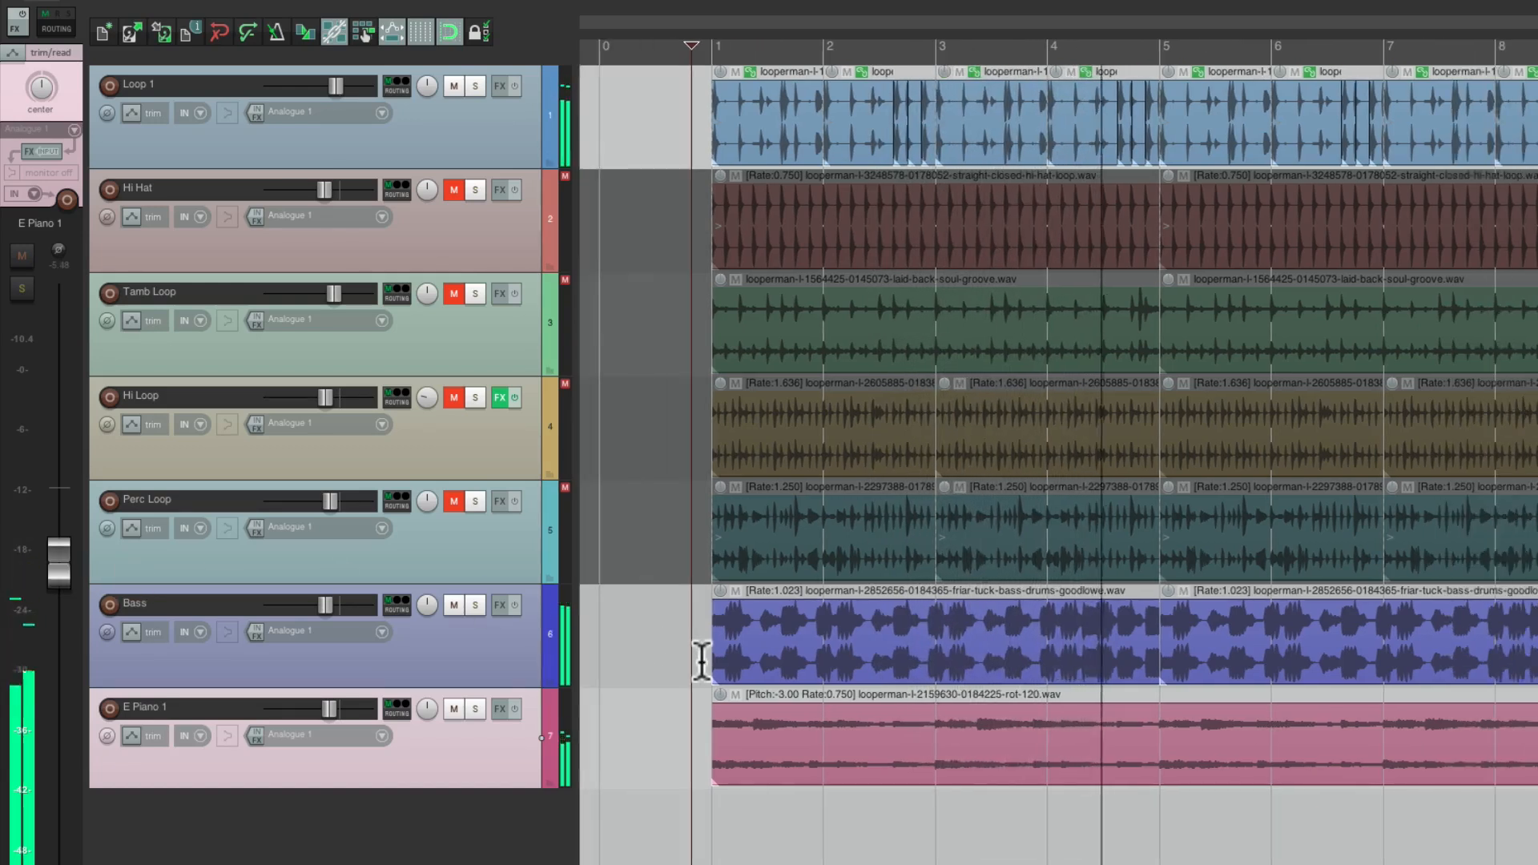
Briefly unmute and re-mute the Tamb Loop track during playback, and unmute the Hi Hat track
left_click(454, 294)
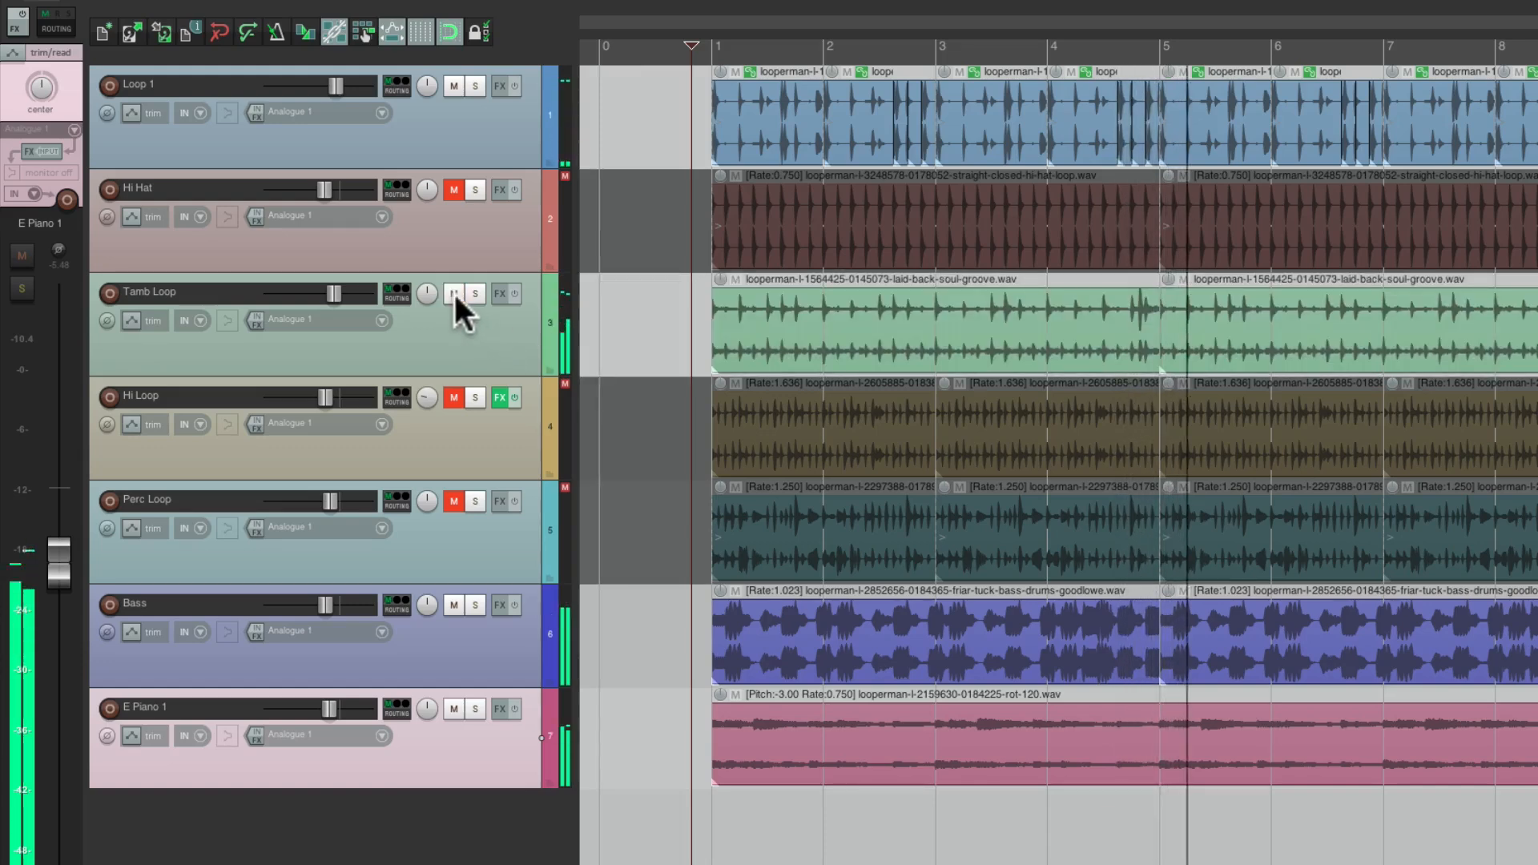
left_click(454, 294)
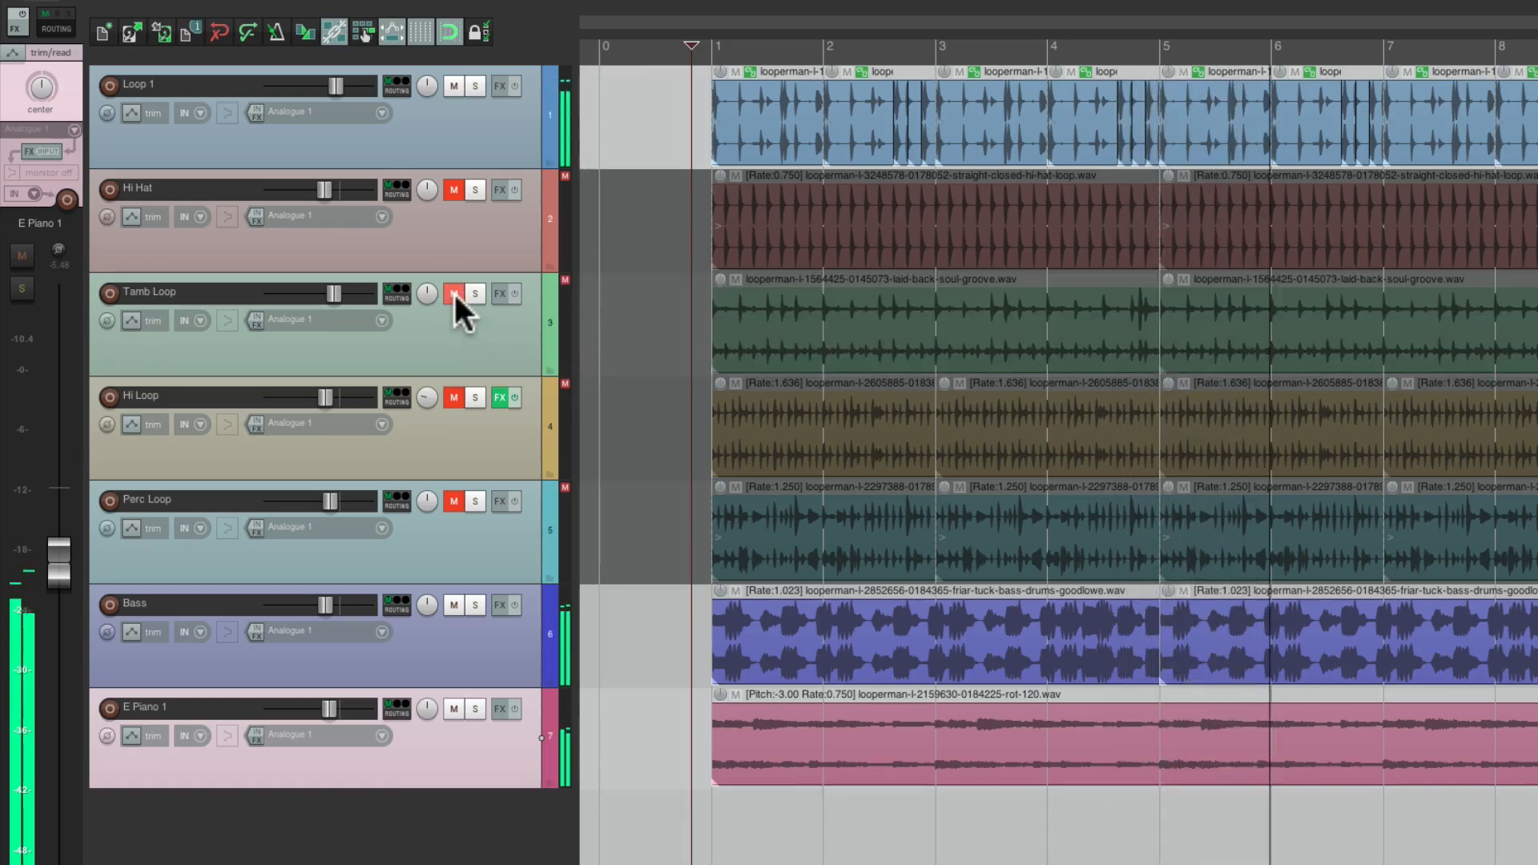
left_click(454, 190)
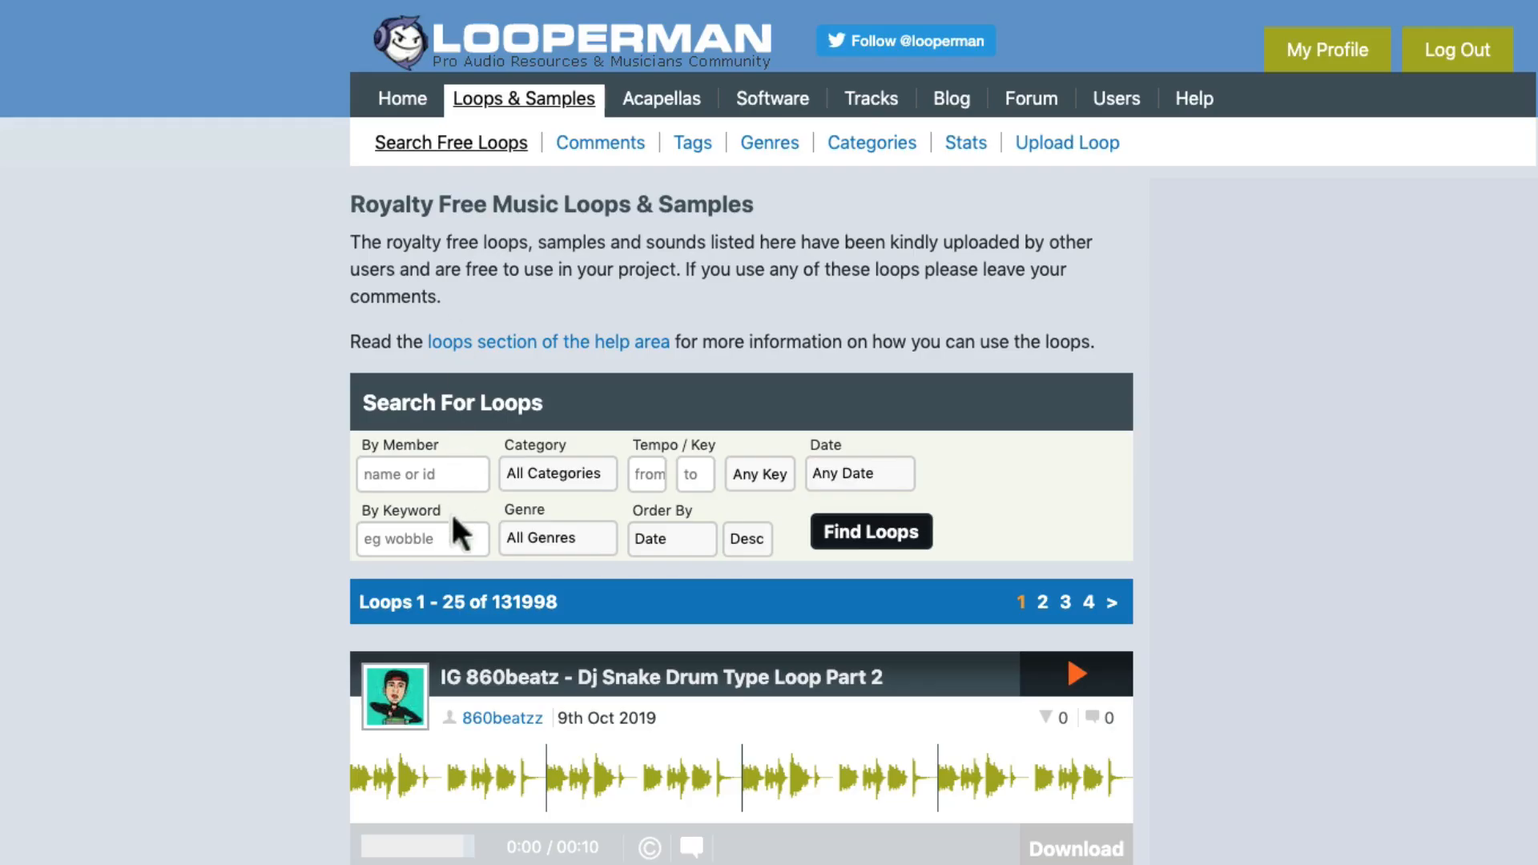
Find the Callow Visions Synth loop on the Looperman website with the keyword "callow visions", preview it and download it
type("callow visions")
key("Return")
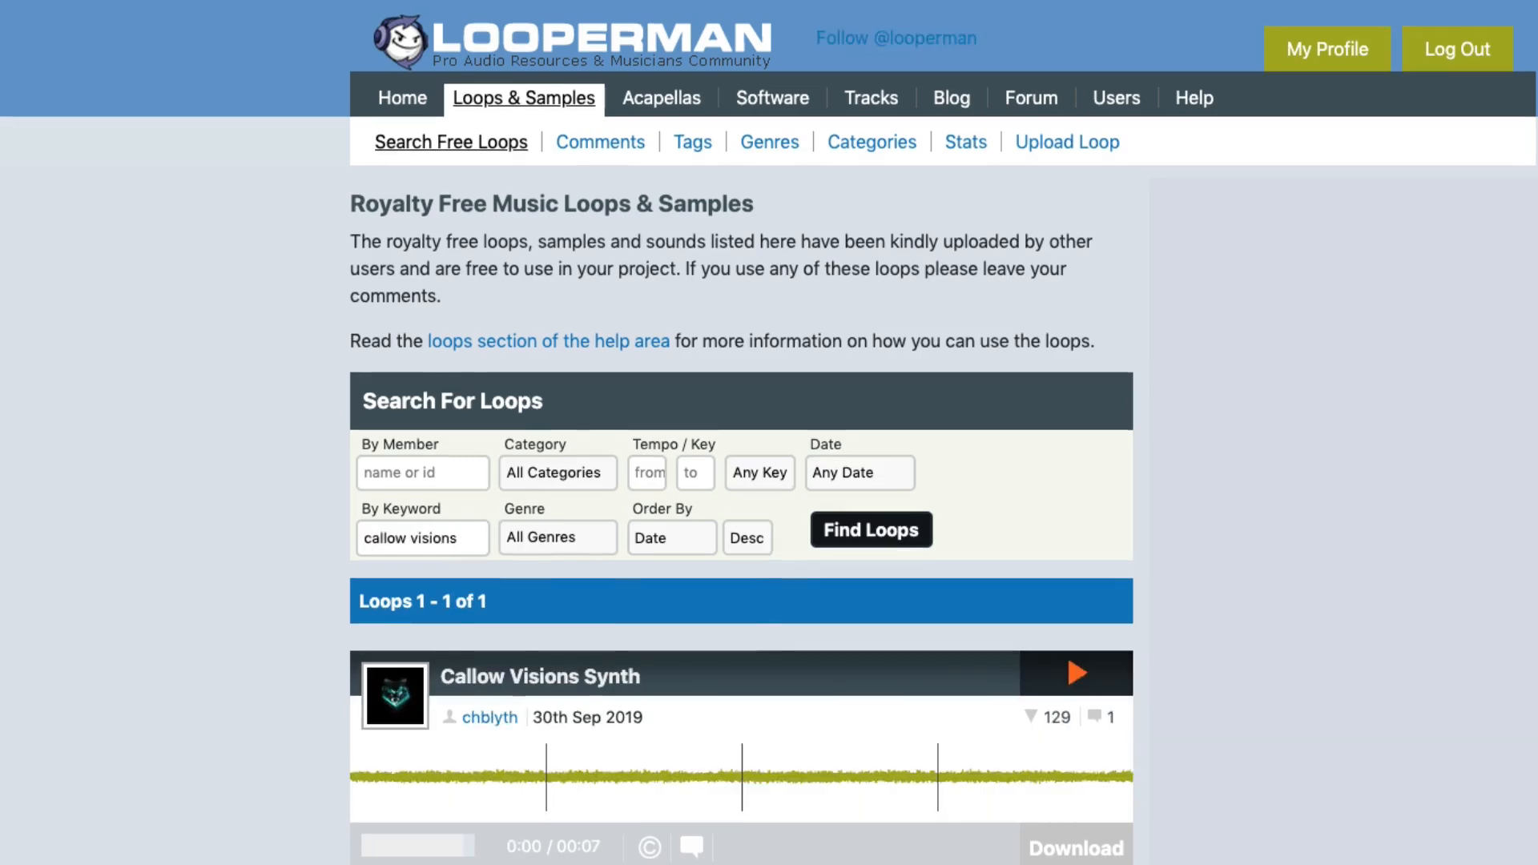
scroll(810, 492, "down", 2)
scroll(810, 498, "down", 1)
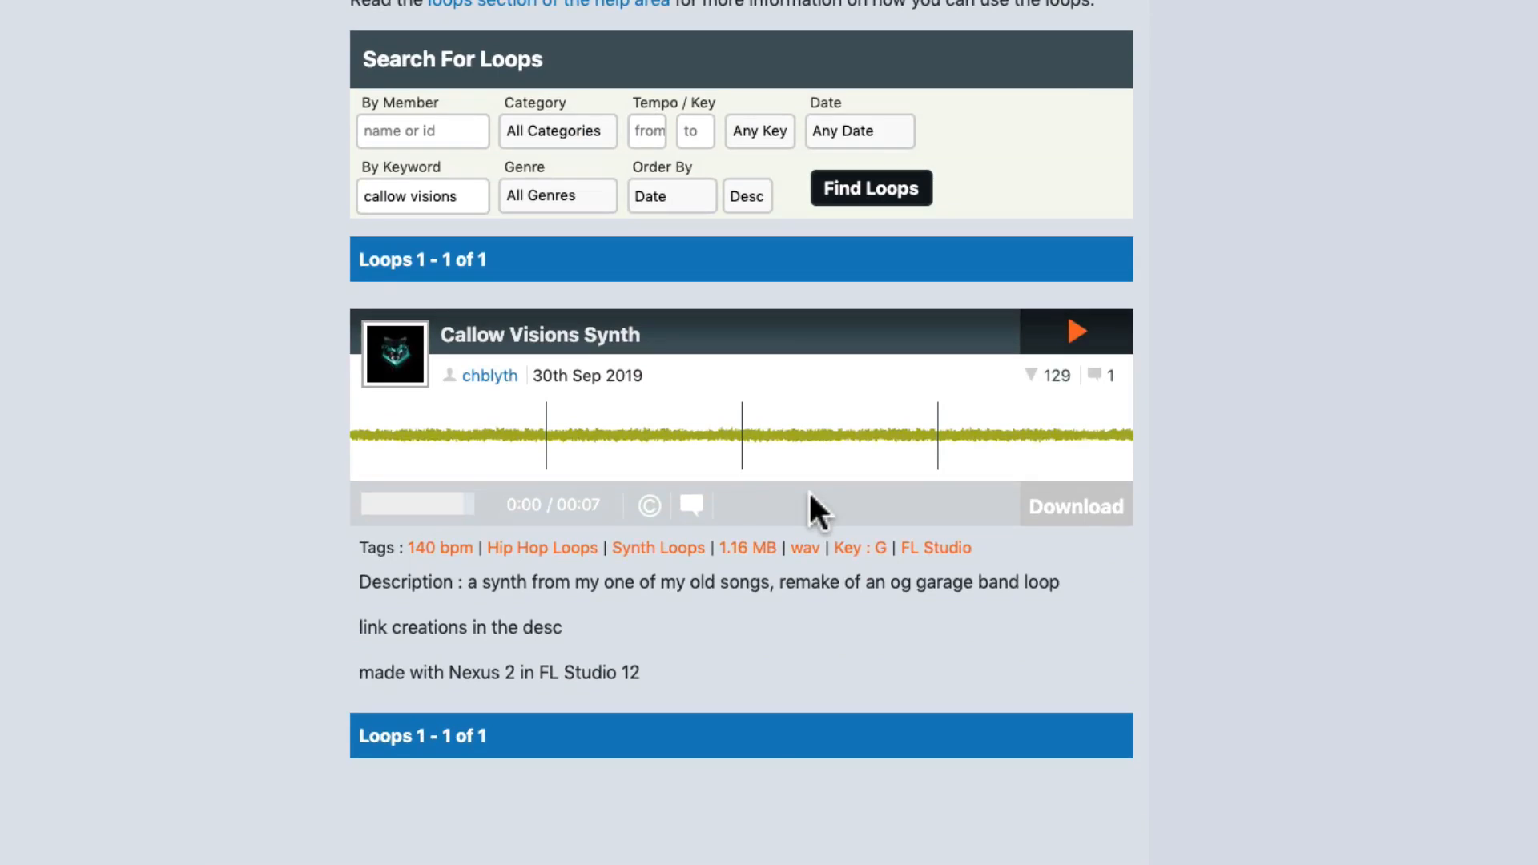
left_click(1040, 343)
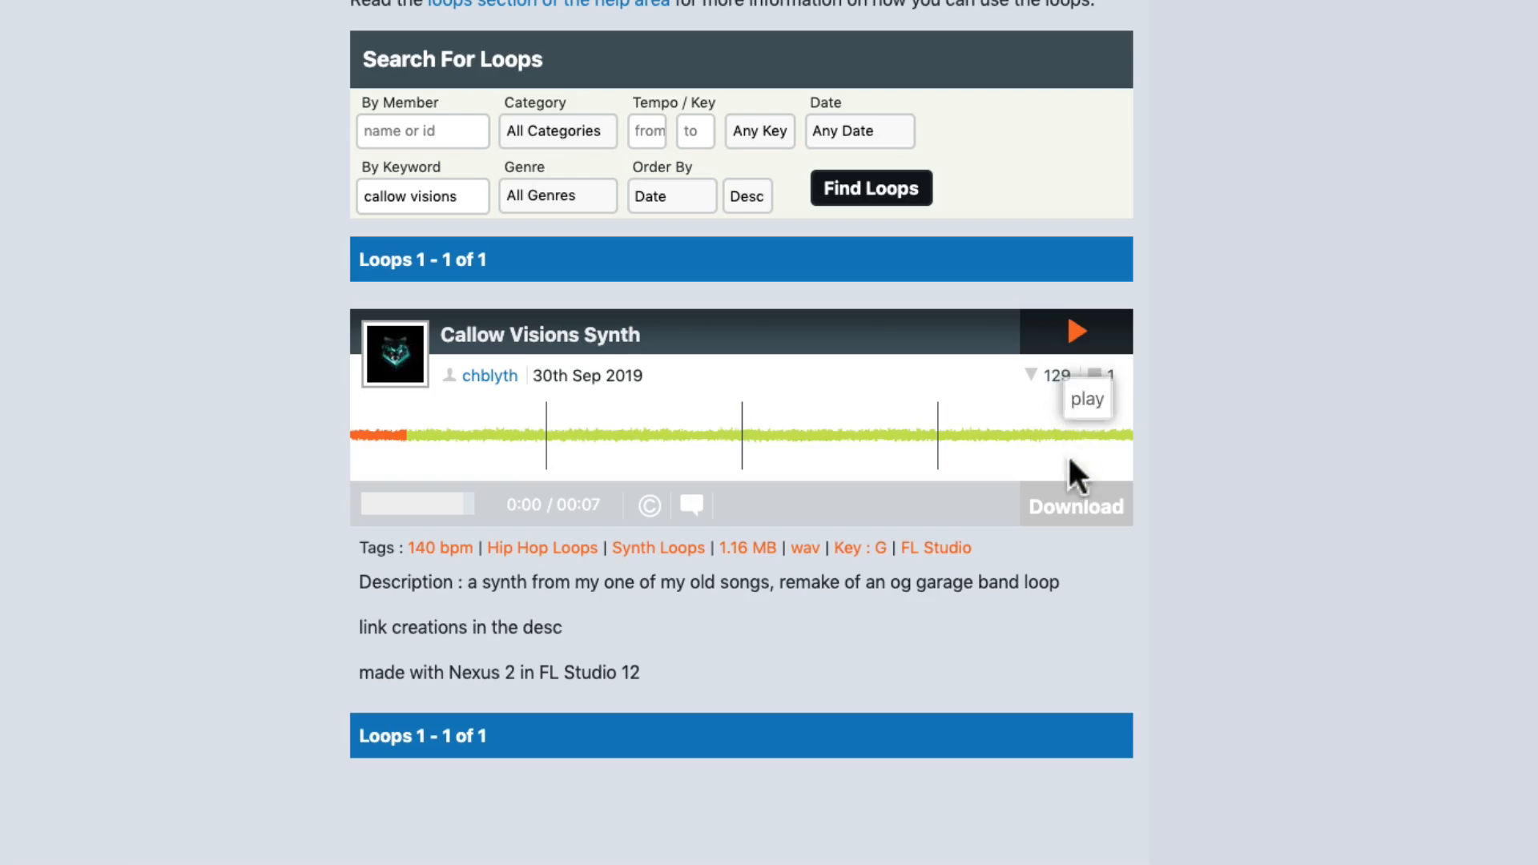
left_click(1063, 525)
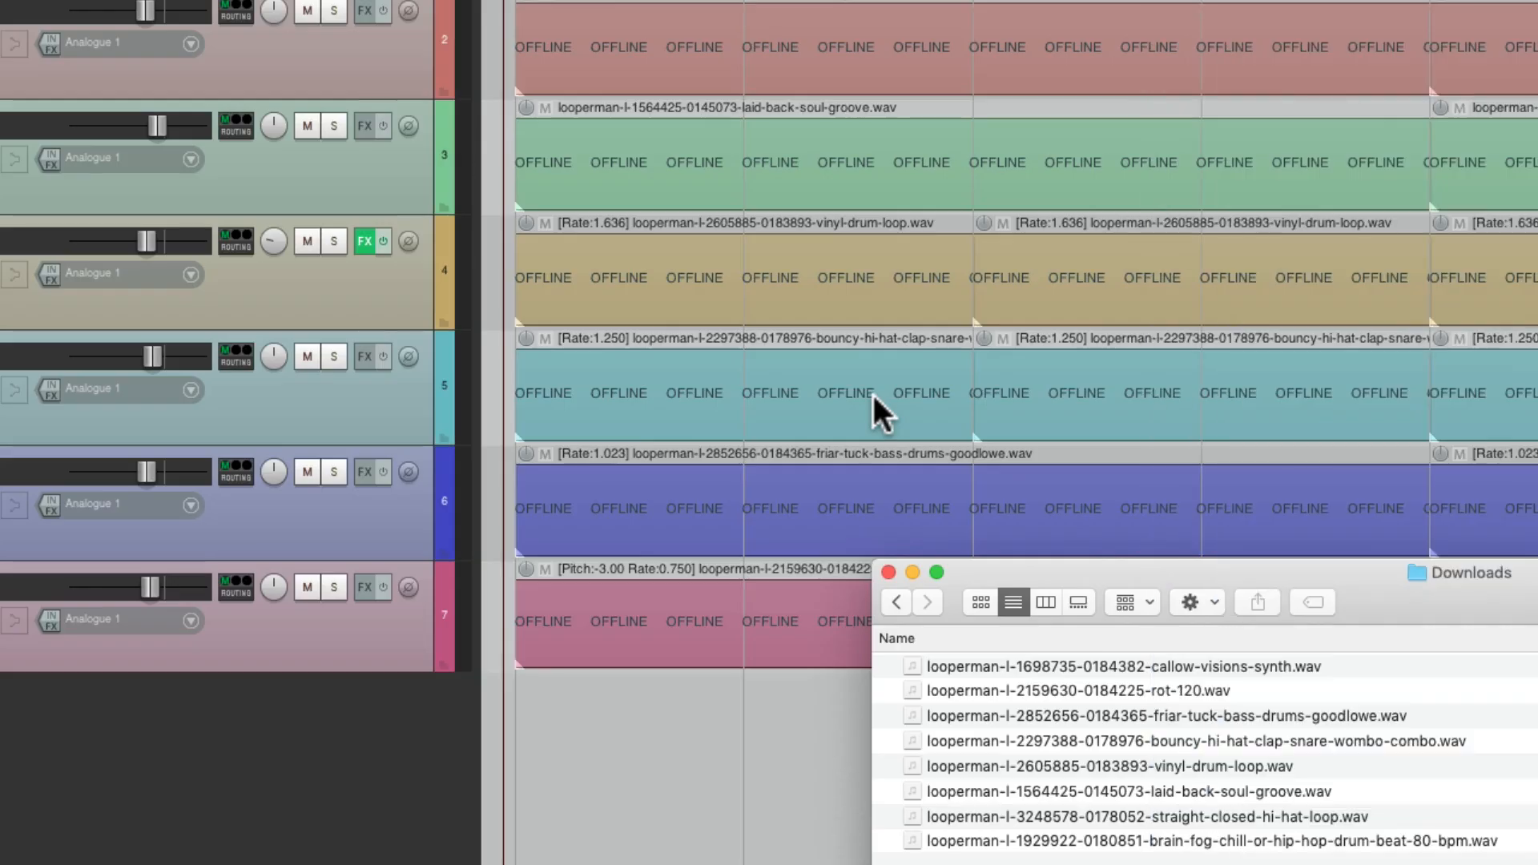
Import callow-visions-synth.wav from Downloads into REAPER on a new track at bar 1, adjusting the media to project tempo, and audition it
left_click(1185, 663)
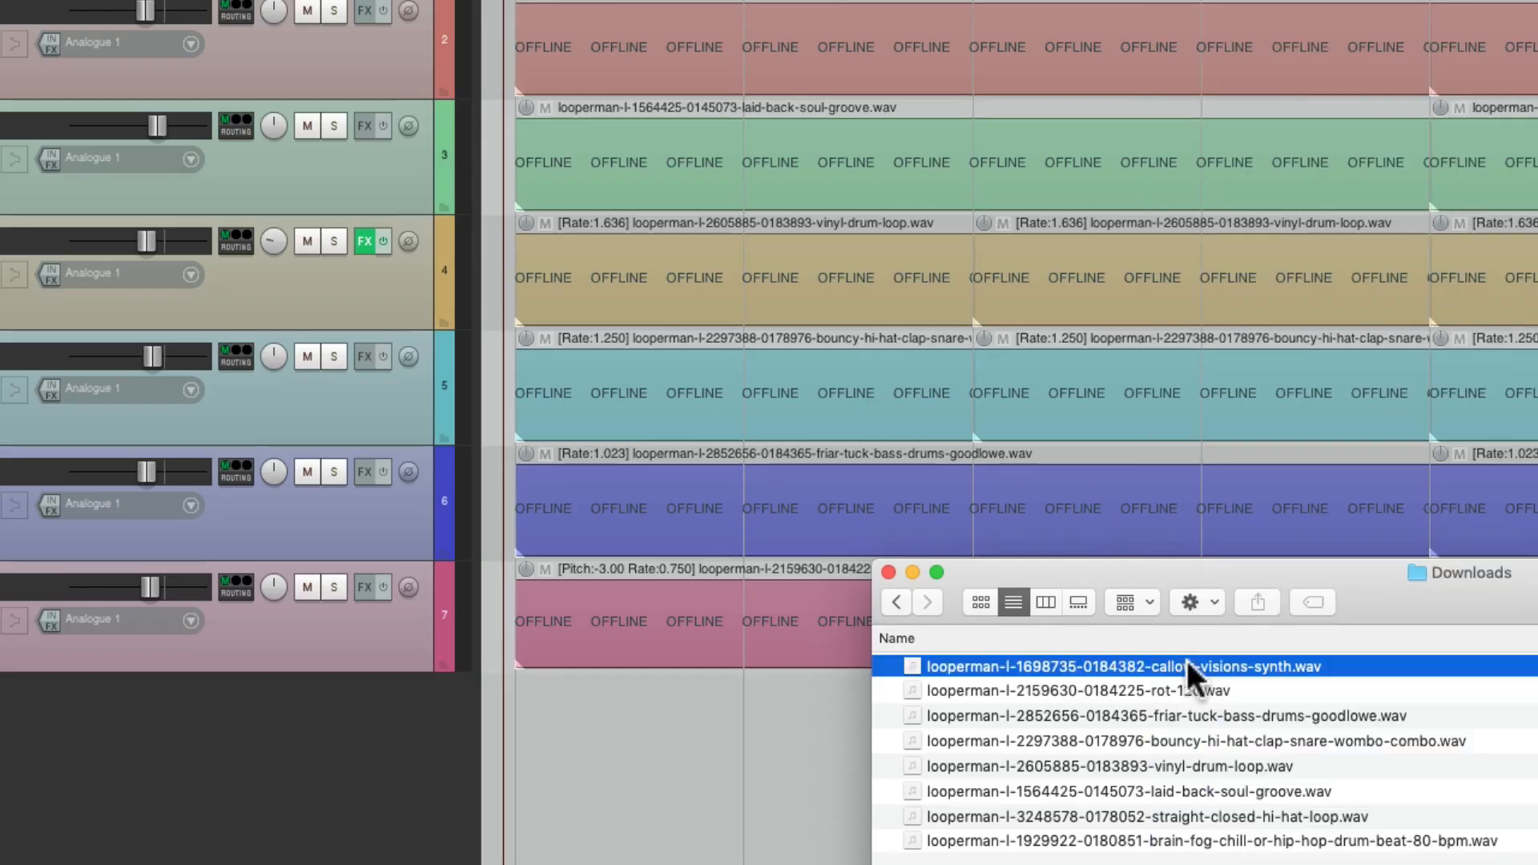
left_click_drag(1170, 665, 515, 738)
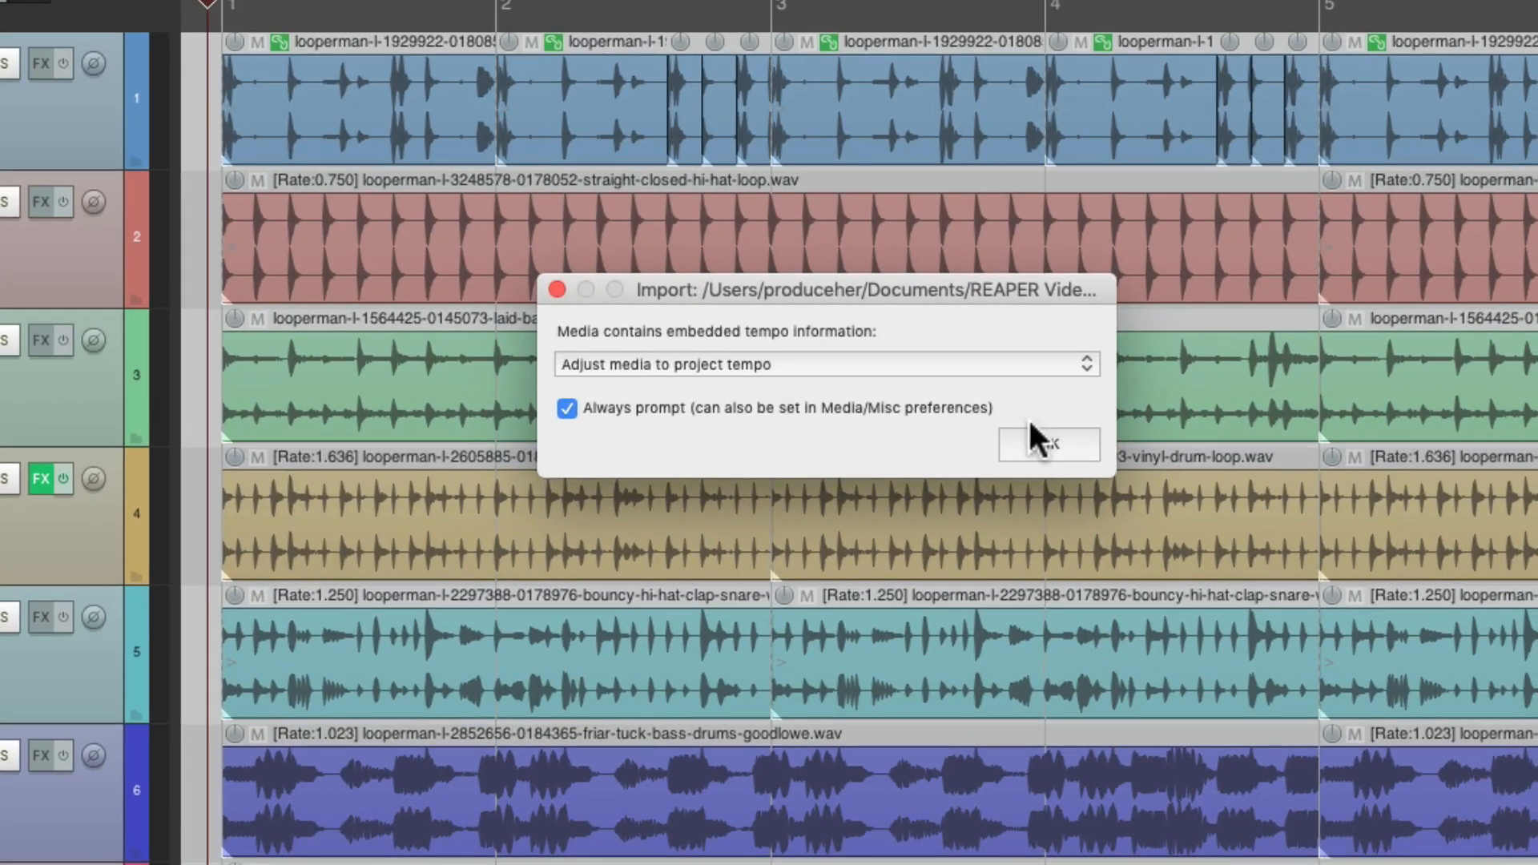
left_click(1048, 442)
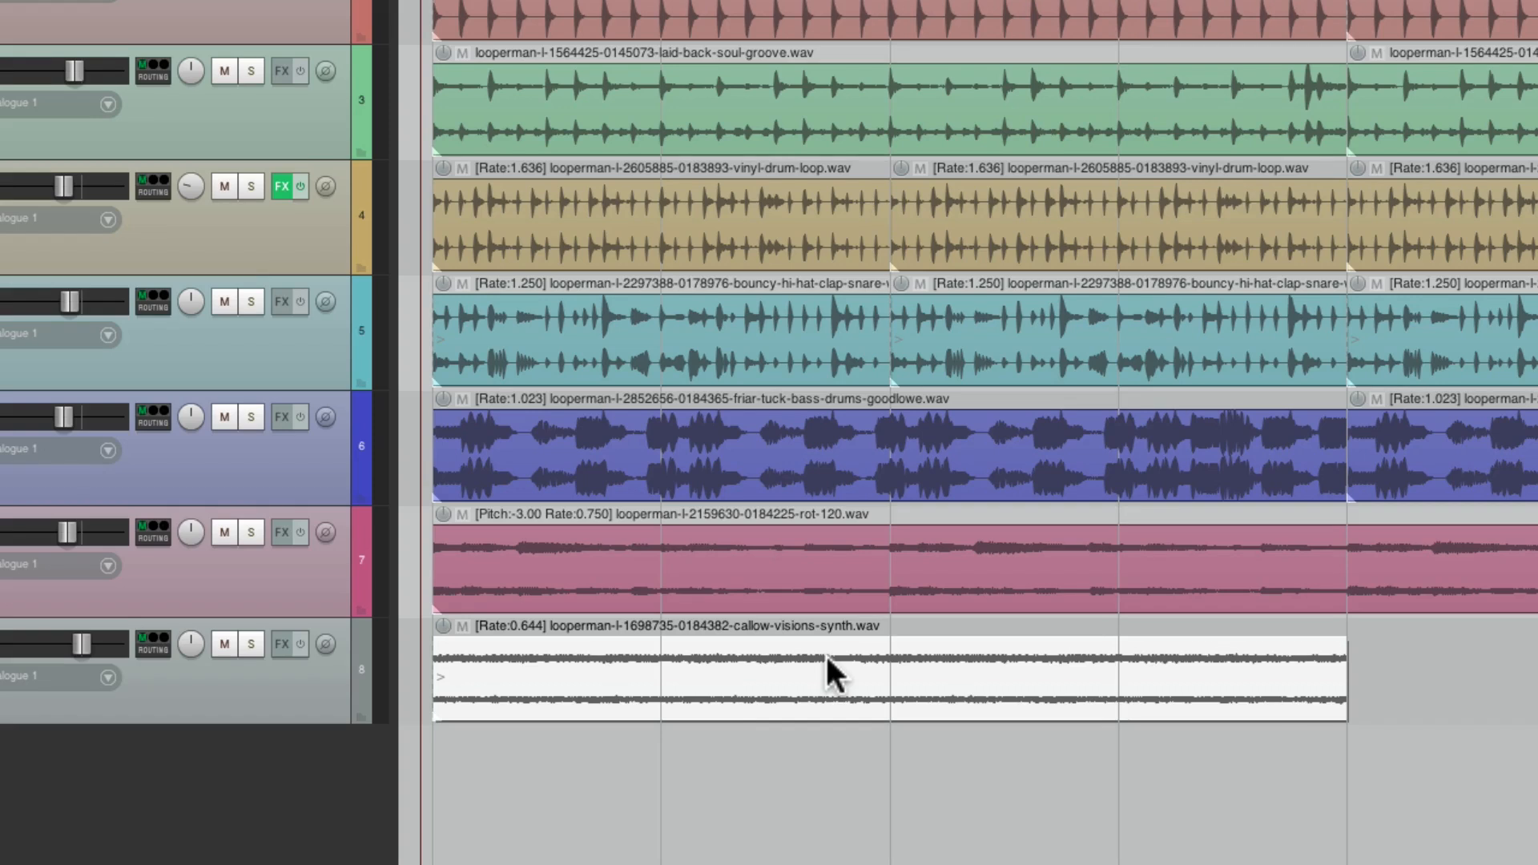
key("space")
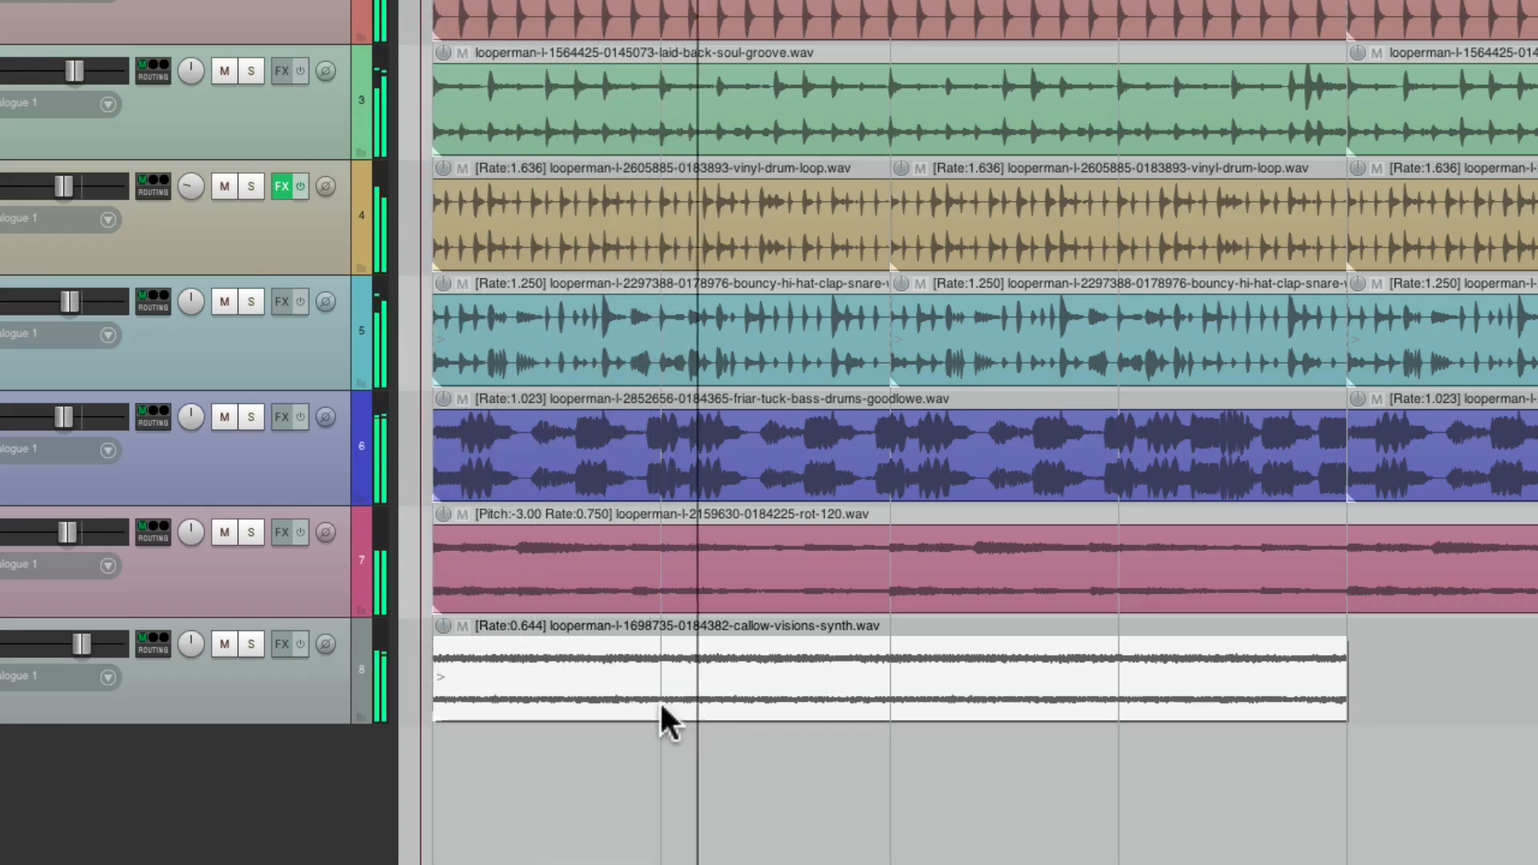
key("space")
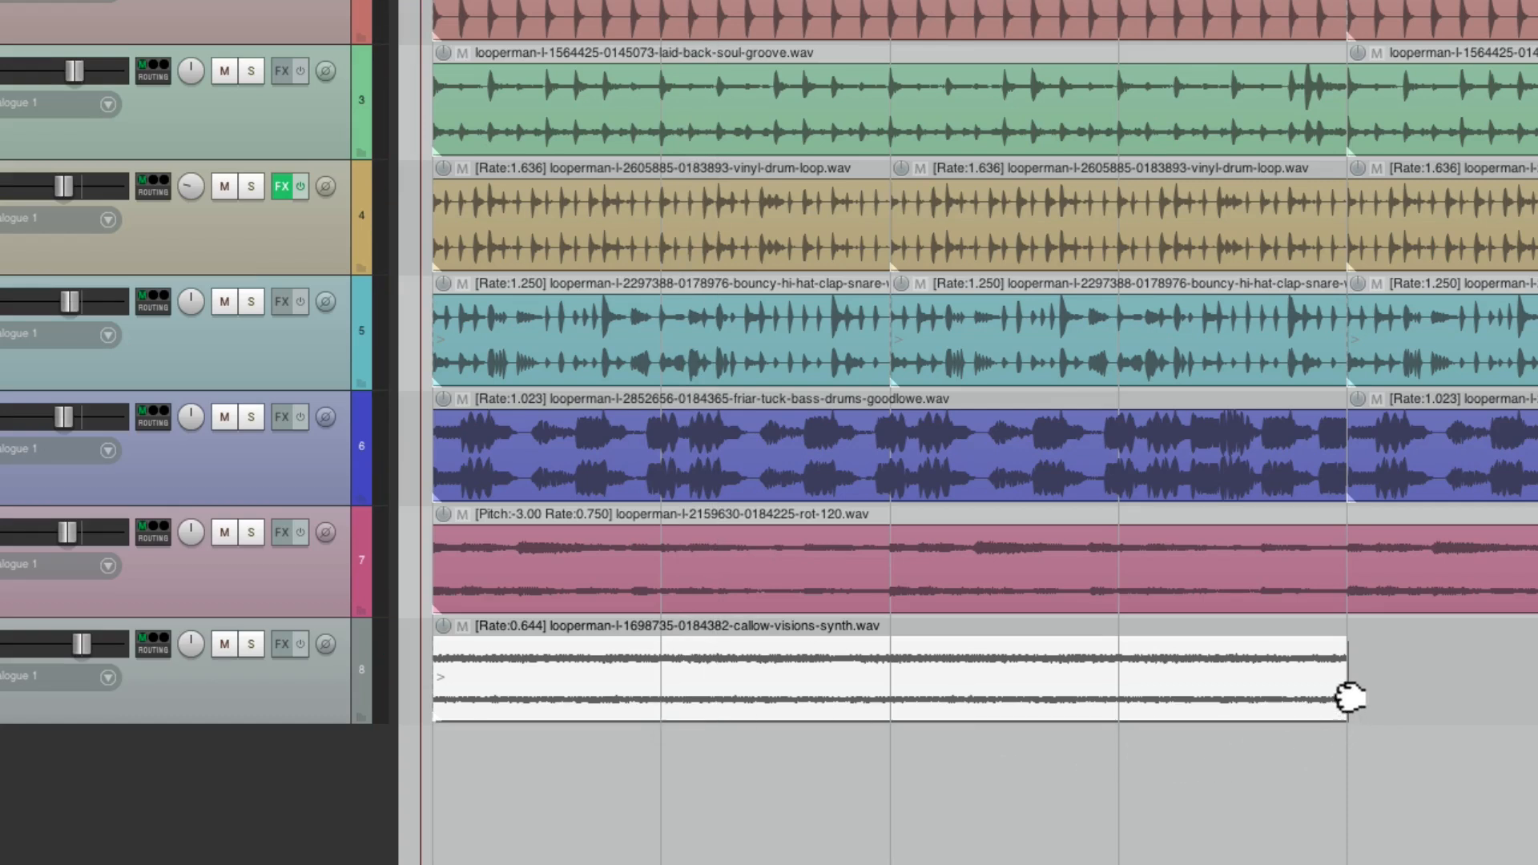
Compress the callow-visions-synth item to a length of two bars, lower its track volume slightly and audition it
left_click_drag(1350, 697, 885, 679)
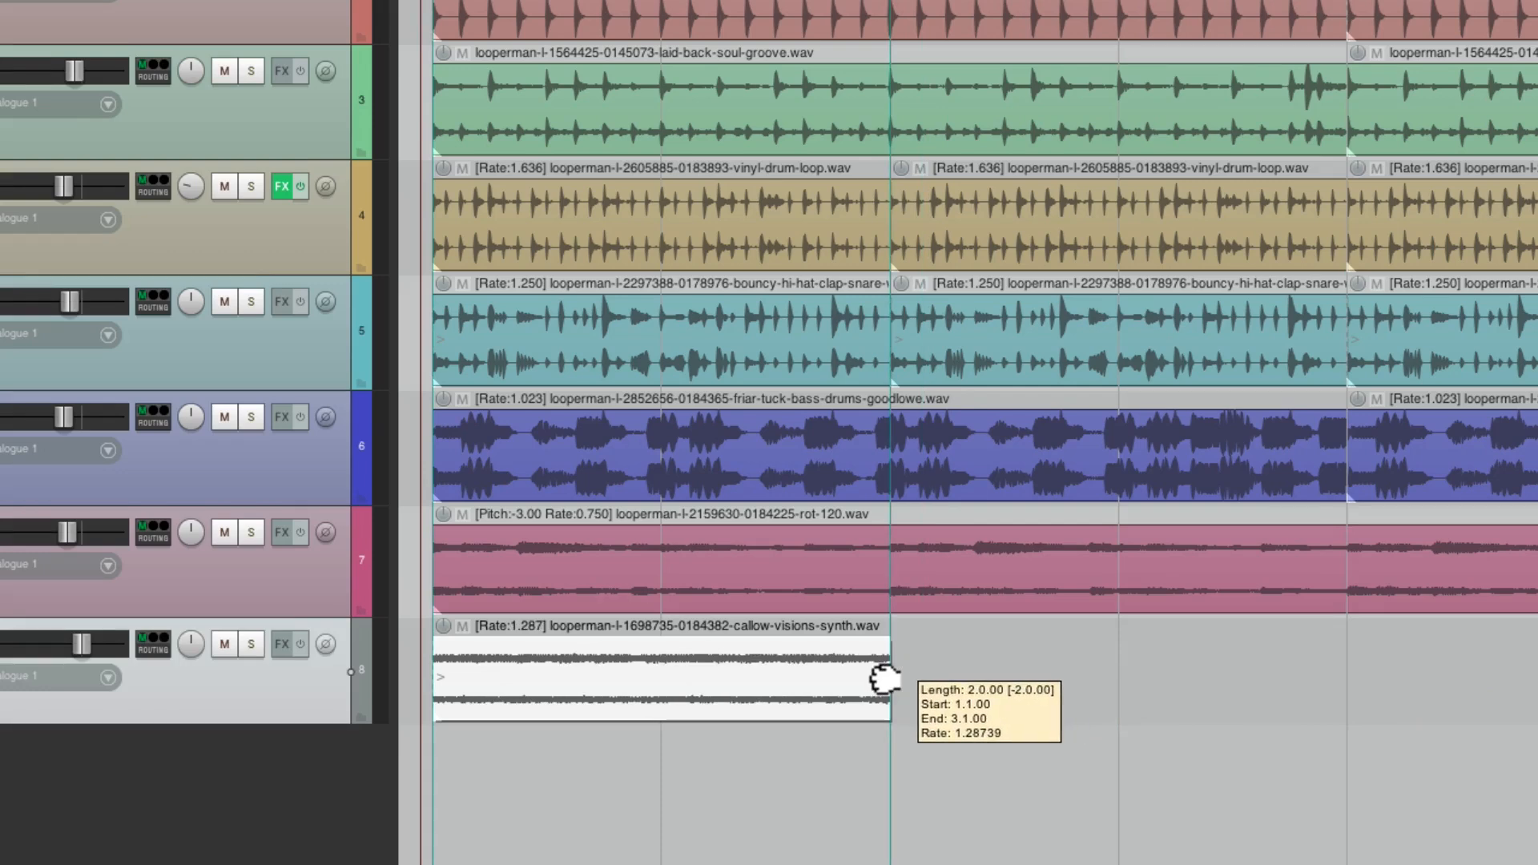
left_click_drag(83, 647, 75, 649)
key("space")
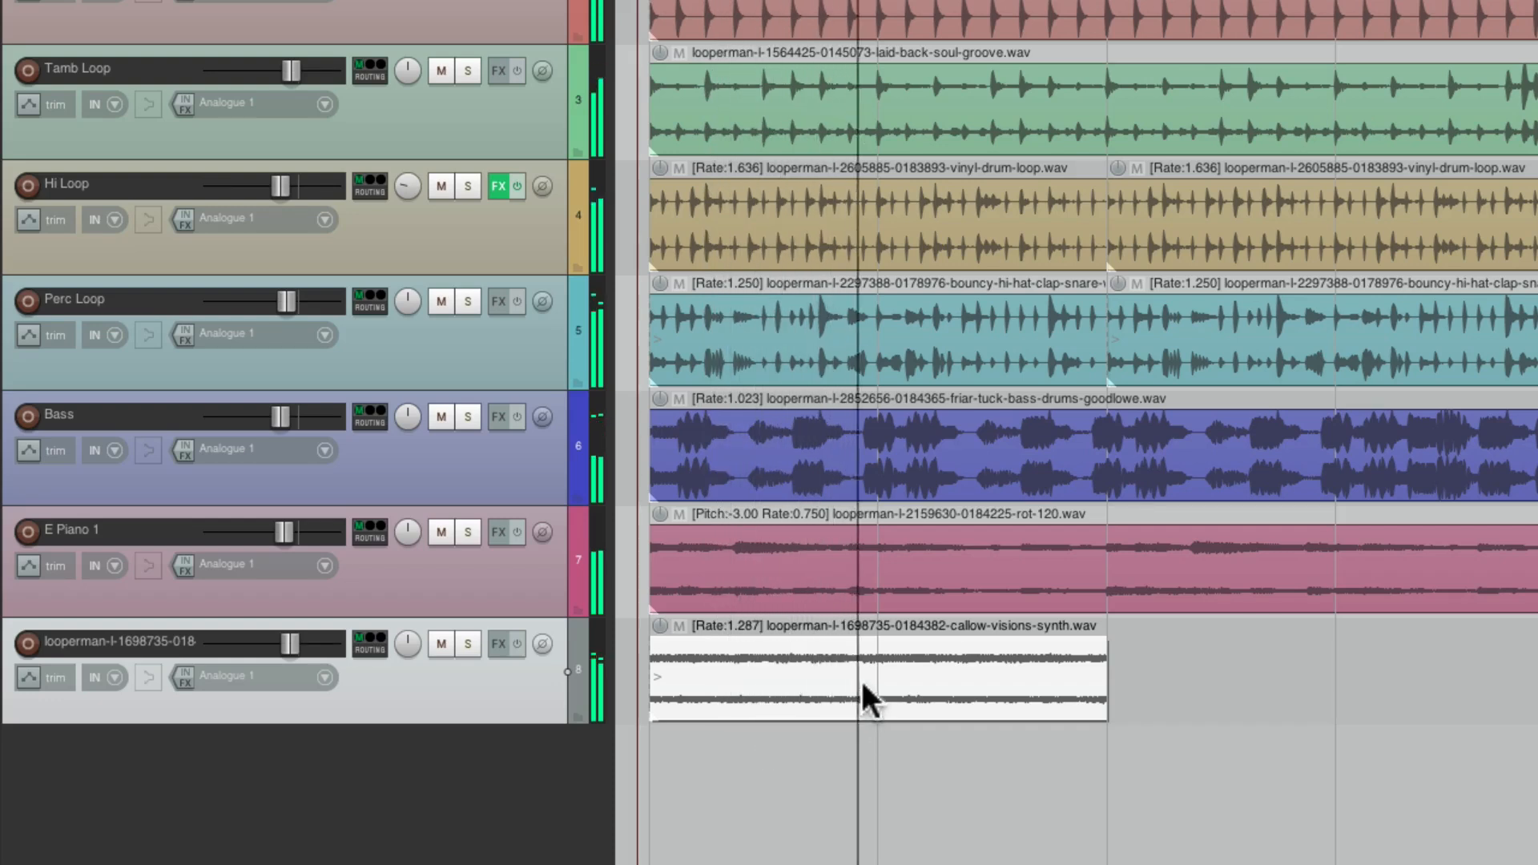
key("space")
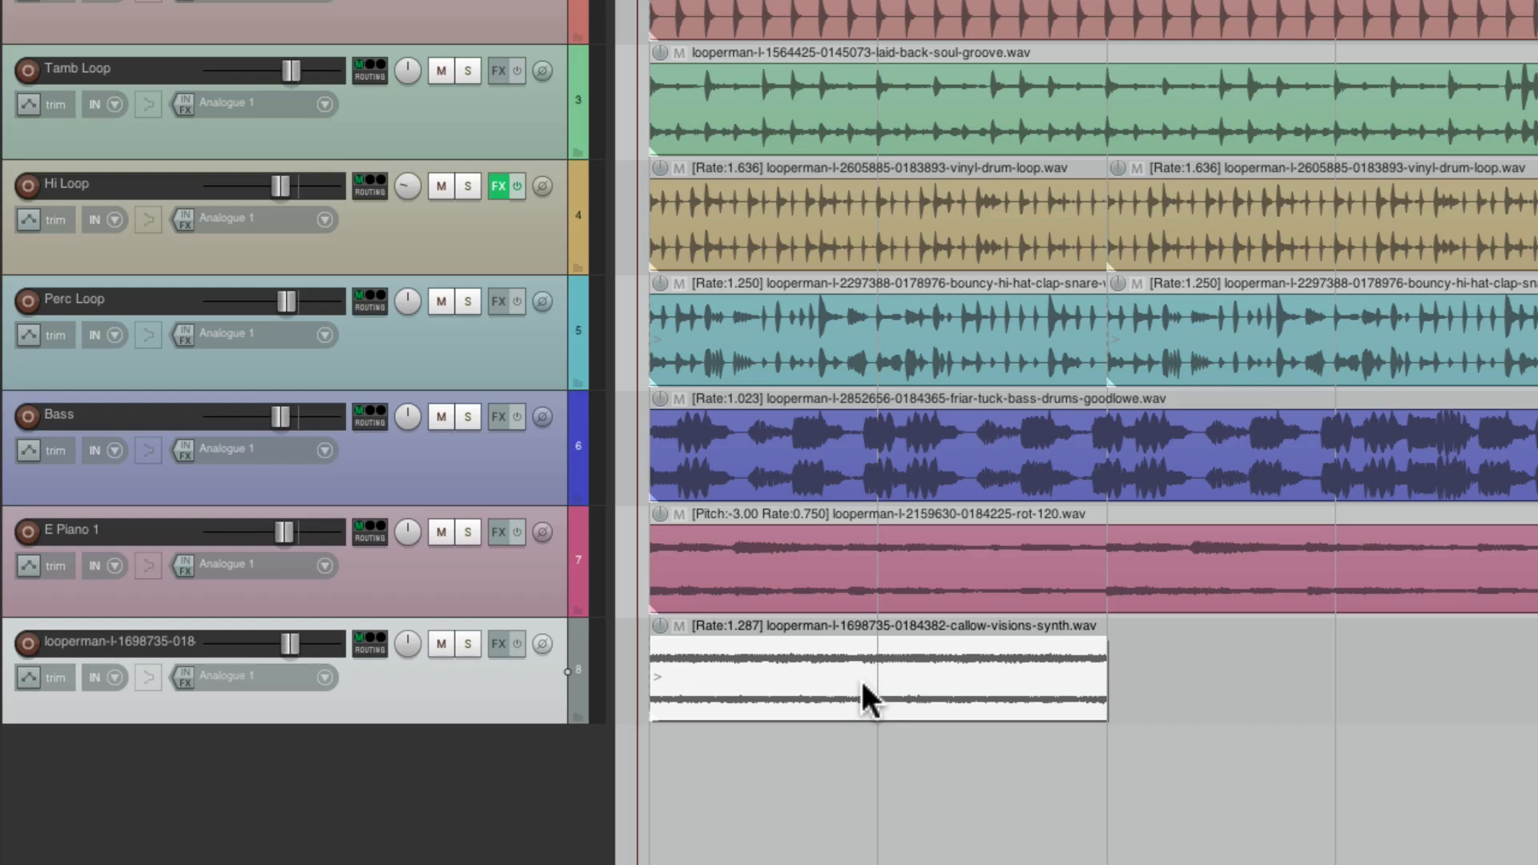
Audition the synth loop with the E Piano 1 and Bass tracks muted, and unmute both again
left_click(443, 529)
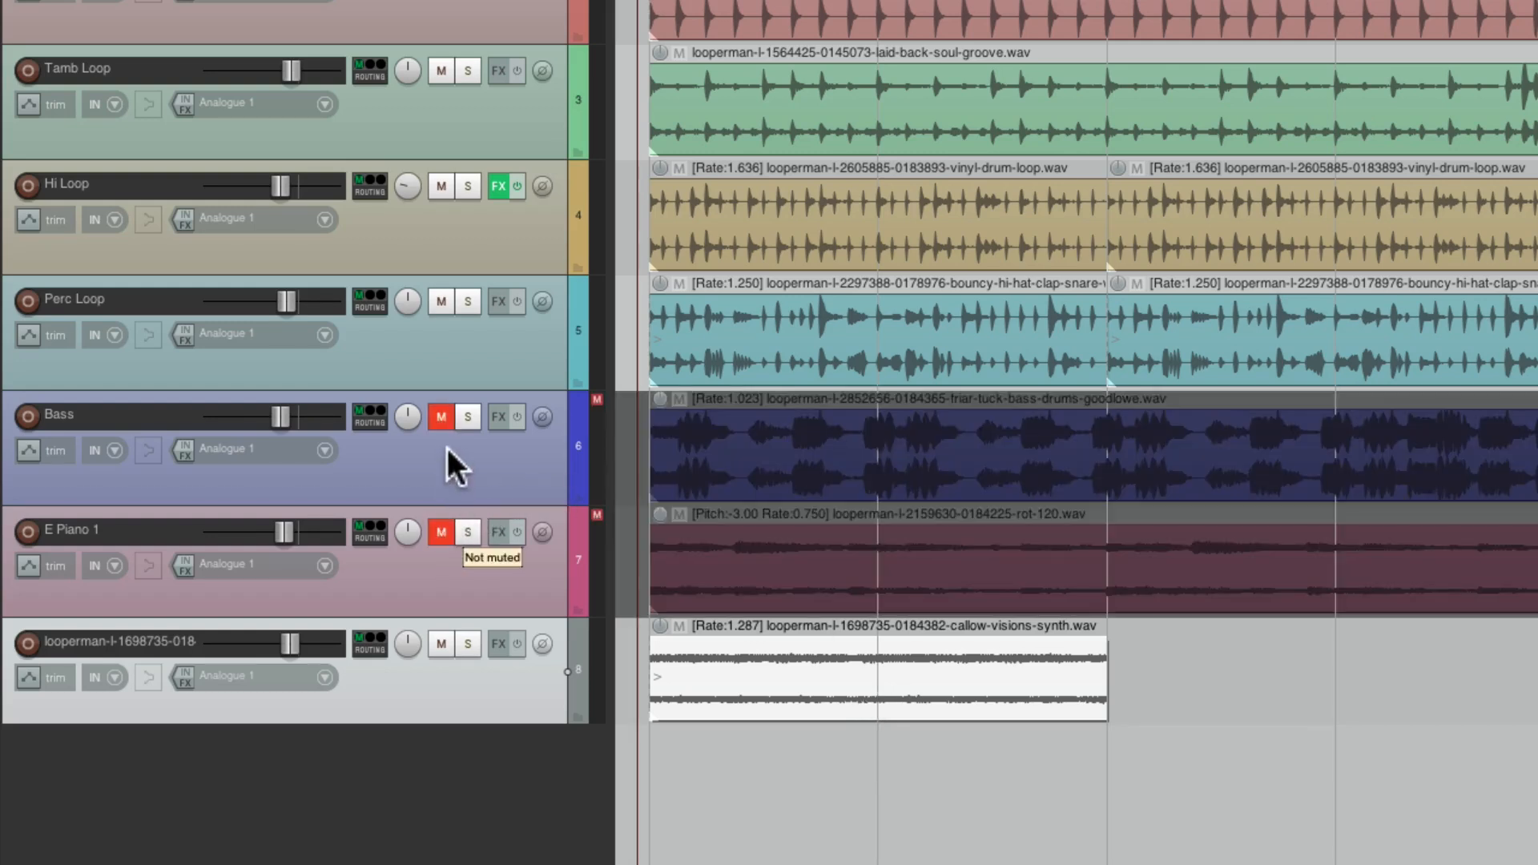
key("space")
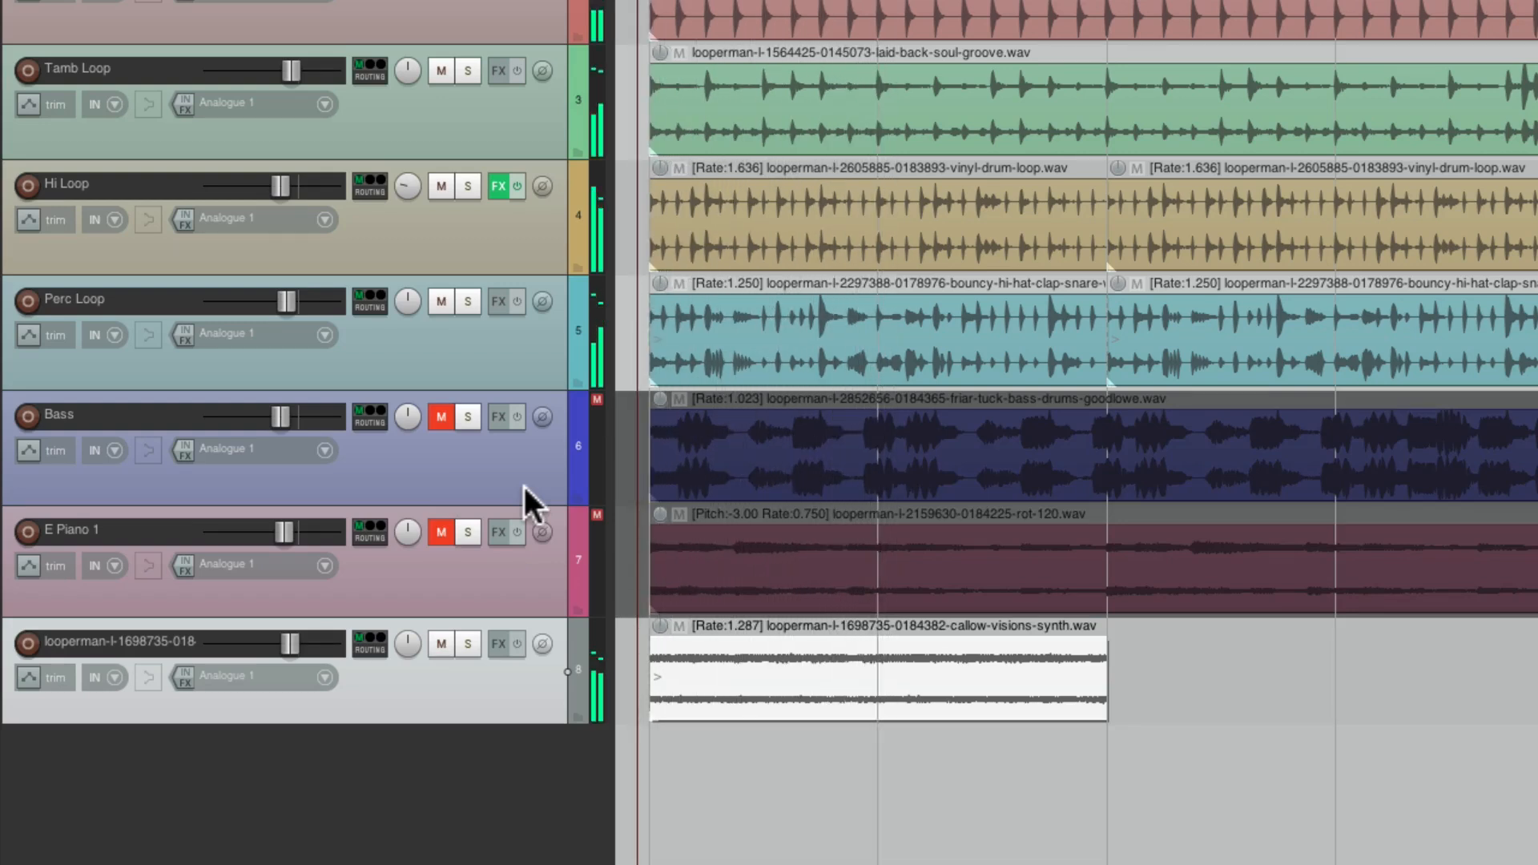
key("space")
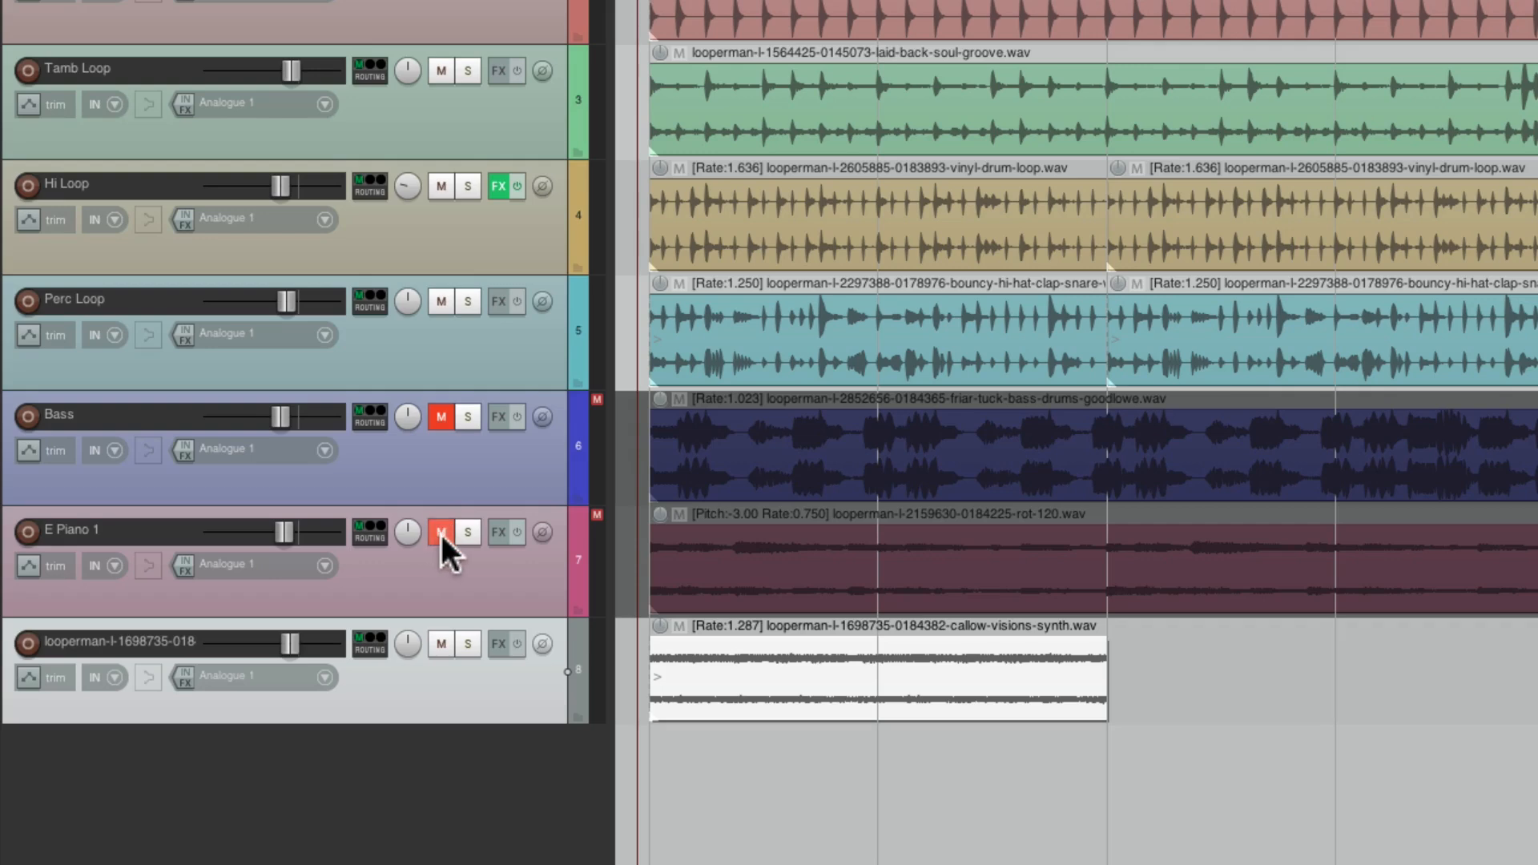
left_click(440, 532)
left_click(432, 418)
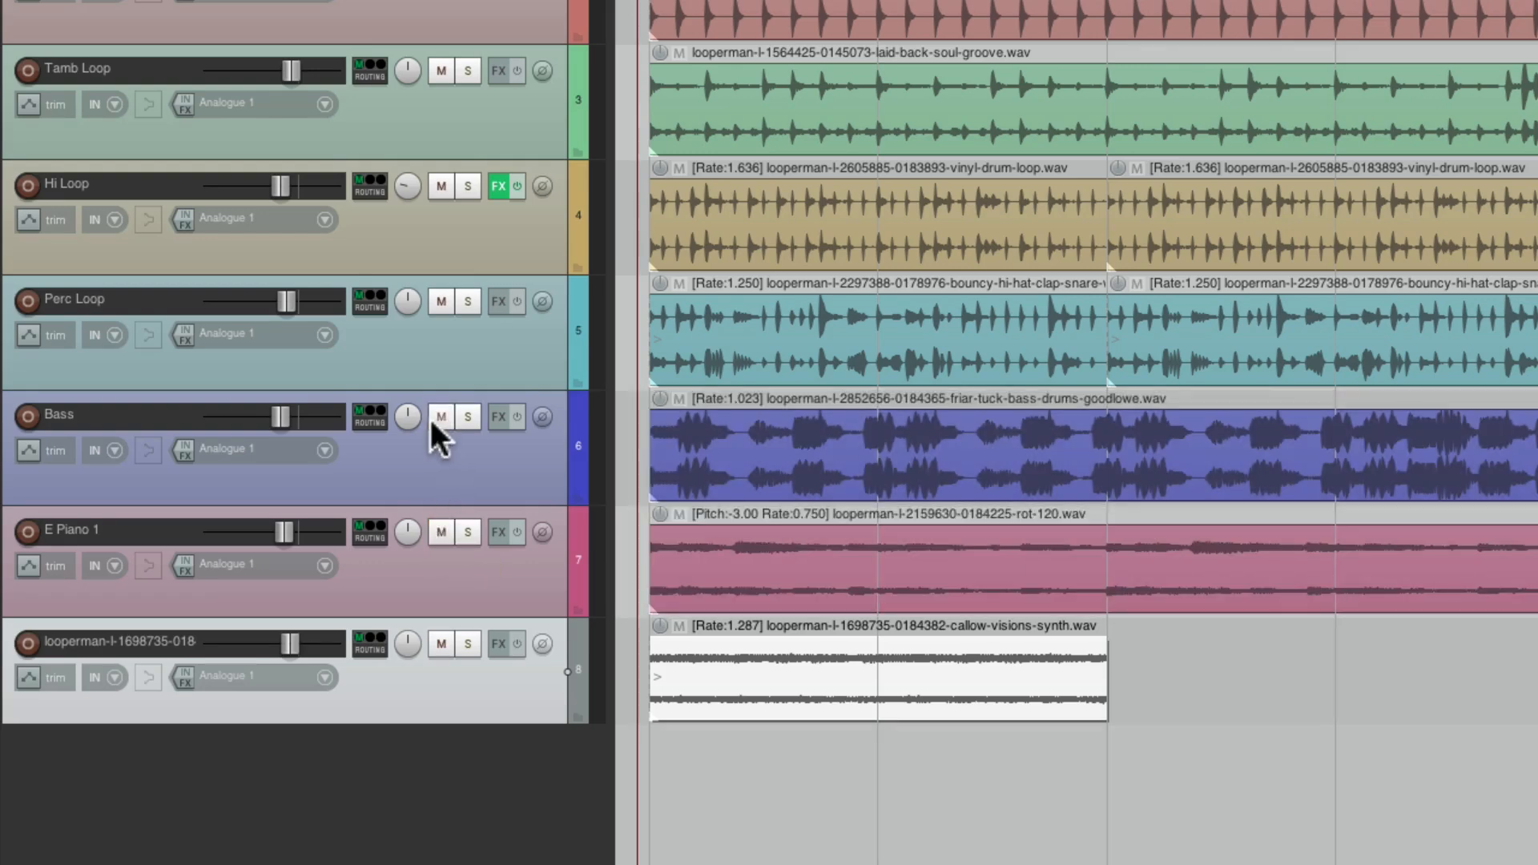
Set the callow-visions-synth item's pitch adjustment to 1 semitone in its properties and audition it
double_click(799, 671)
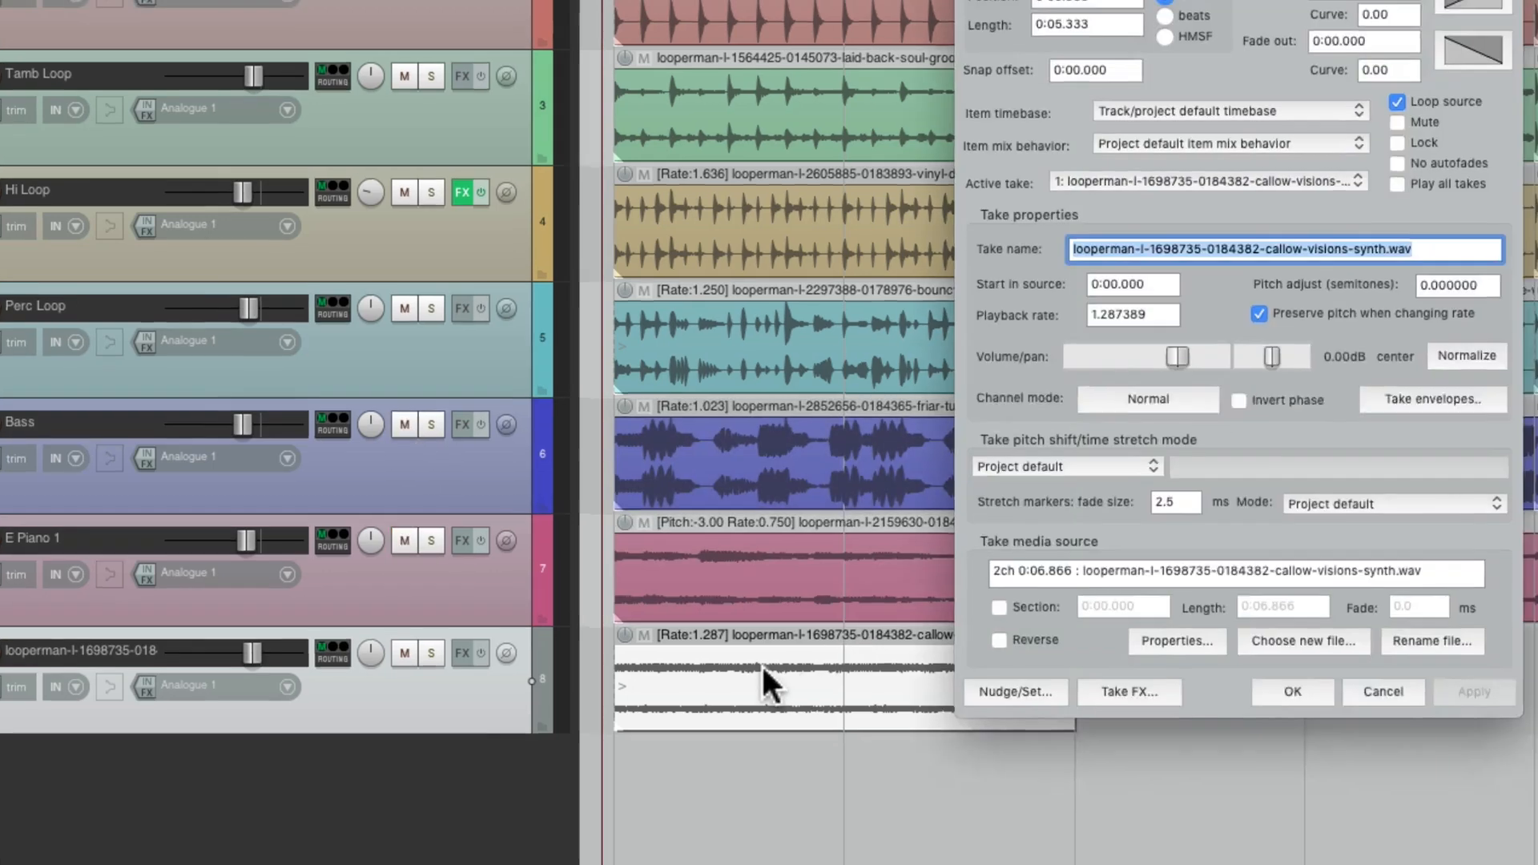
left_click(1065, 375)
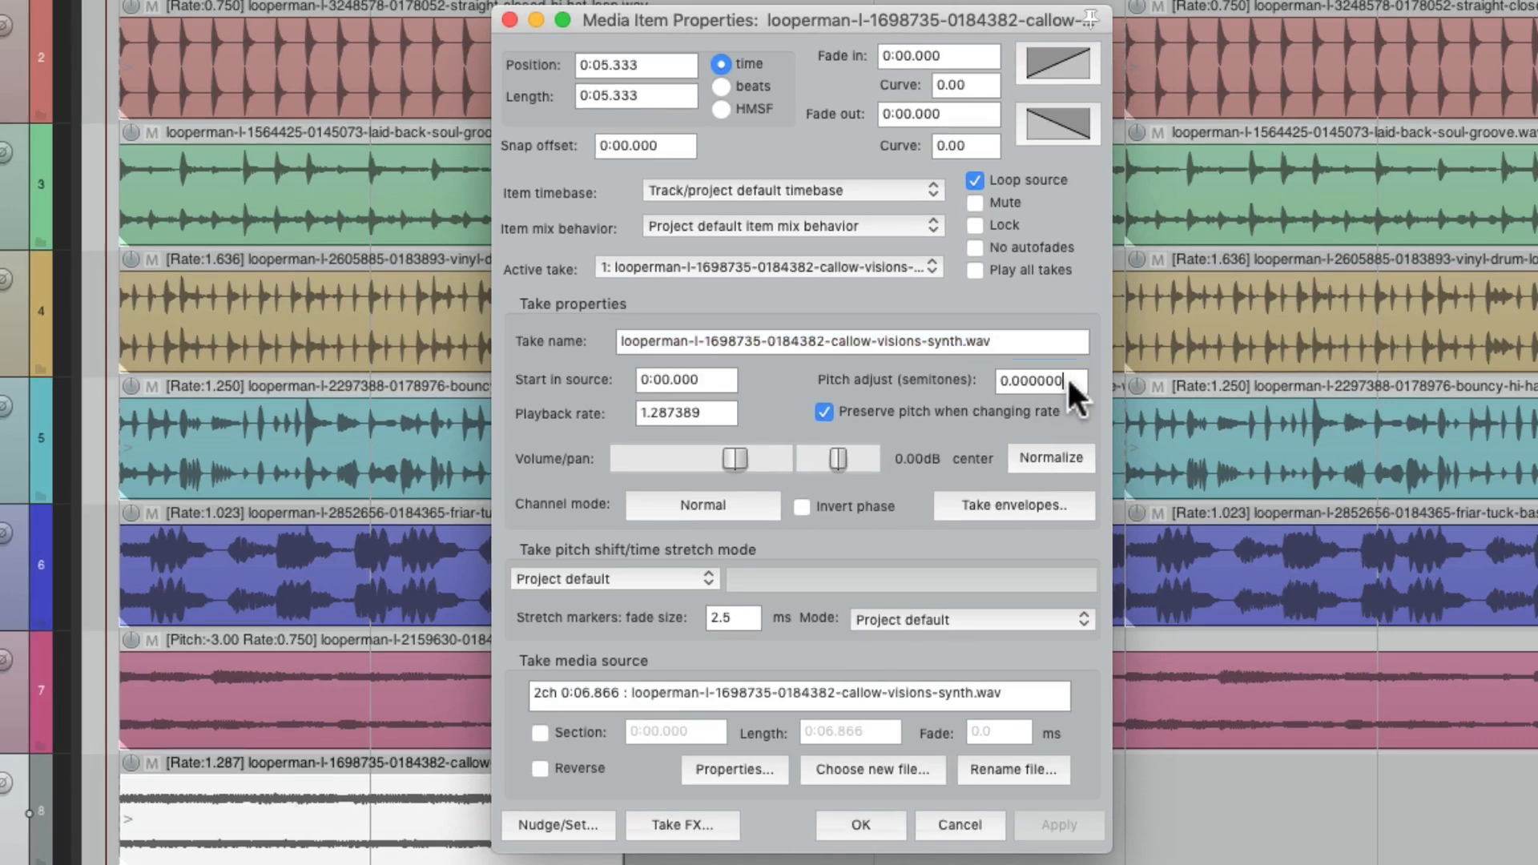
type("1")
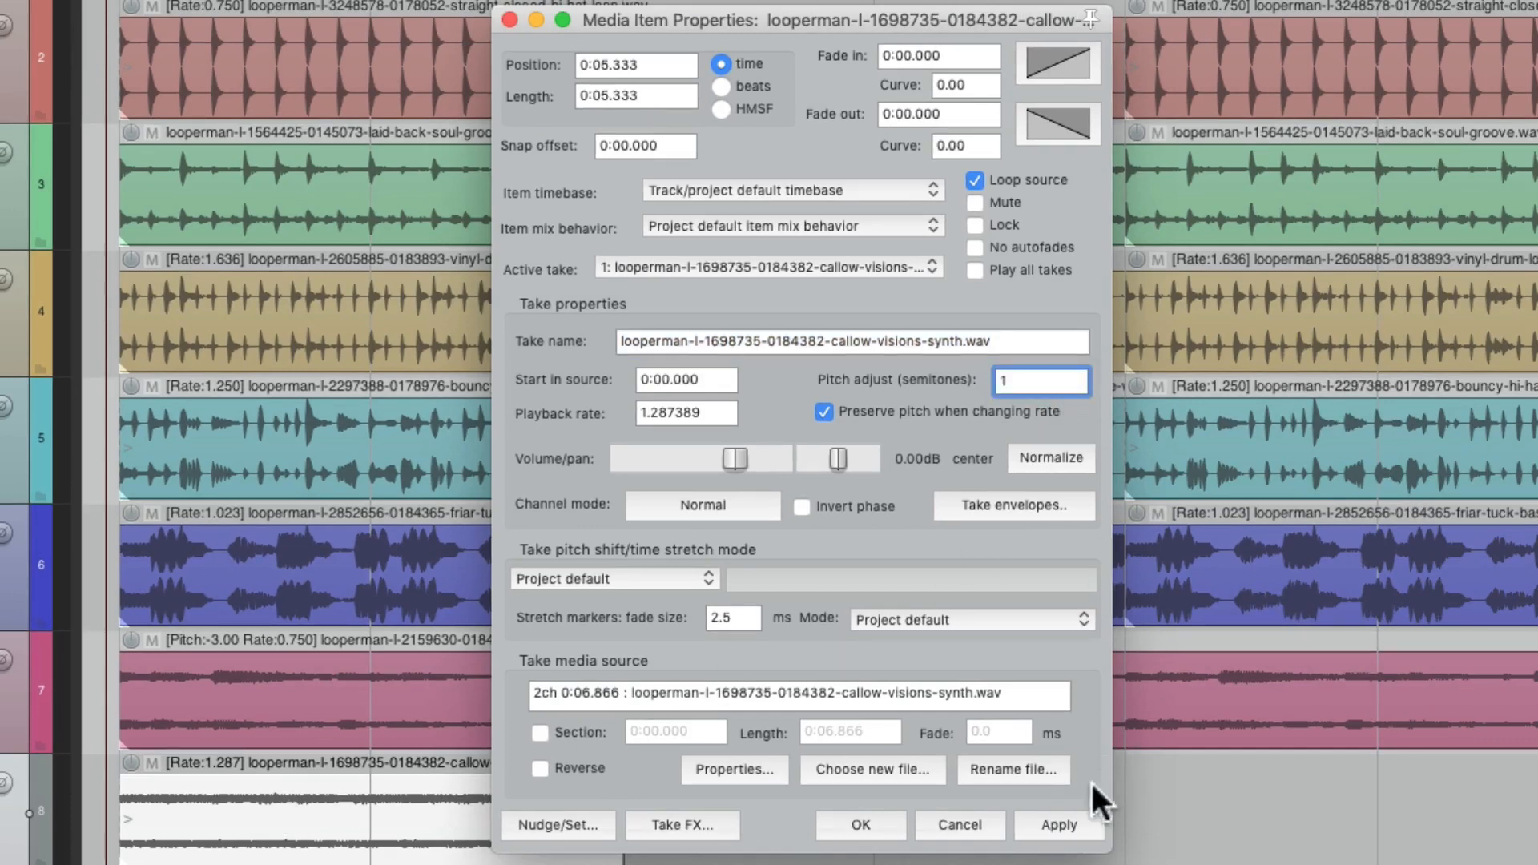
left_click(1068, 829)
key("space")
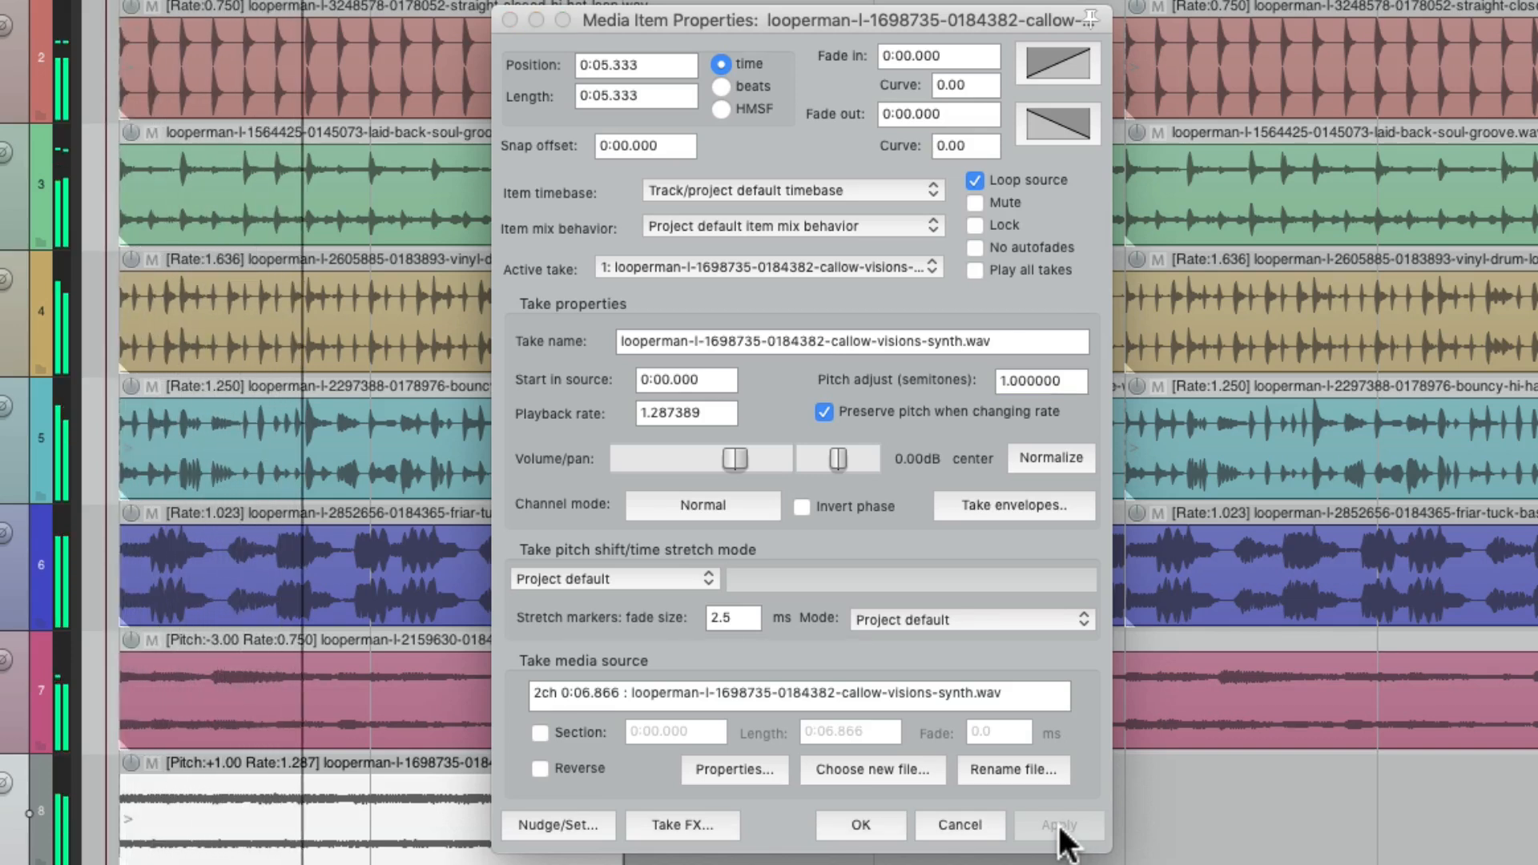
key("space")
Set the callow-visions-synth item's pitch adjustment to 2 semitones, audition it and close the item properties
left_click(1057, 381)
type("2")
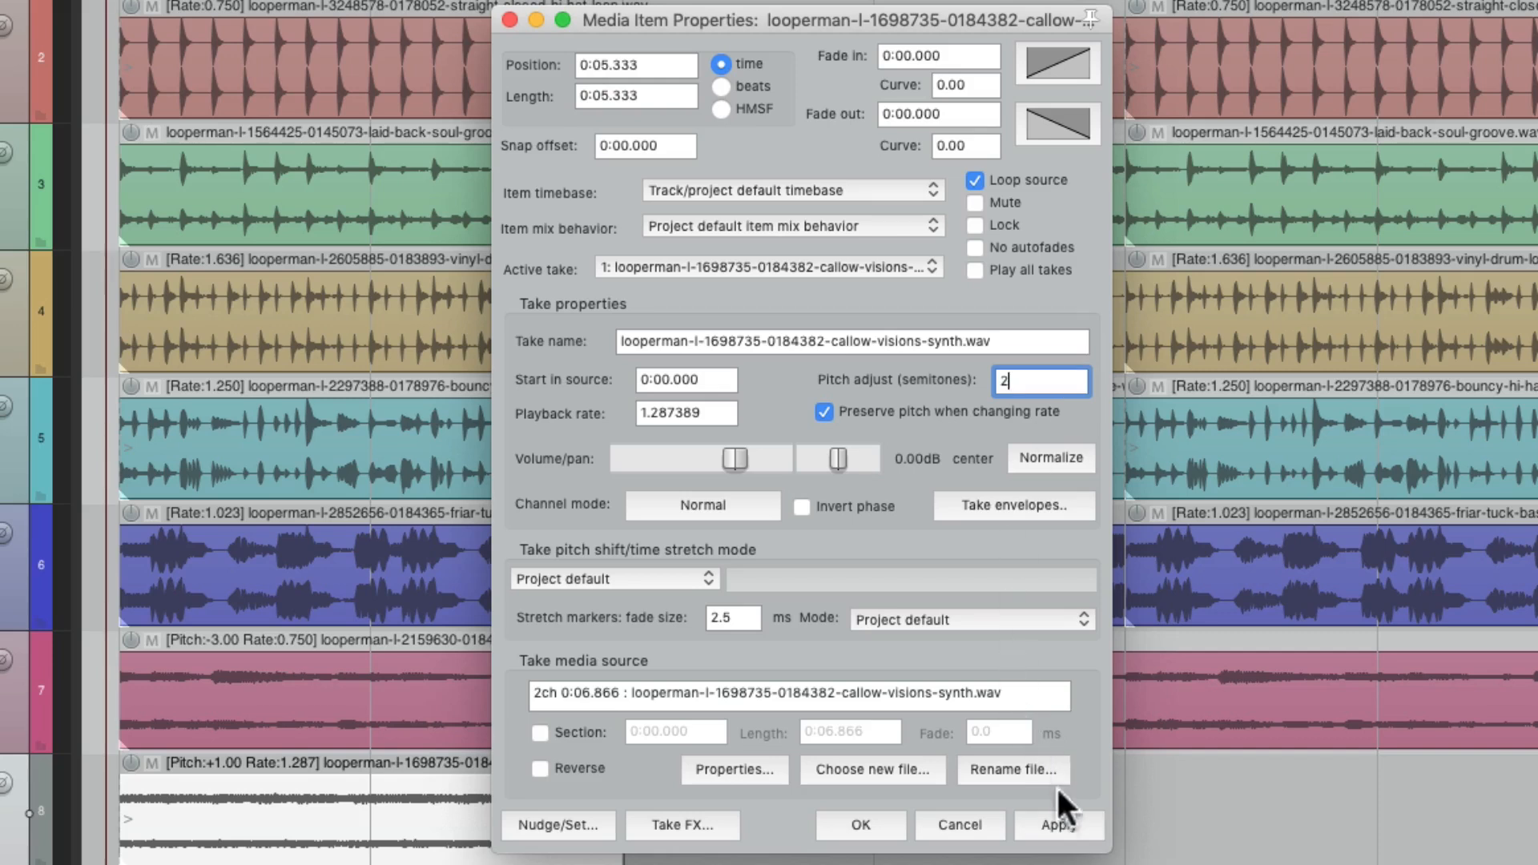
left_click(1058, 826)
key("space")
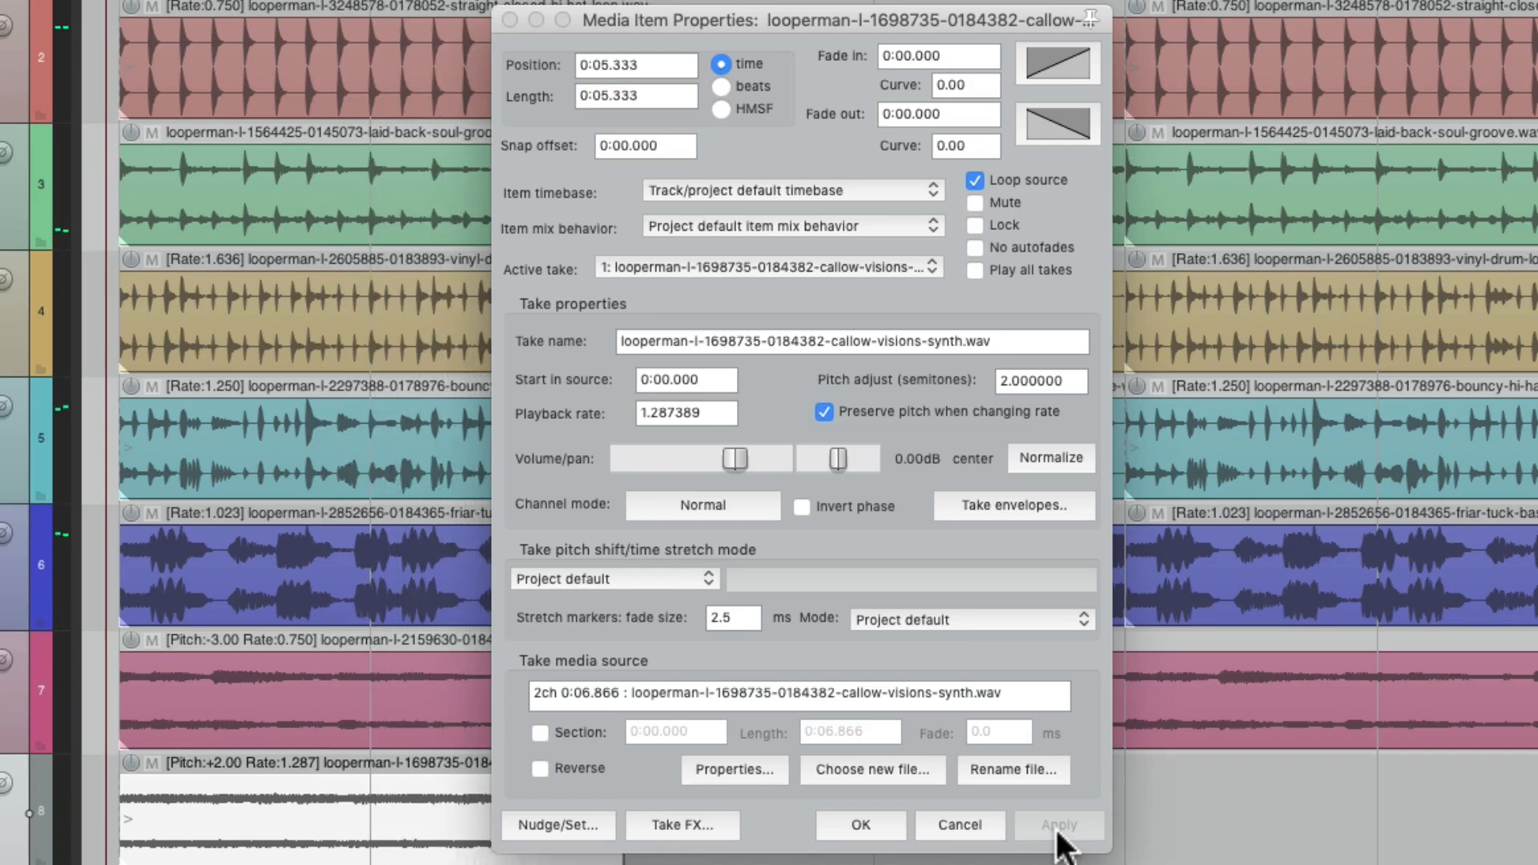
key("Escape")
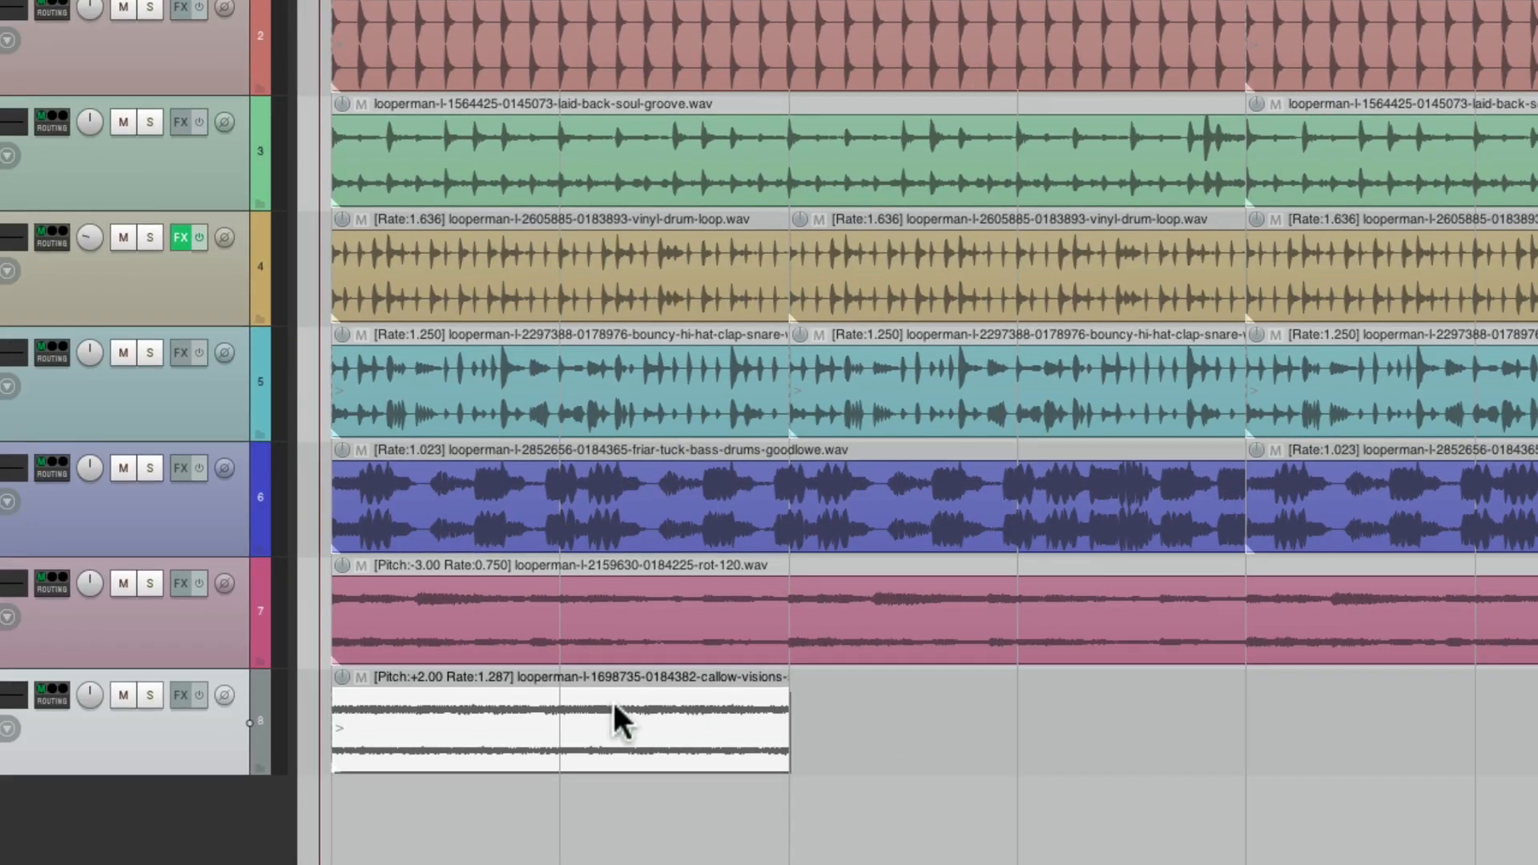
Duplicate the callow-visions-synth item directly after the original and enlarge its track's height
left_click(802, 708)
key("ctrl+v")
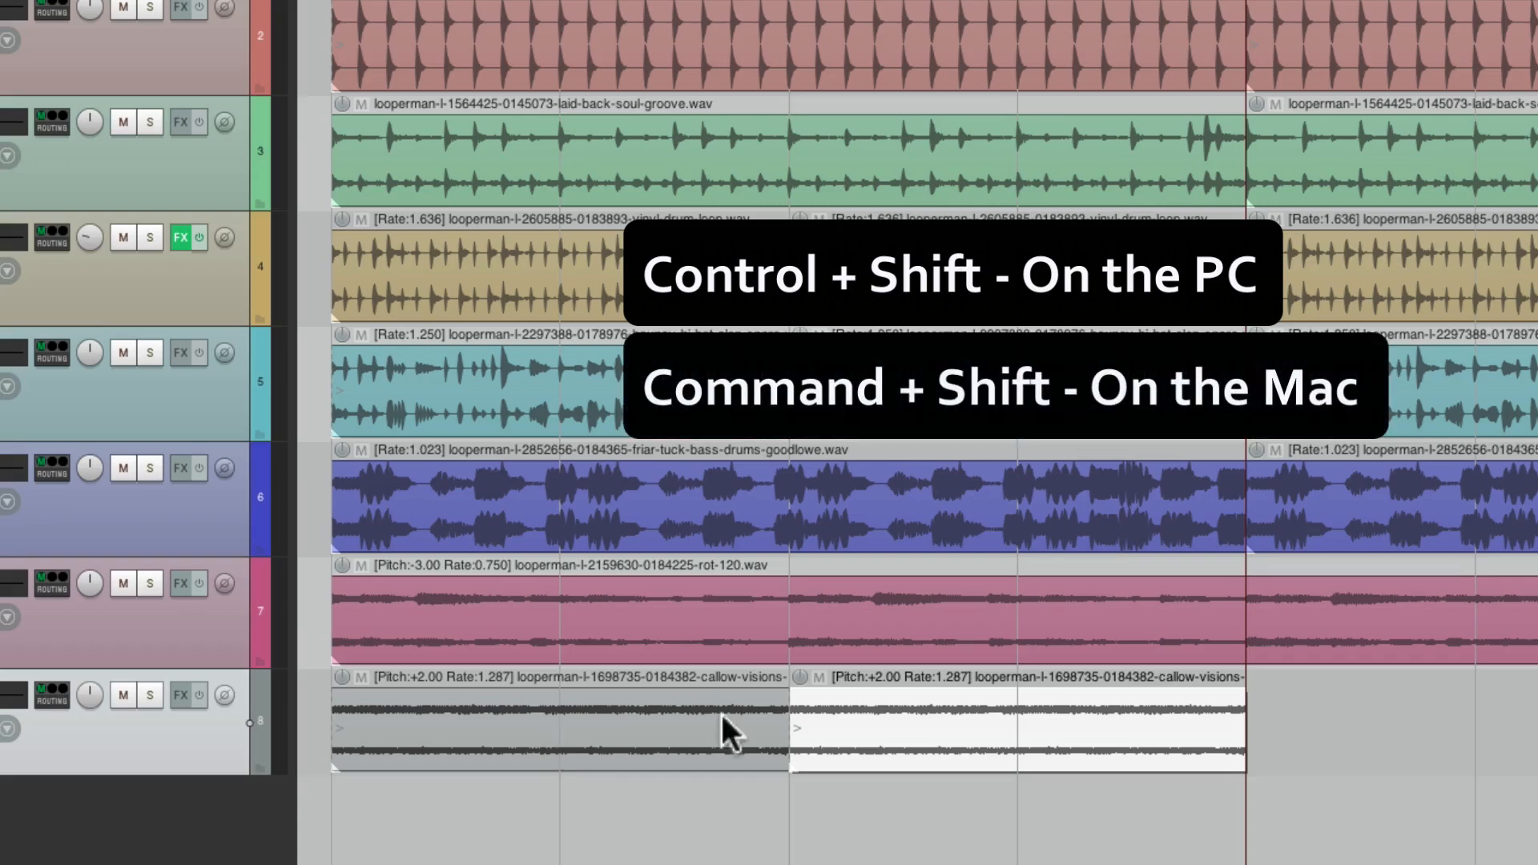
scroll(838, 722, "up", 5)
scroll(838, 651, "up", 8)
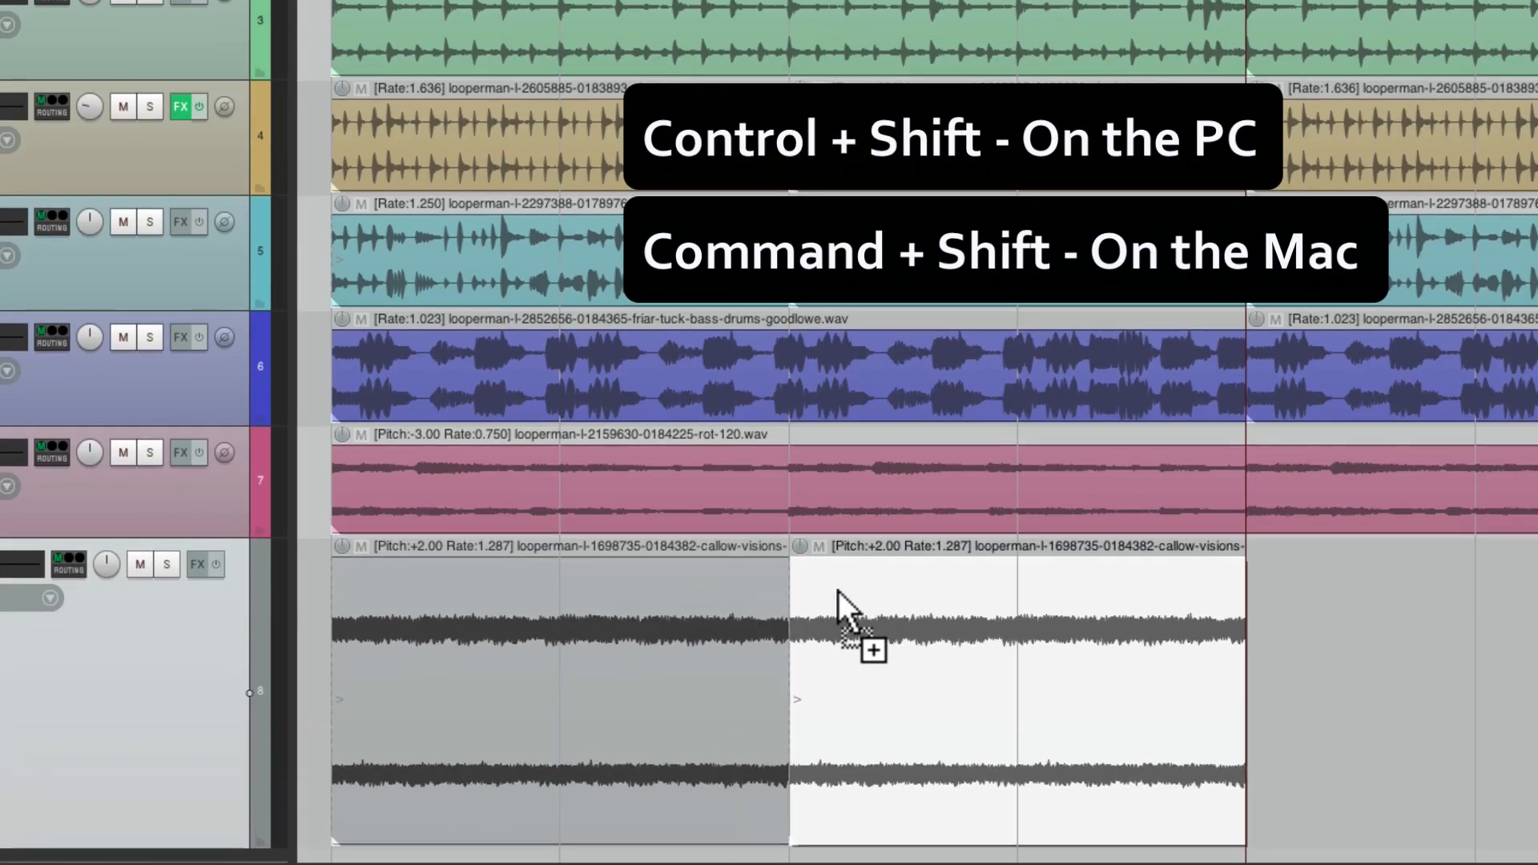
scroll(837, 589, "down", 5)
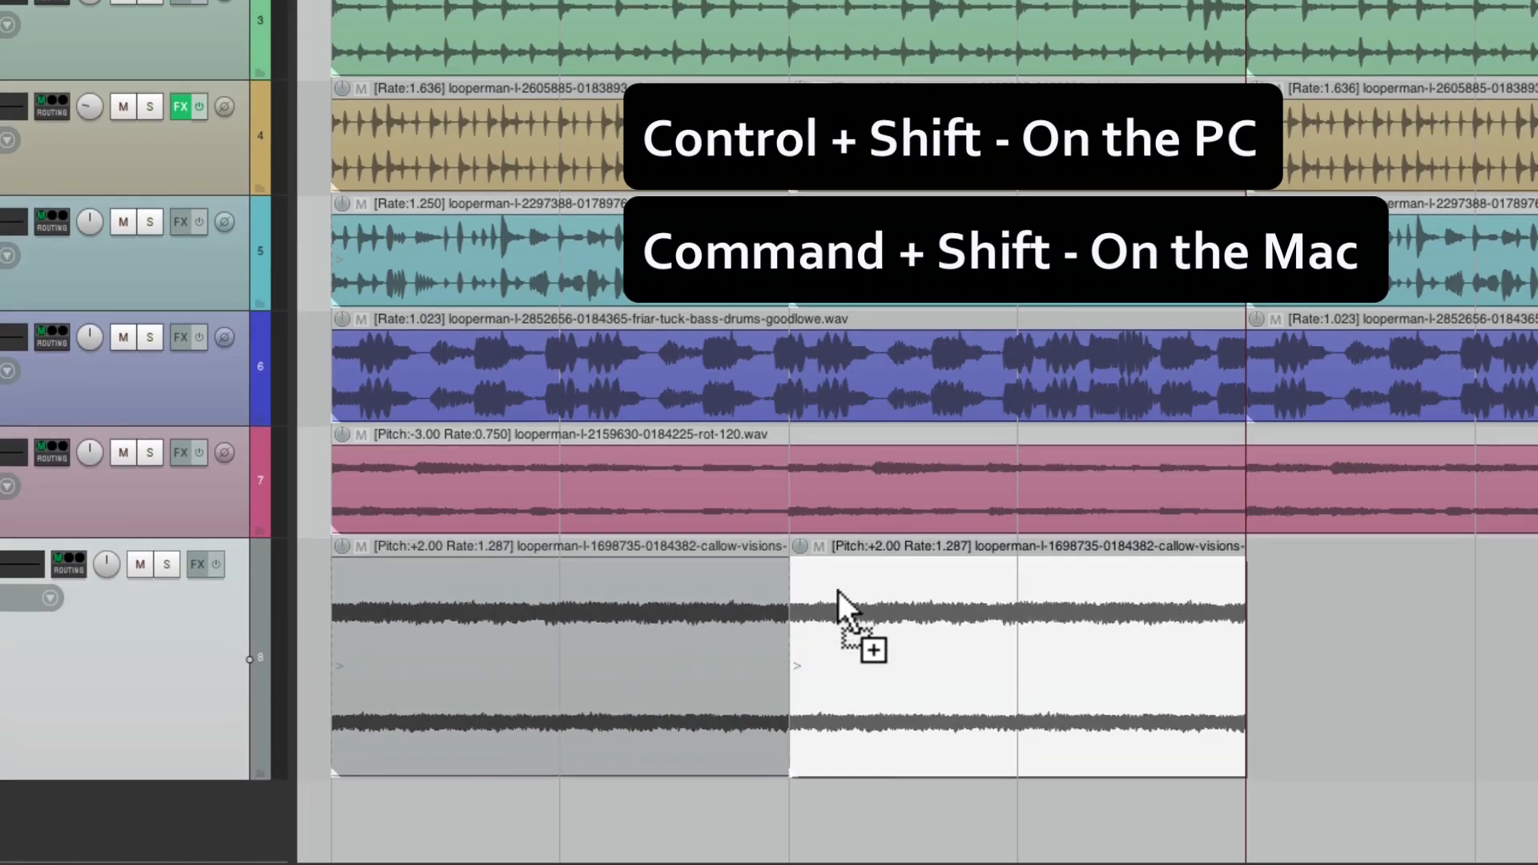
scroll(838, 590, "up", 6)
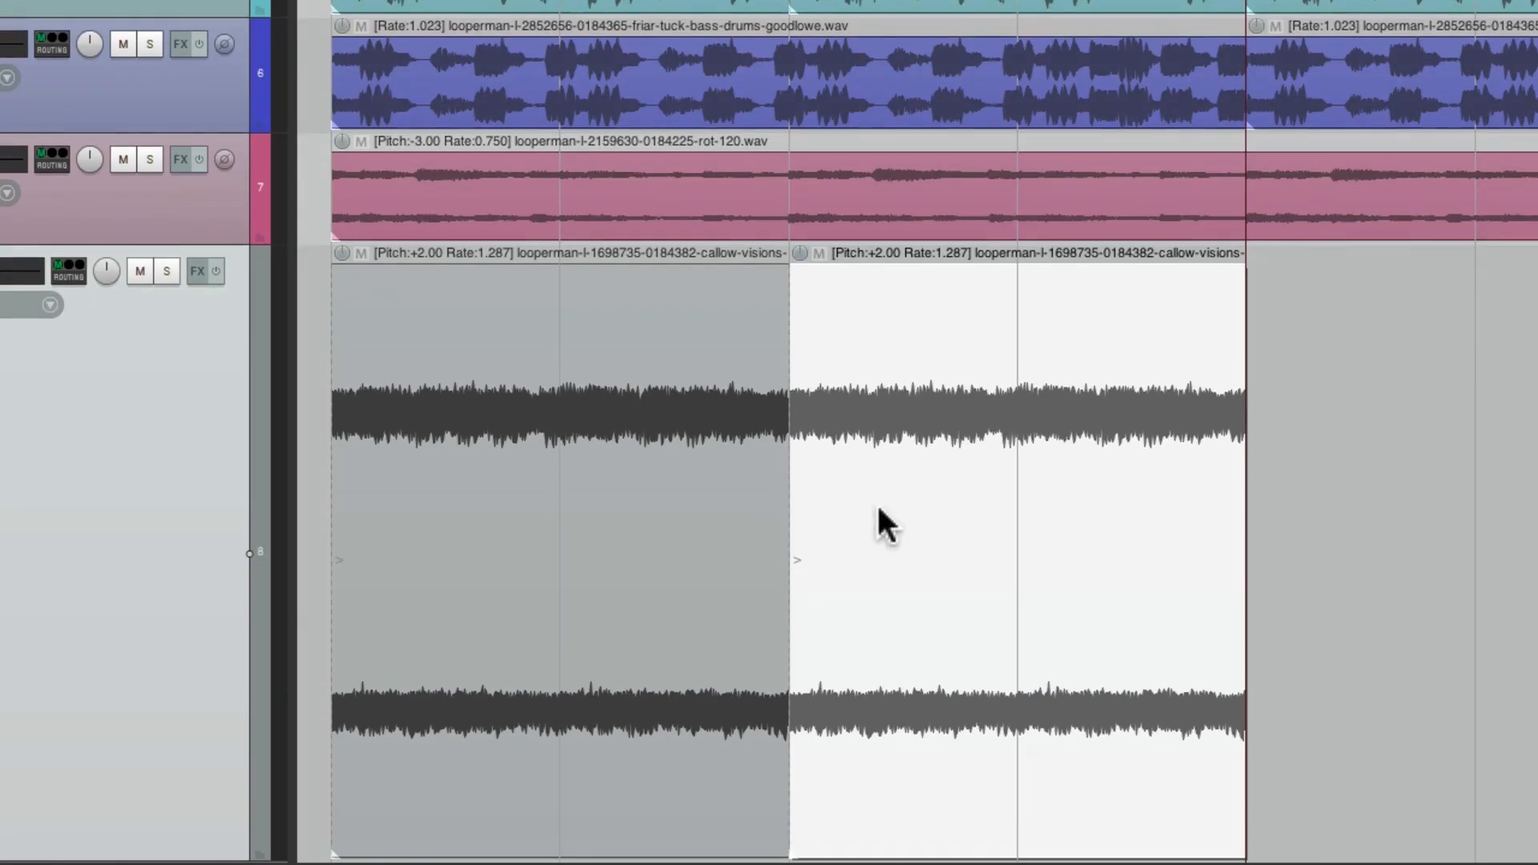
Set the grid line spacing to 1/16 in the snap and grid settings and close them
scroll(878, 505, "down", 2)
scroll(881, 513, "up", 5)
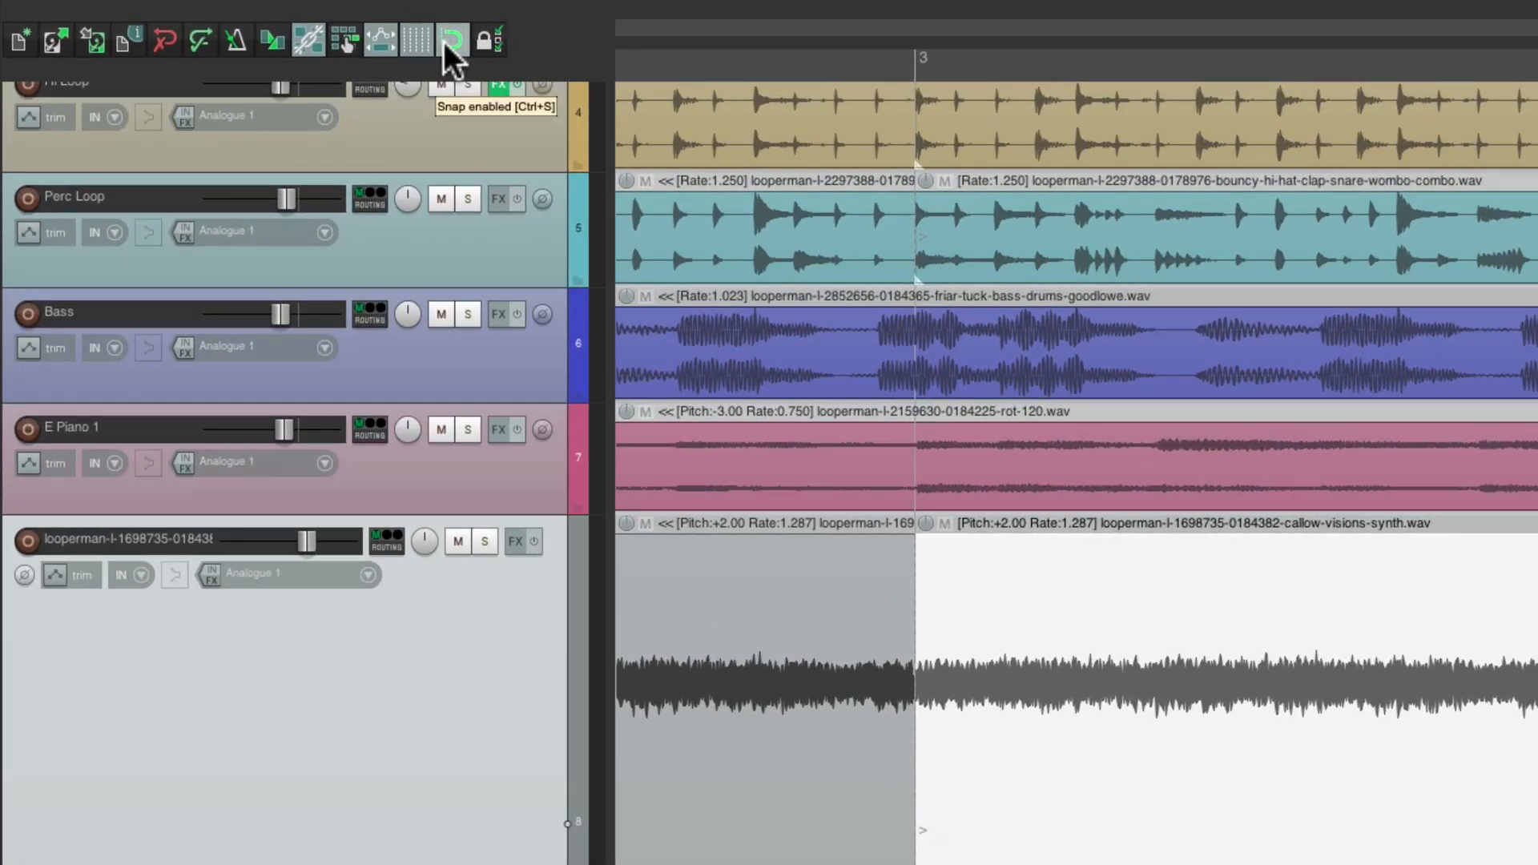
right_click(443, 42)
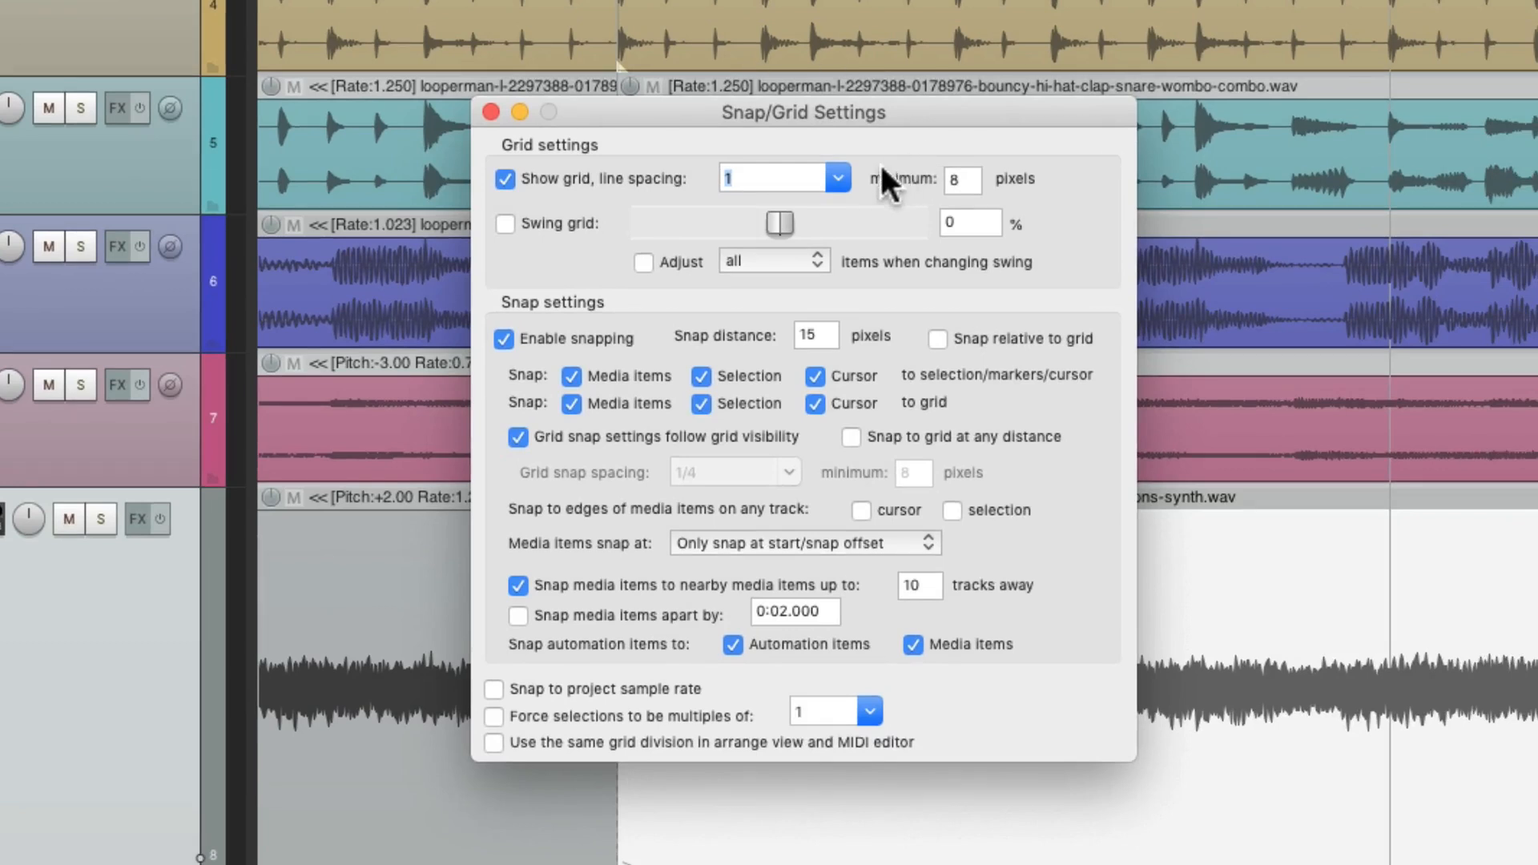
left_click(838, 178)
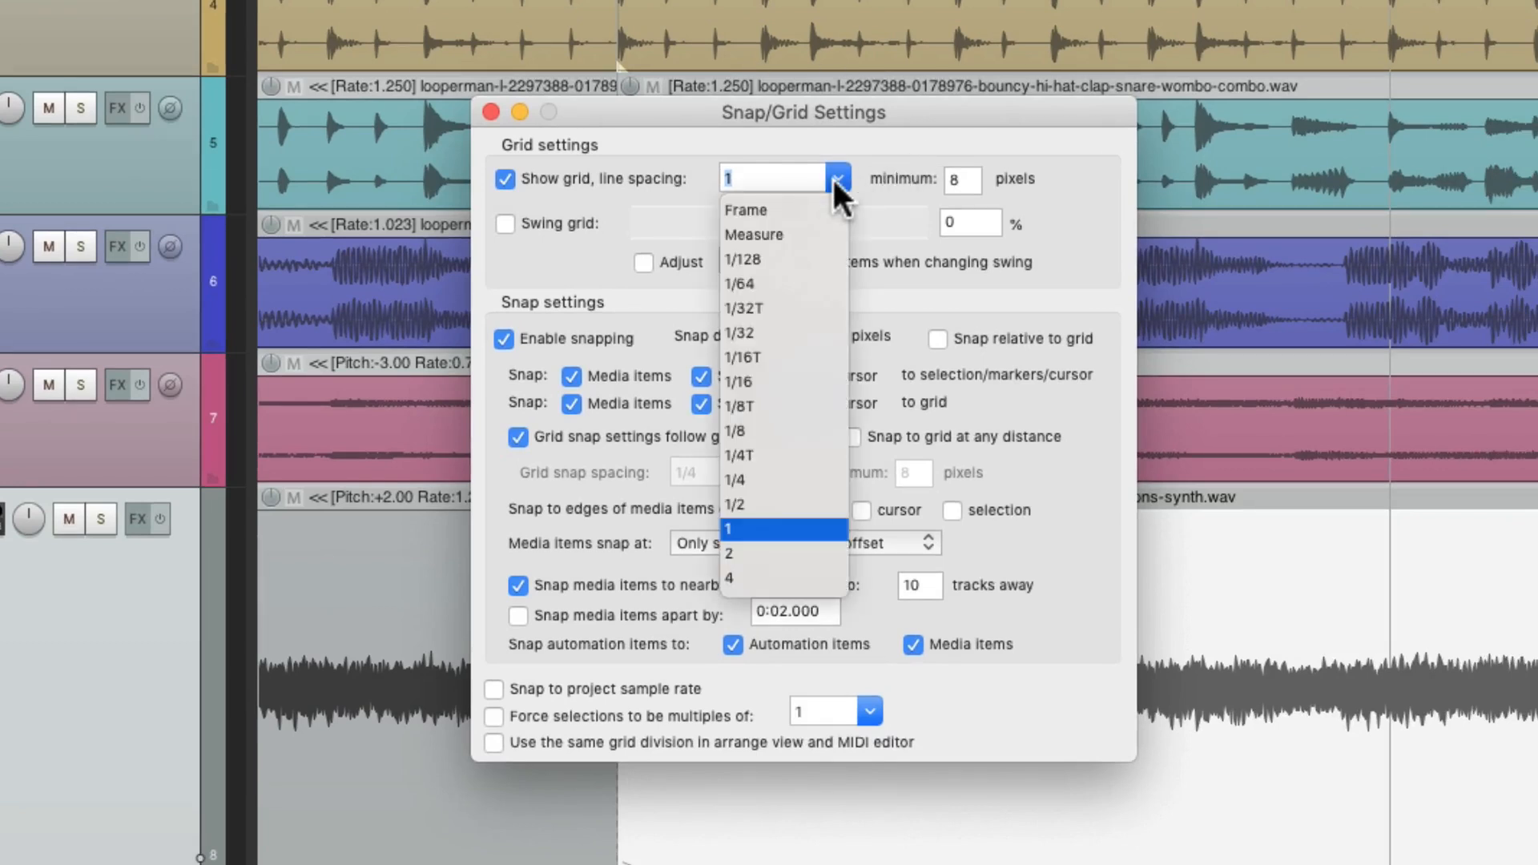
left_click(778, 385)
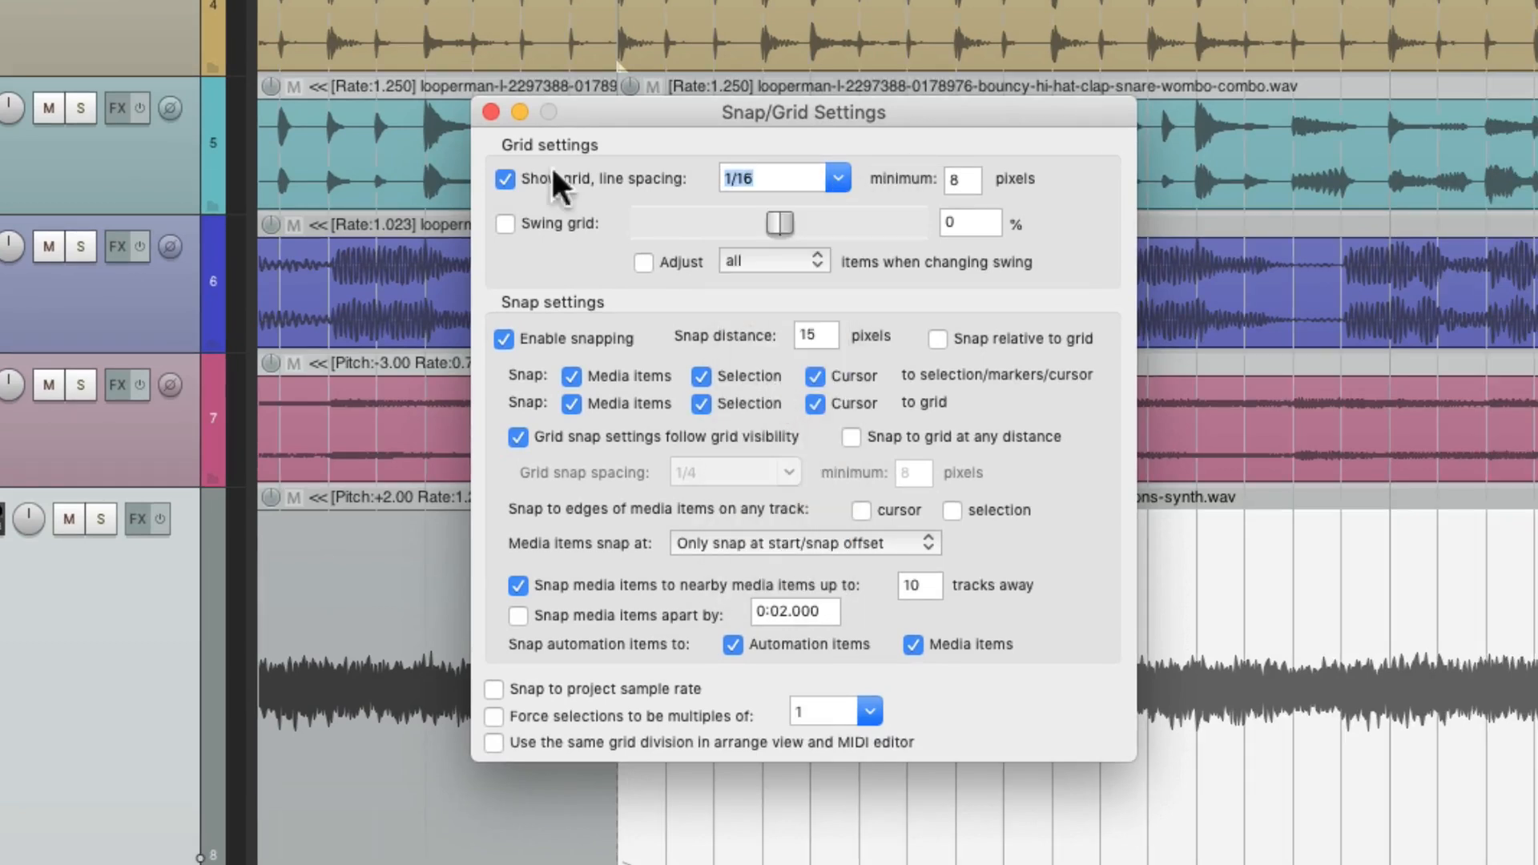
left_click(490, 111)
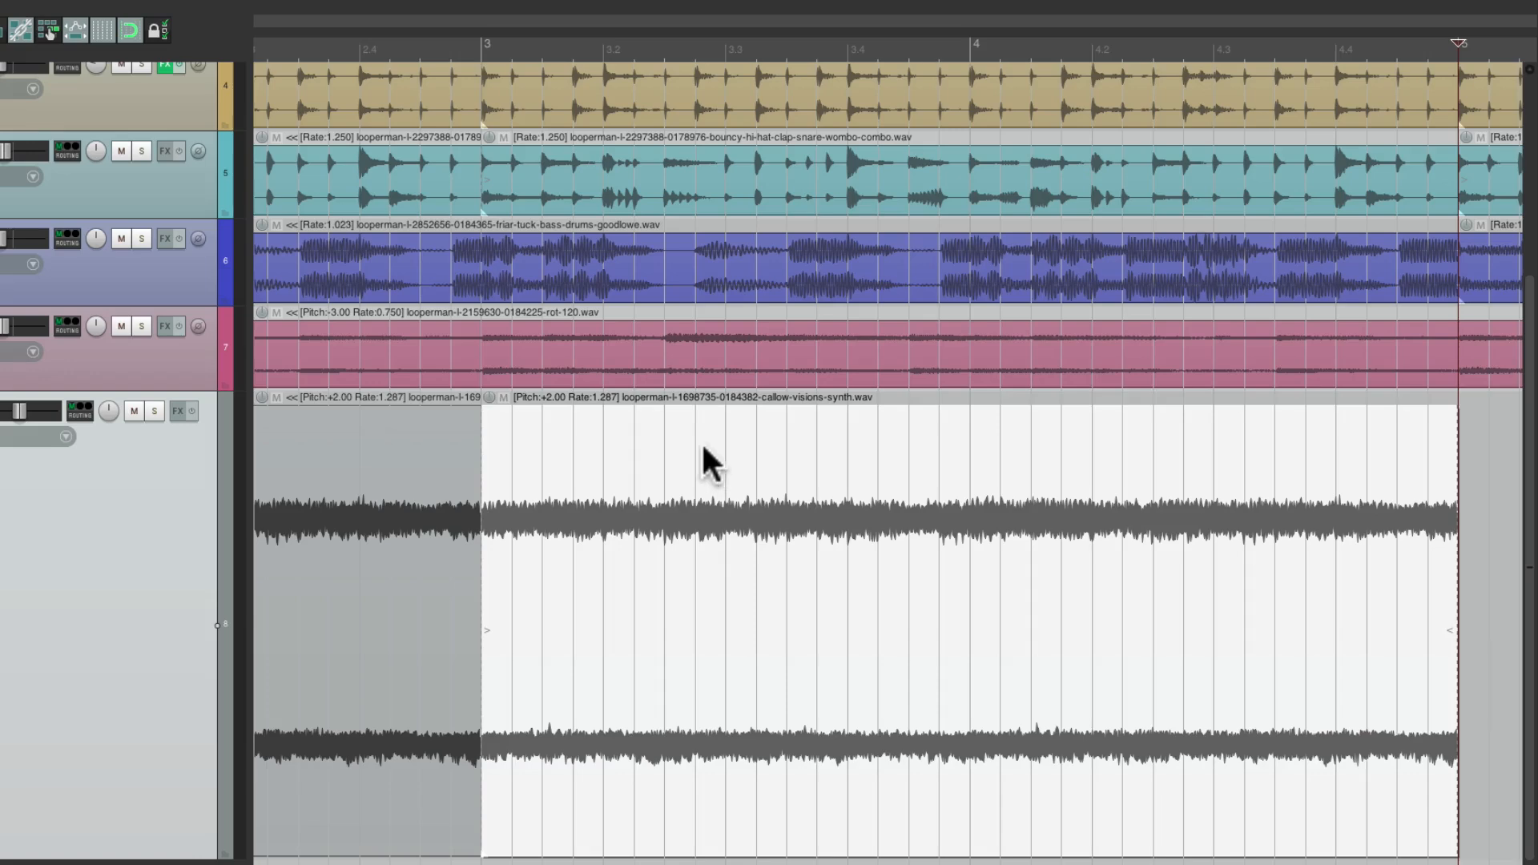
Find the action "Item: Split items at timeline grid" by filtering for "split" and run it on the second callow-visions-synth item
left_click(404, 447)
left_click(649, 453)
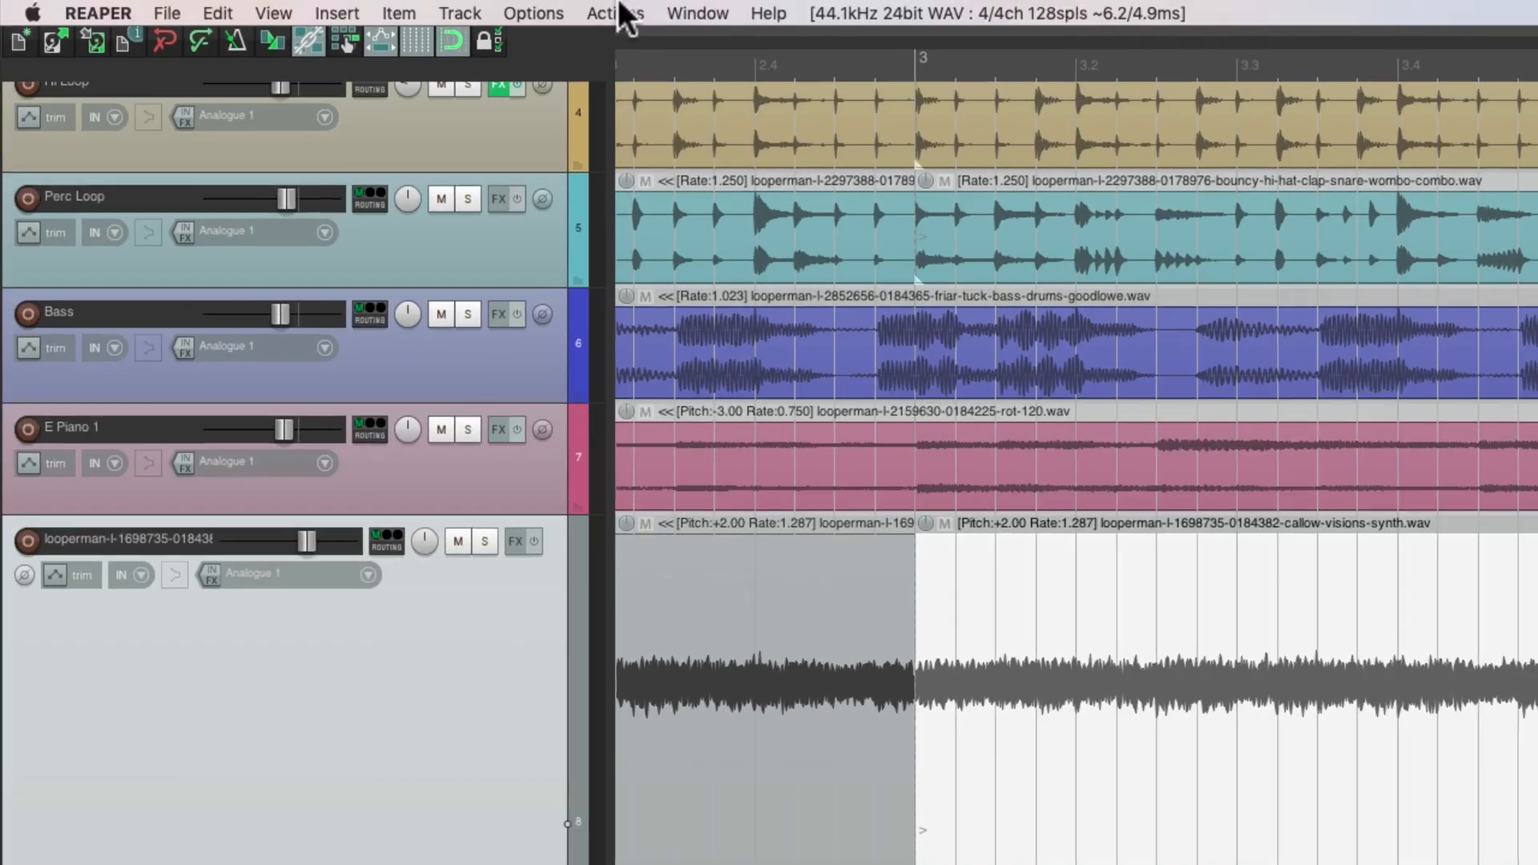
left_click(254, 9)
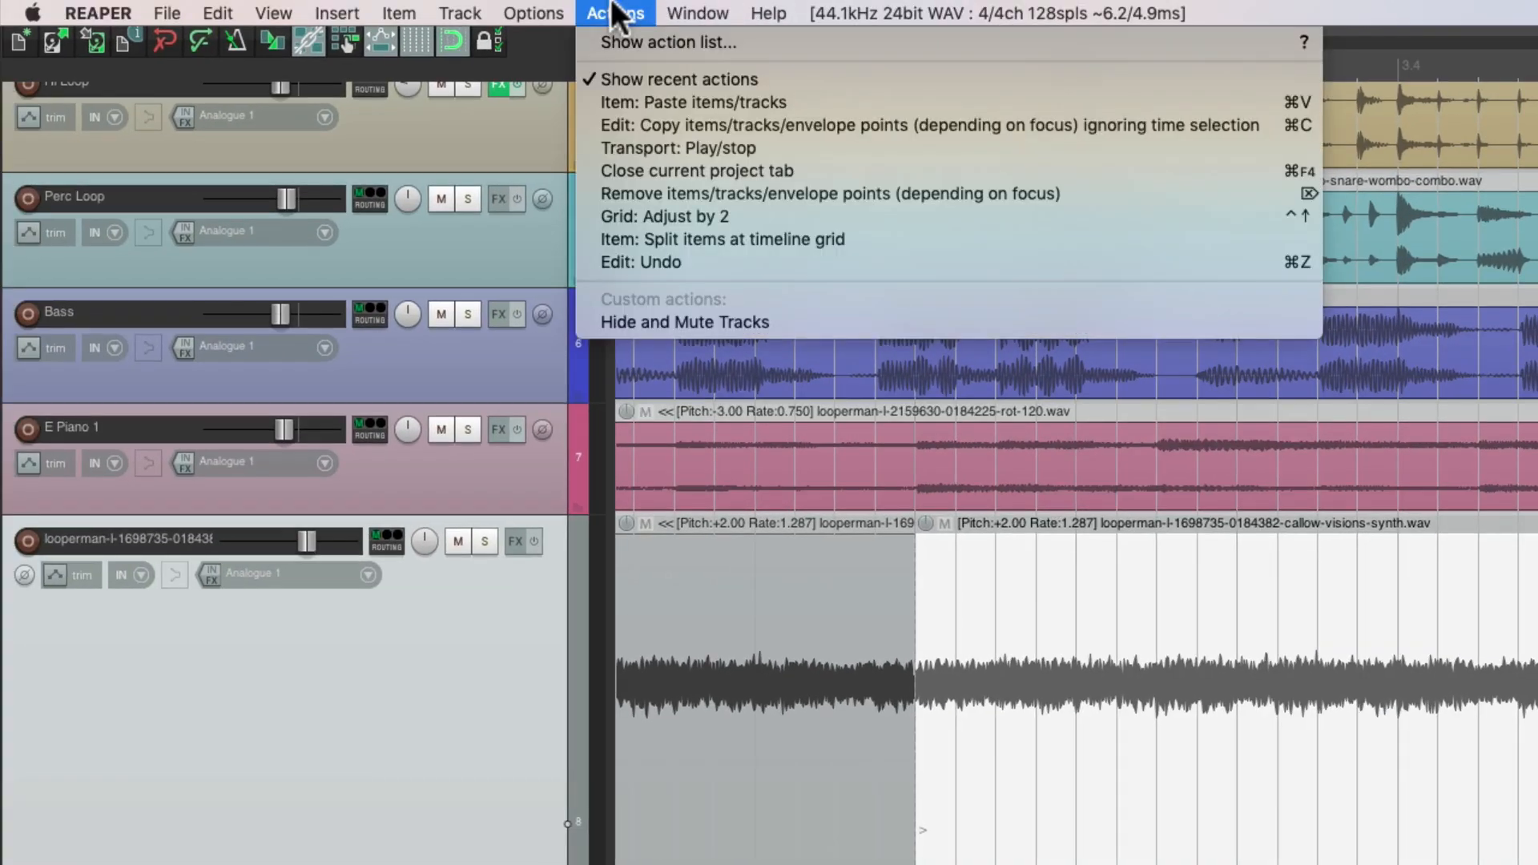
left_click(593, 44)
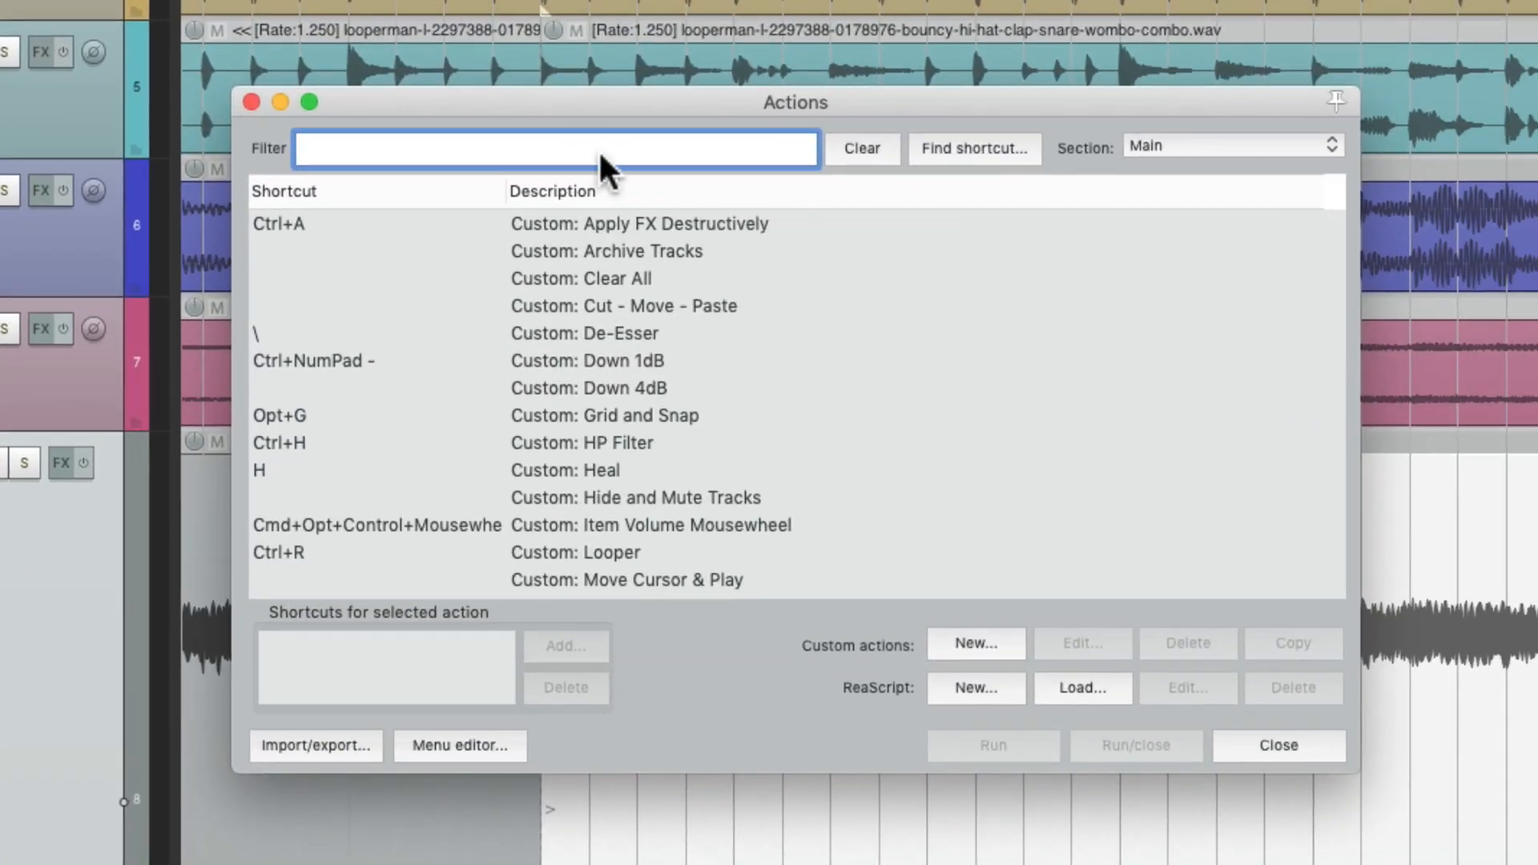
type("split")
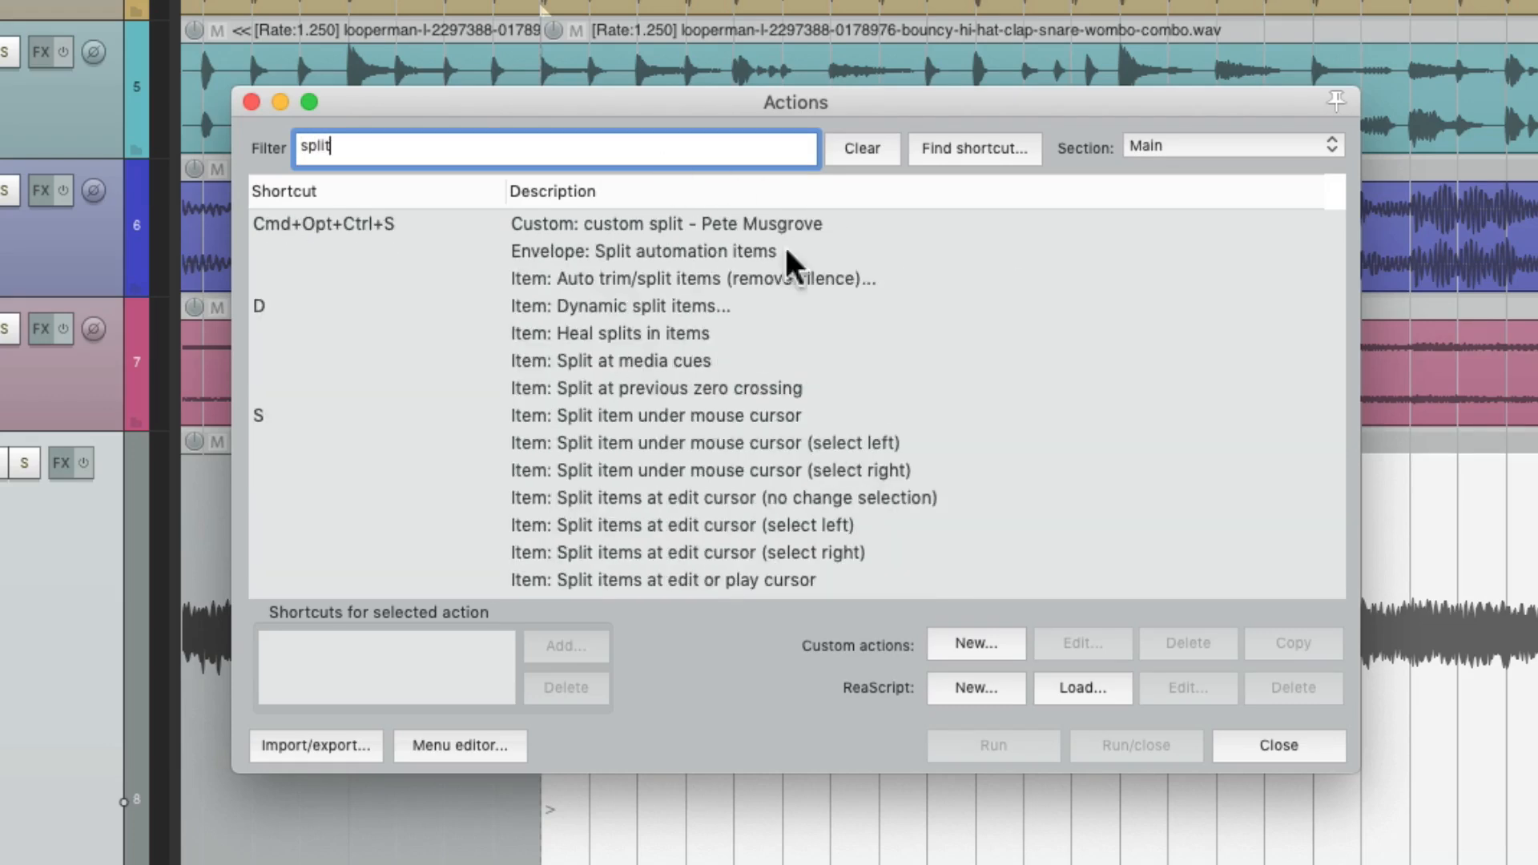
scroll(755, 344, "down", 4)
scroll(753, 343, "up", 1)
left_click(825, 477)
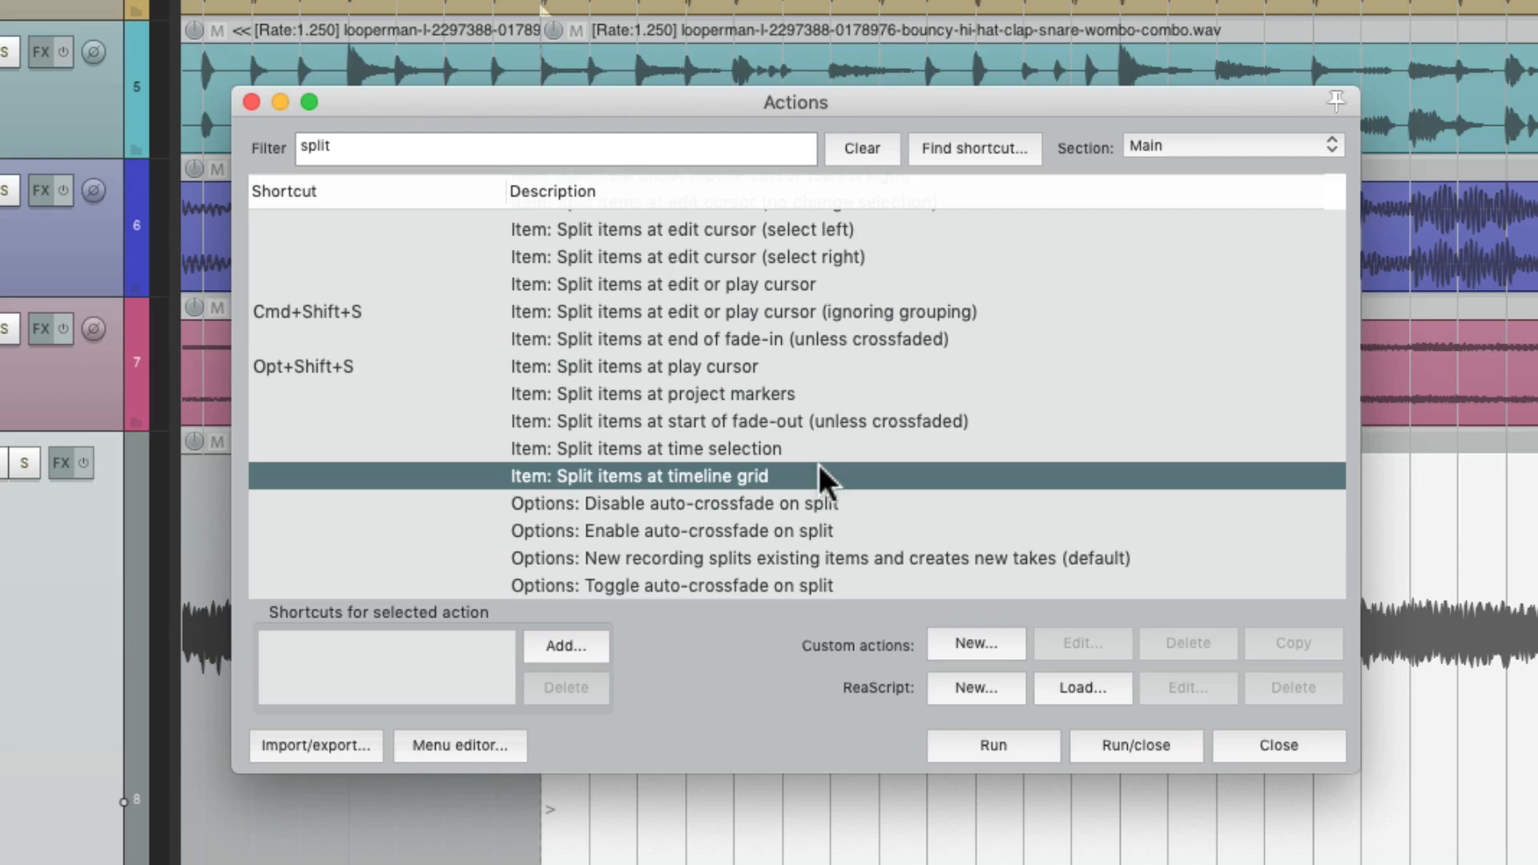
left_click(1006, 746)
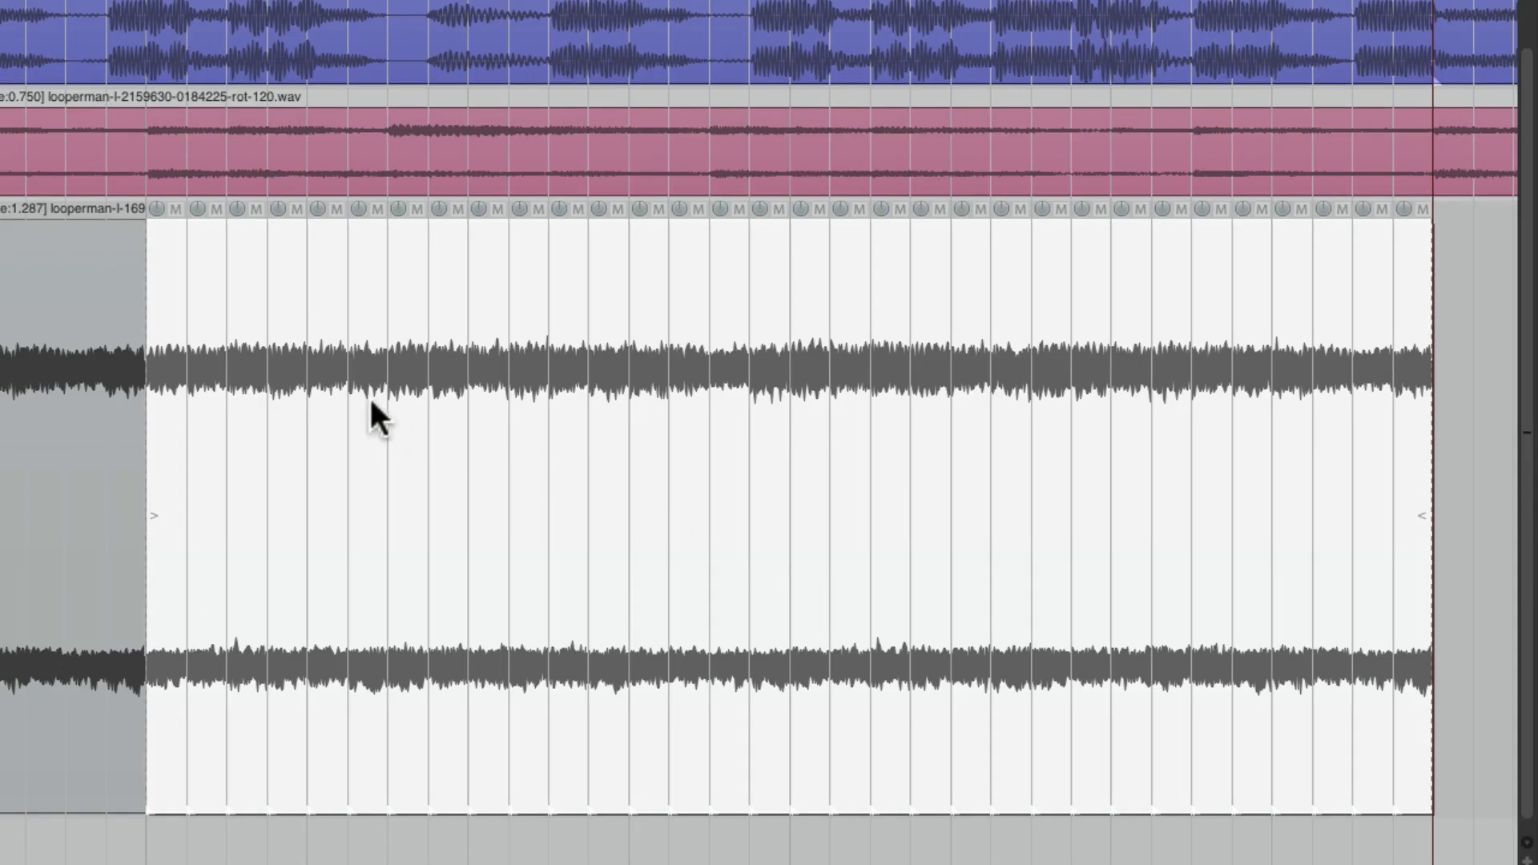
Delete every second 1/16 slice of the split synth item, starting with its second slice
left_click(206, 298)
left_click(282, 294, "ctrl")
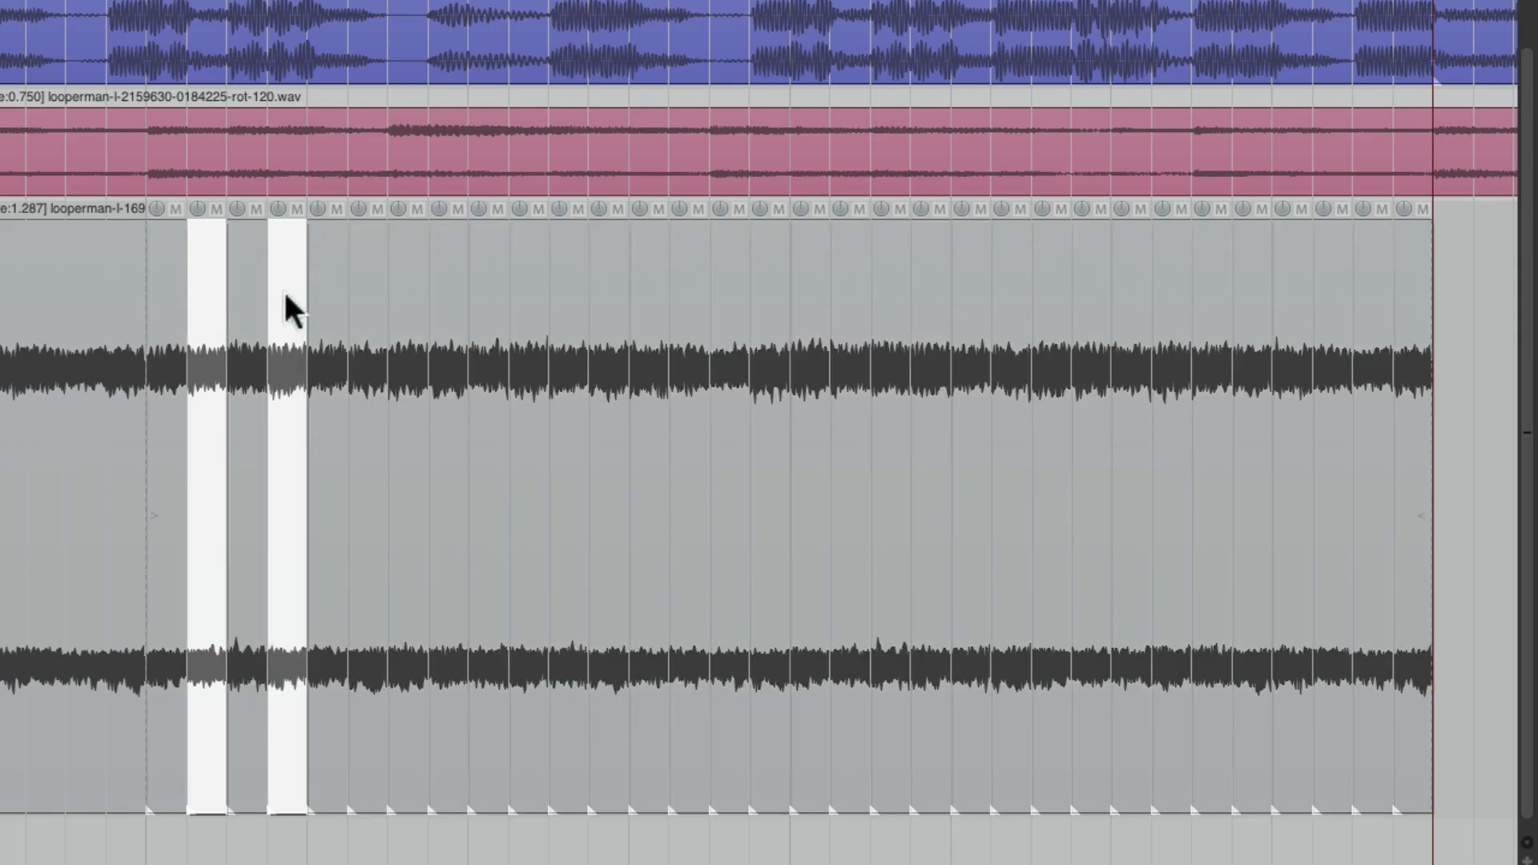
left_click(362, 309, "ctrl")
left_click(448, 308, "ctrl")
left_click(529, 308, "ctrl")
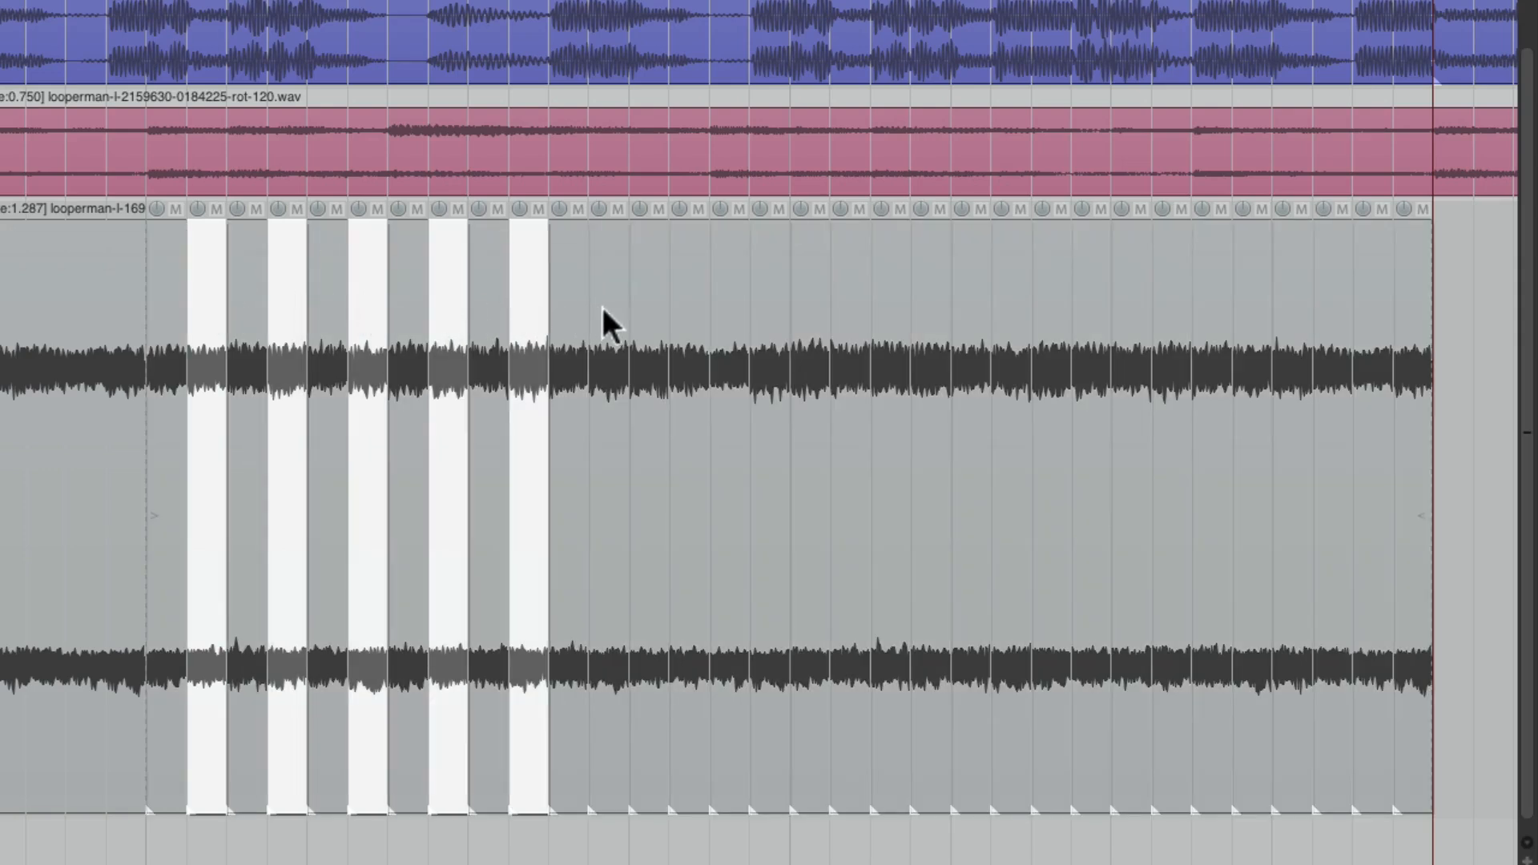
left_click(609, 308, "ctrl")
left_click(689, 309, "ctrl")
left_click(769, 308, "ctrl")
left_click(849, 309, "ctrl")
left_click(930, 308, "ctrl")
left_click(1011, 308, "ctrl")
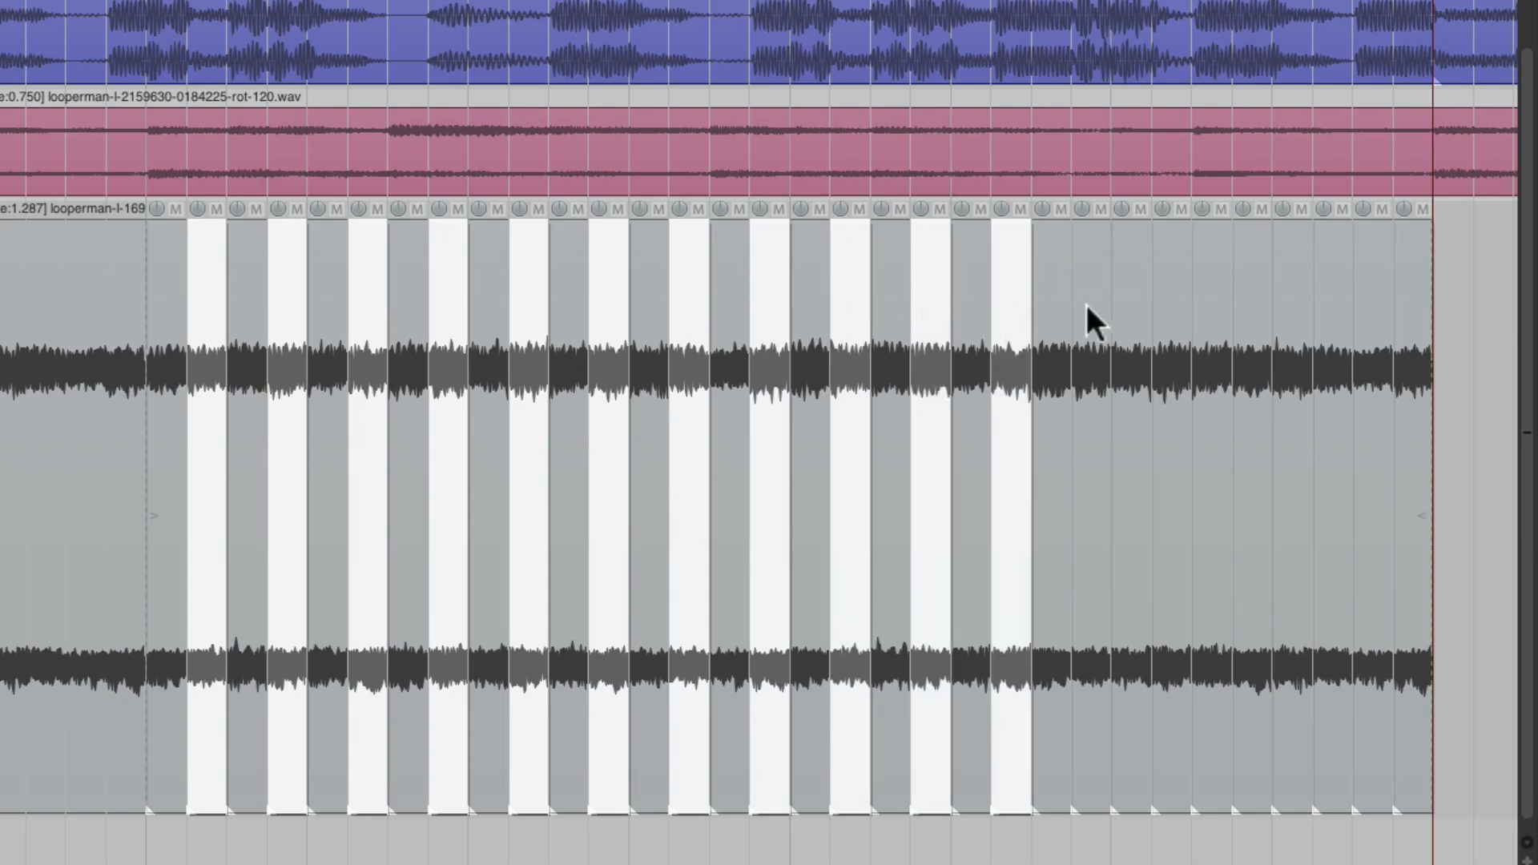
left_click(1091, 308, "ctrl")
left_click(1171, 308, "ctrl")
left_click(1252, 308, "ctrl")
left_click(1332, 308, "ctrl")
left_click(1412, 308, "ctrl")
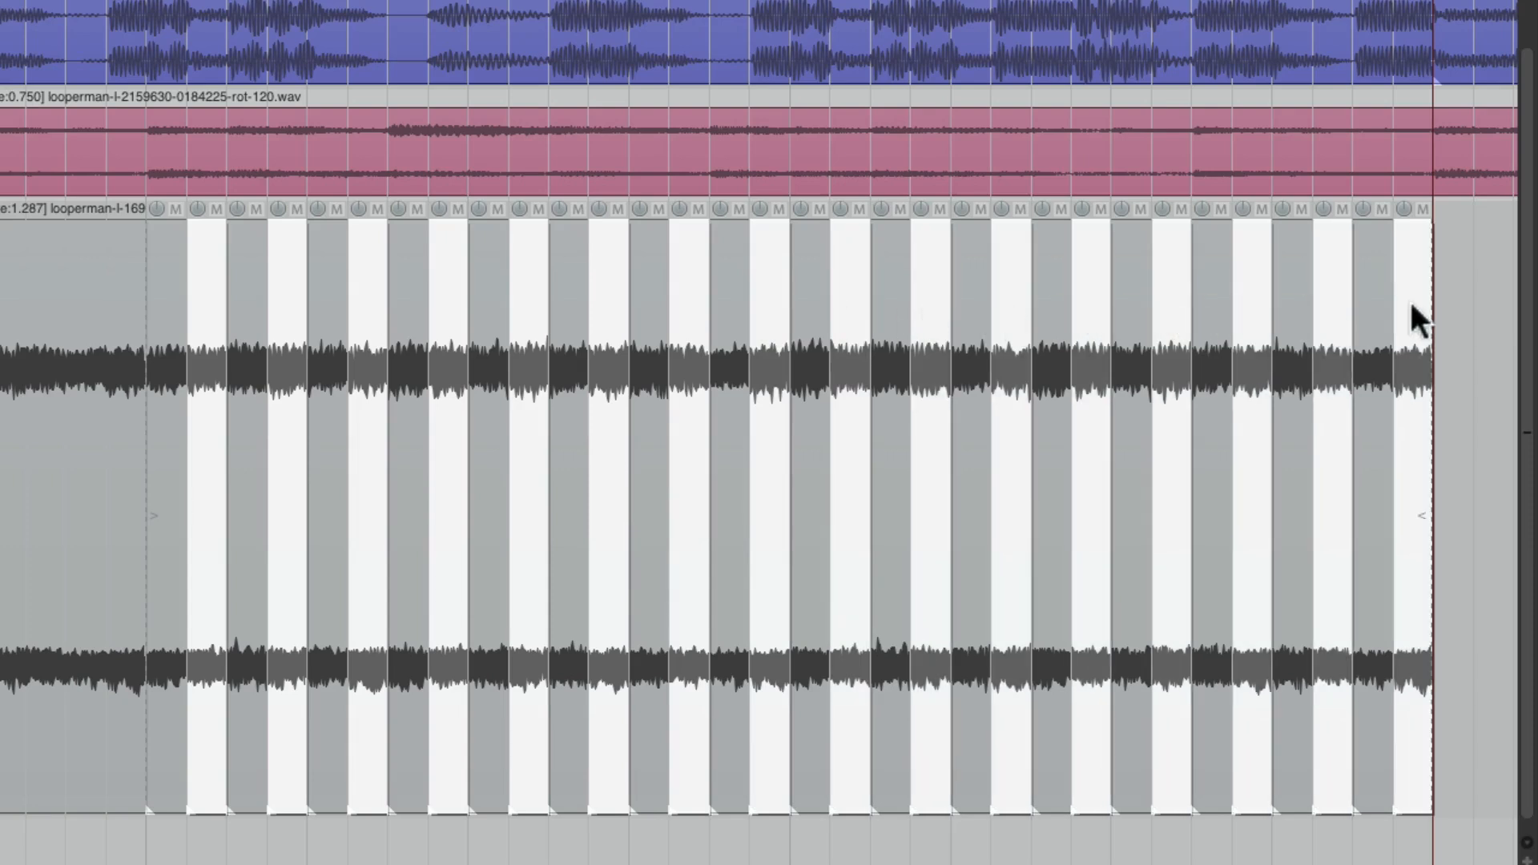
key("Delete")
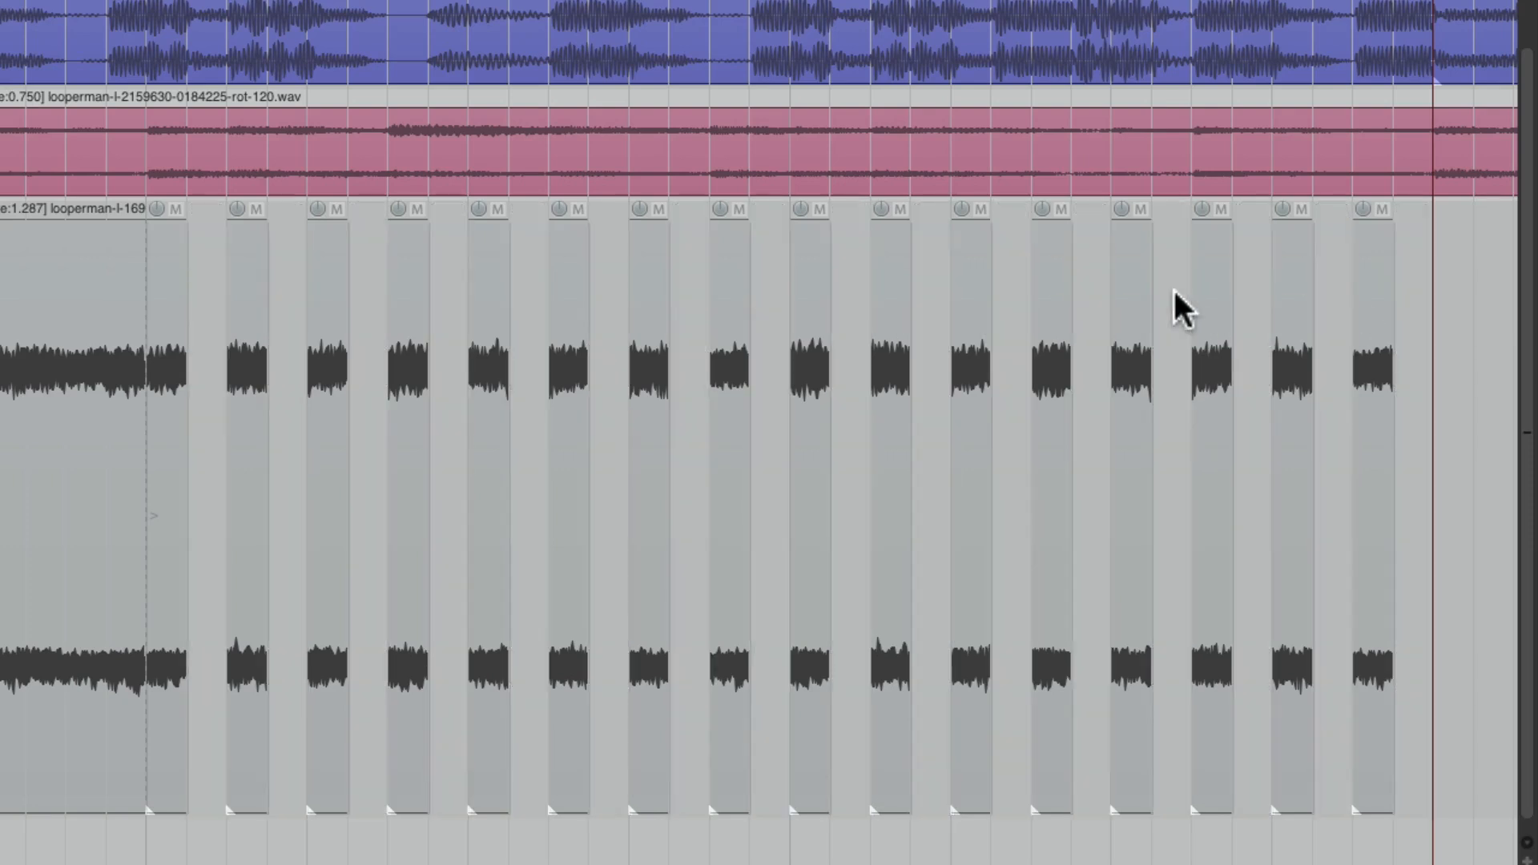
Play the synth track from its start to audition the loop and the chopped section
scroll(368, 412, "down", 4)
scroll(436, 411, "left", 5)
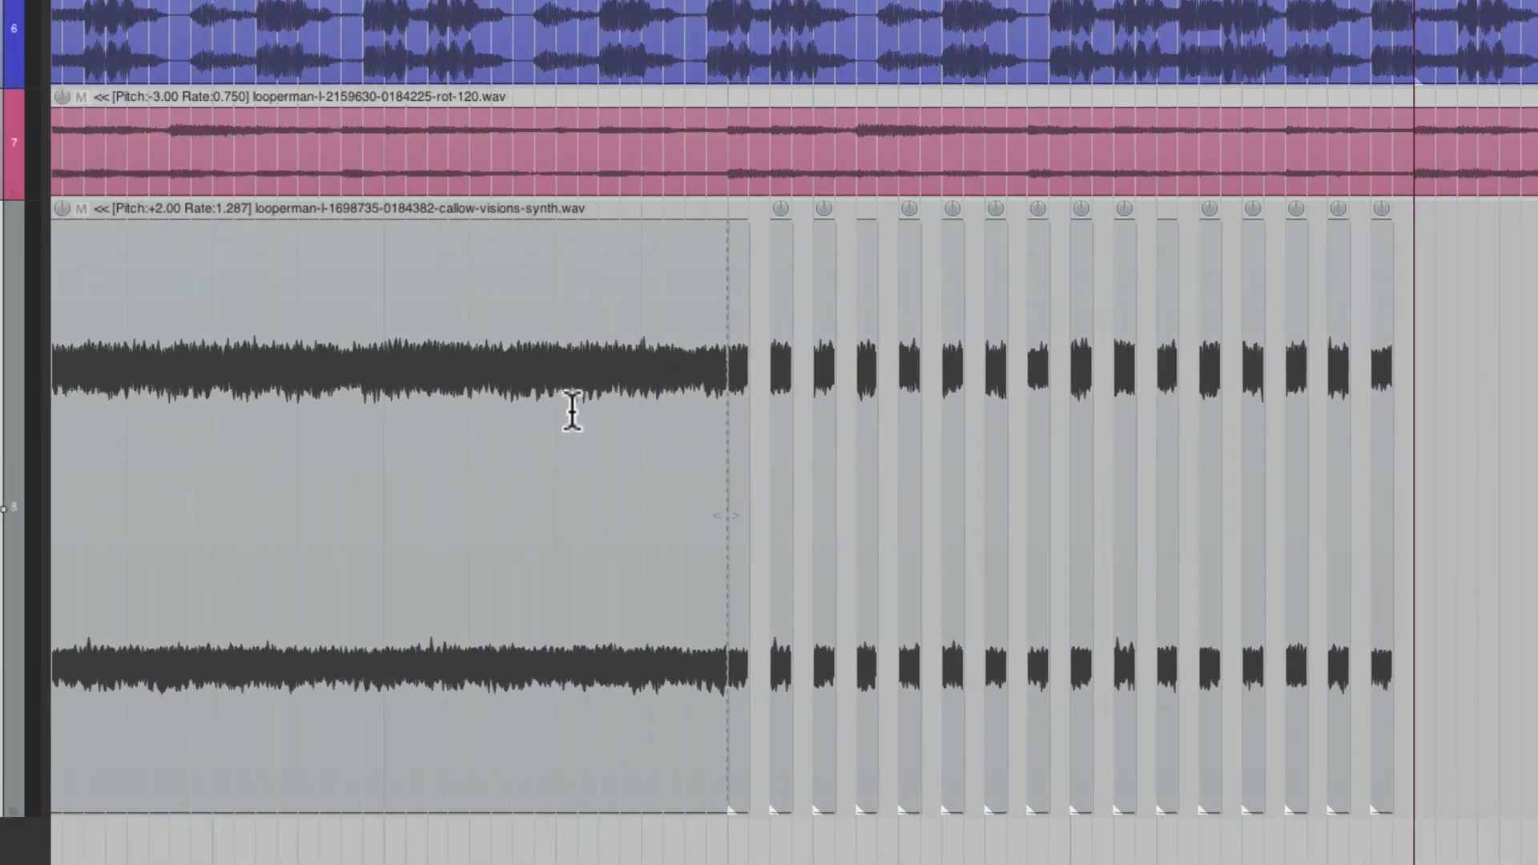
left_click(90, 340)
key("space")
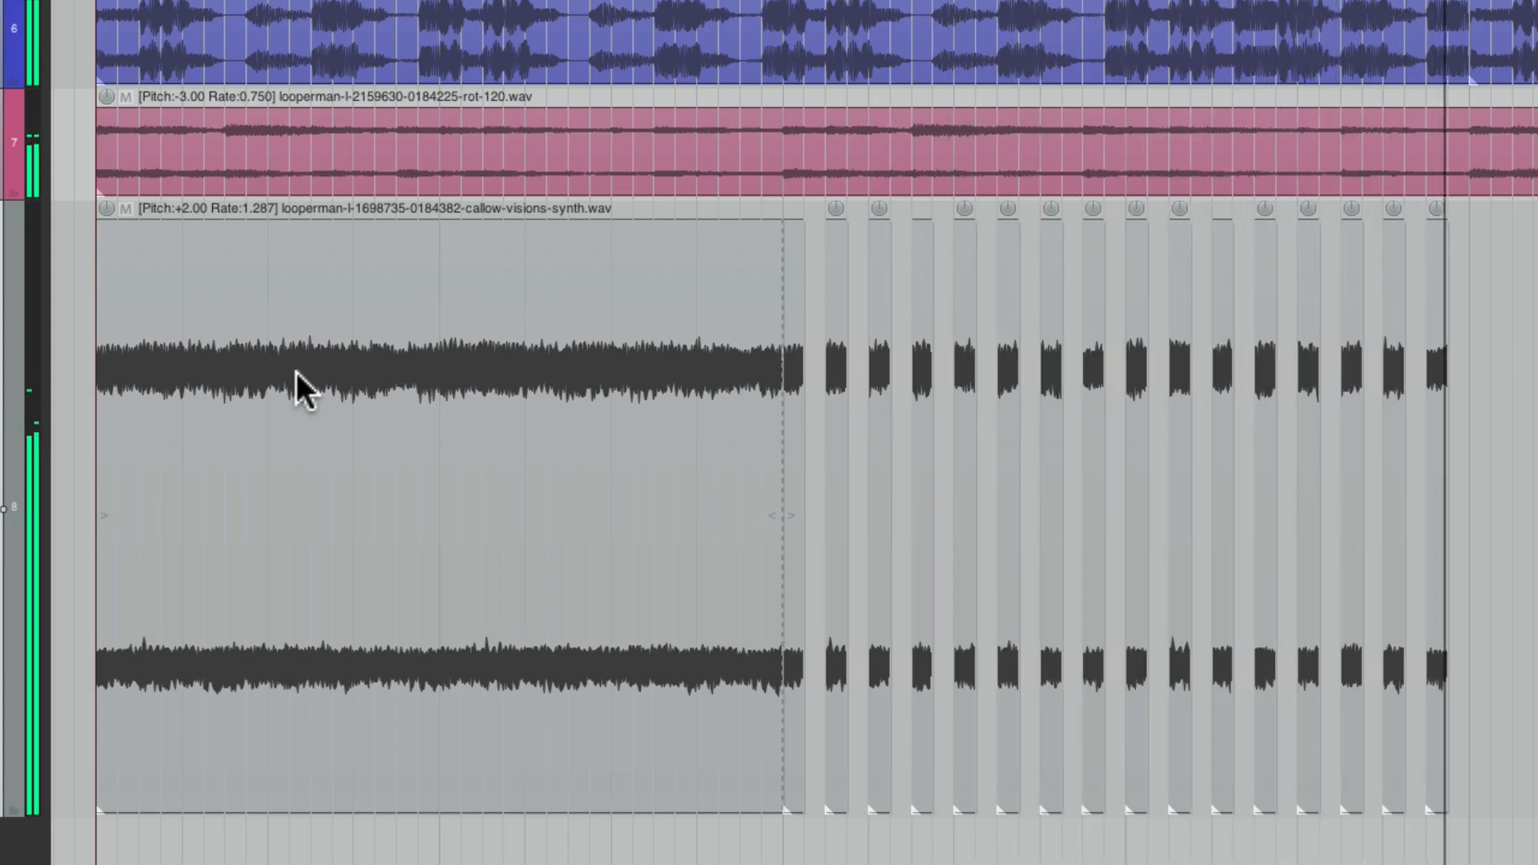
key("space")
Delete the last synth slice and extend the slice before it by one 1/16 grid division
scroll(1008, 430, "right", 4)
scroll(1026, 431, "up", 5)
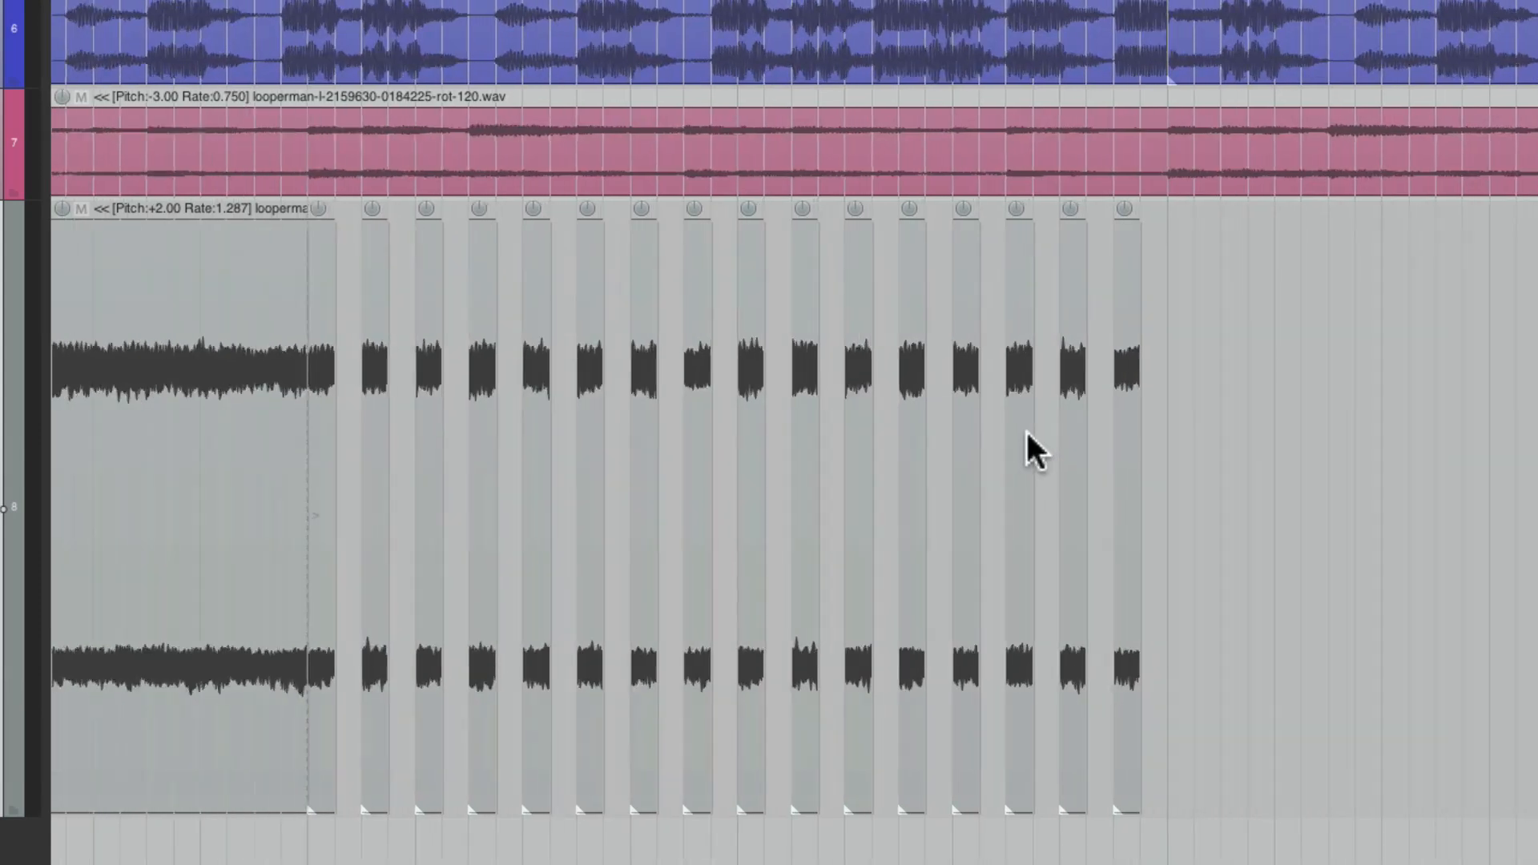
scroll(879, 399, "right", 4)
left_click(857, 309)
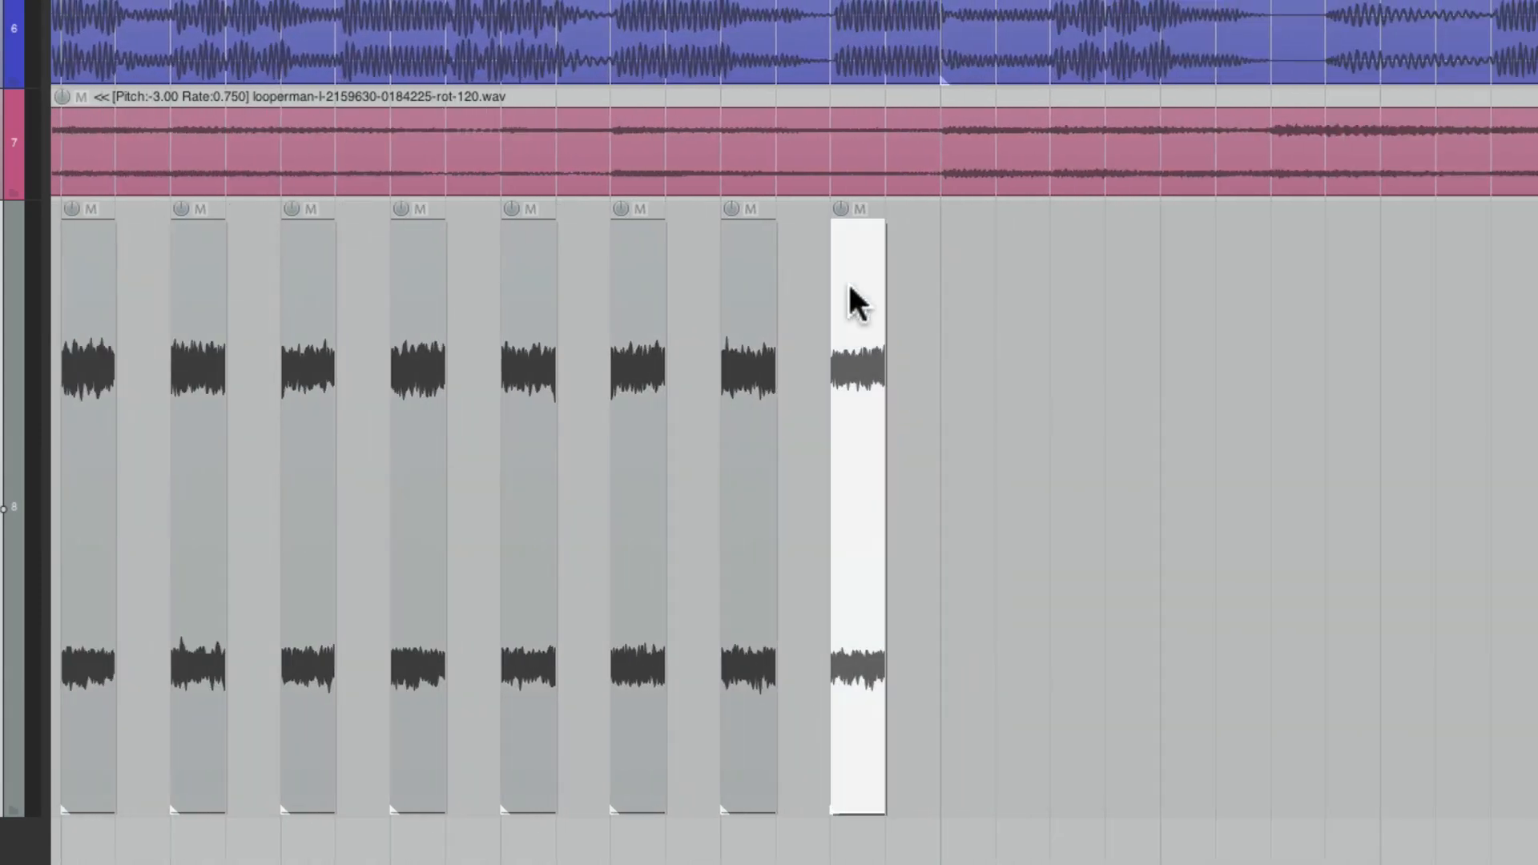
key("Delete")
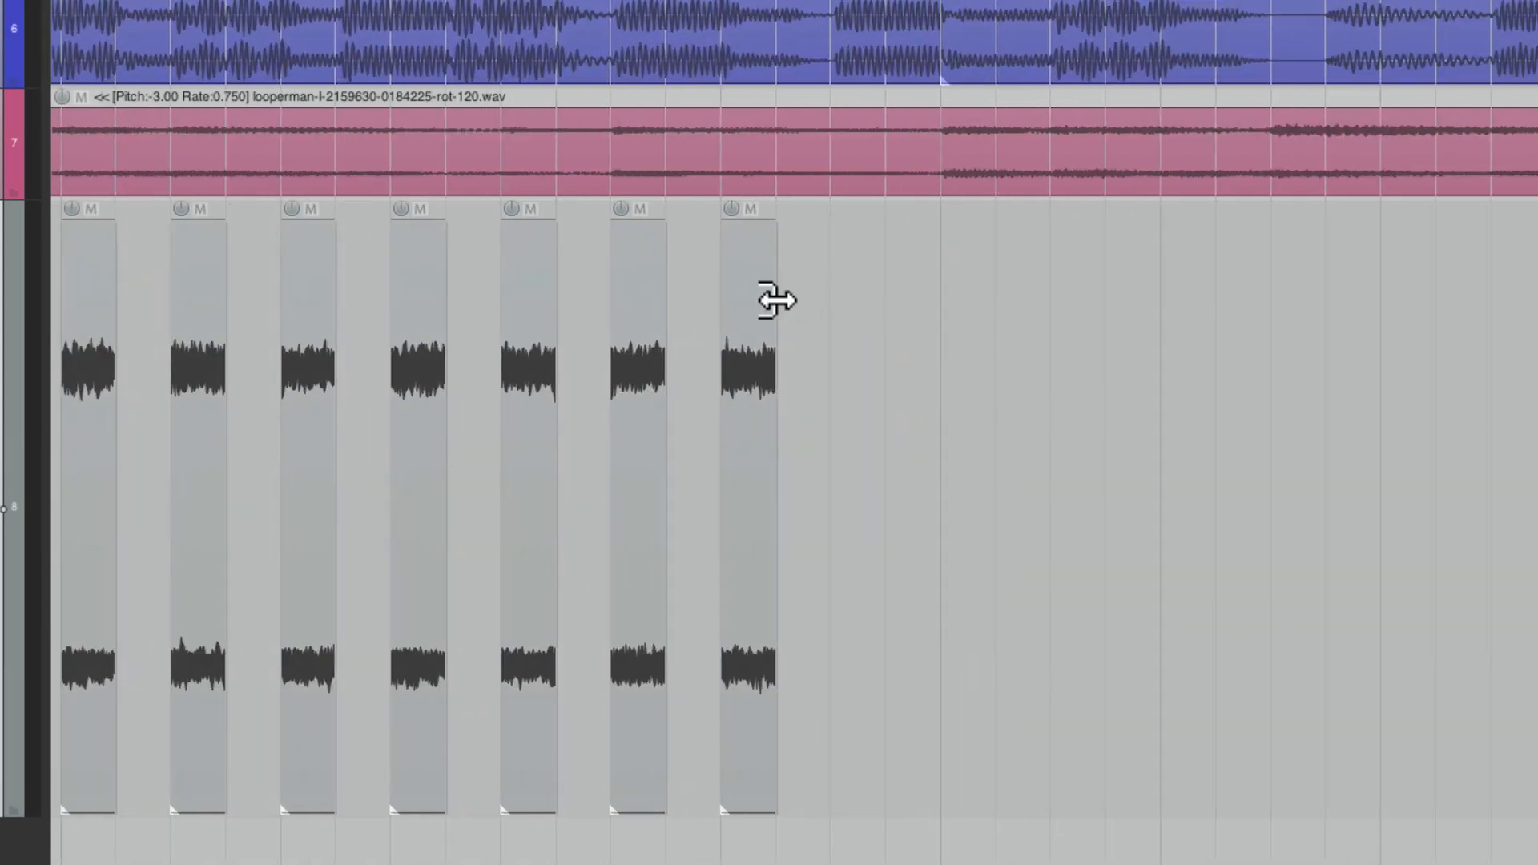
left_click_drag(776, 299, 828, 302)
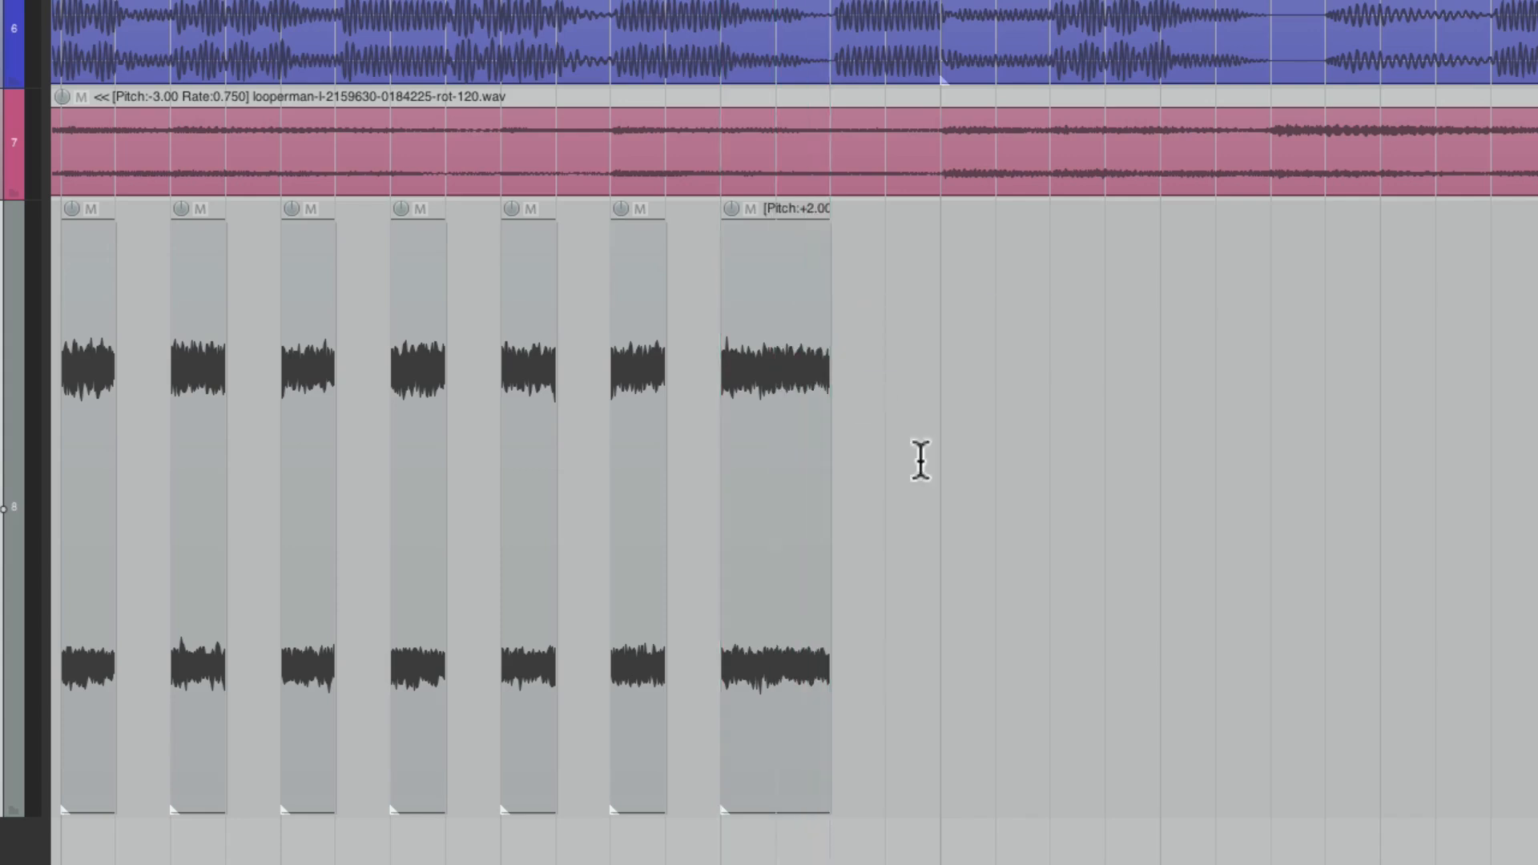
Audition the chopped synth section with its lengthened last slice
scroll(937, 473, "down", 4)
key("space")
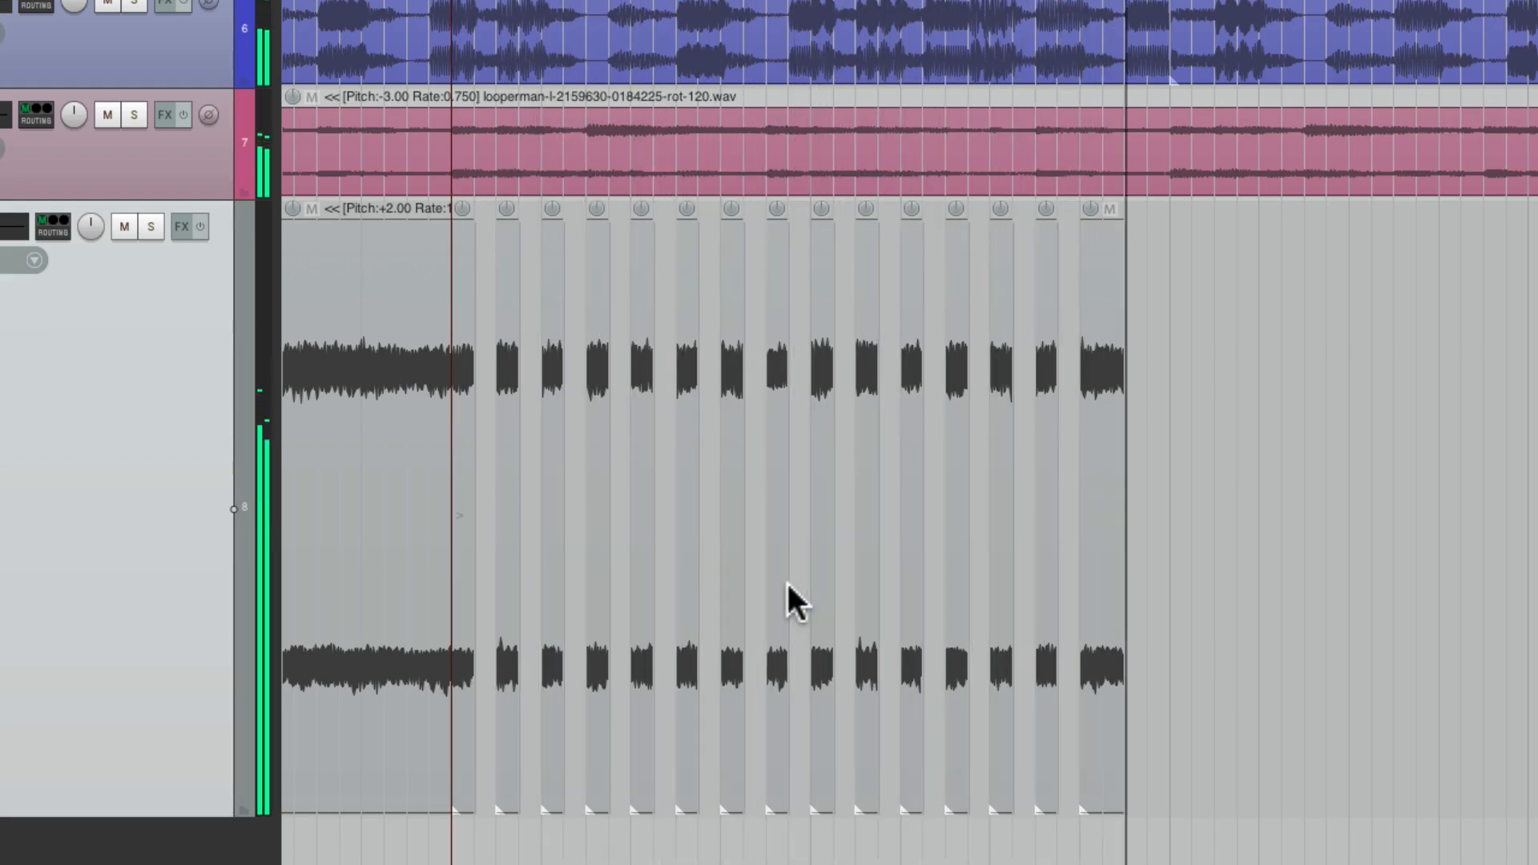
key("space")
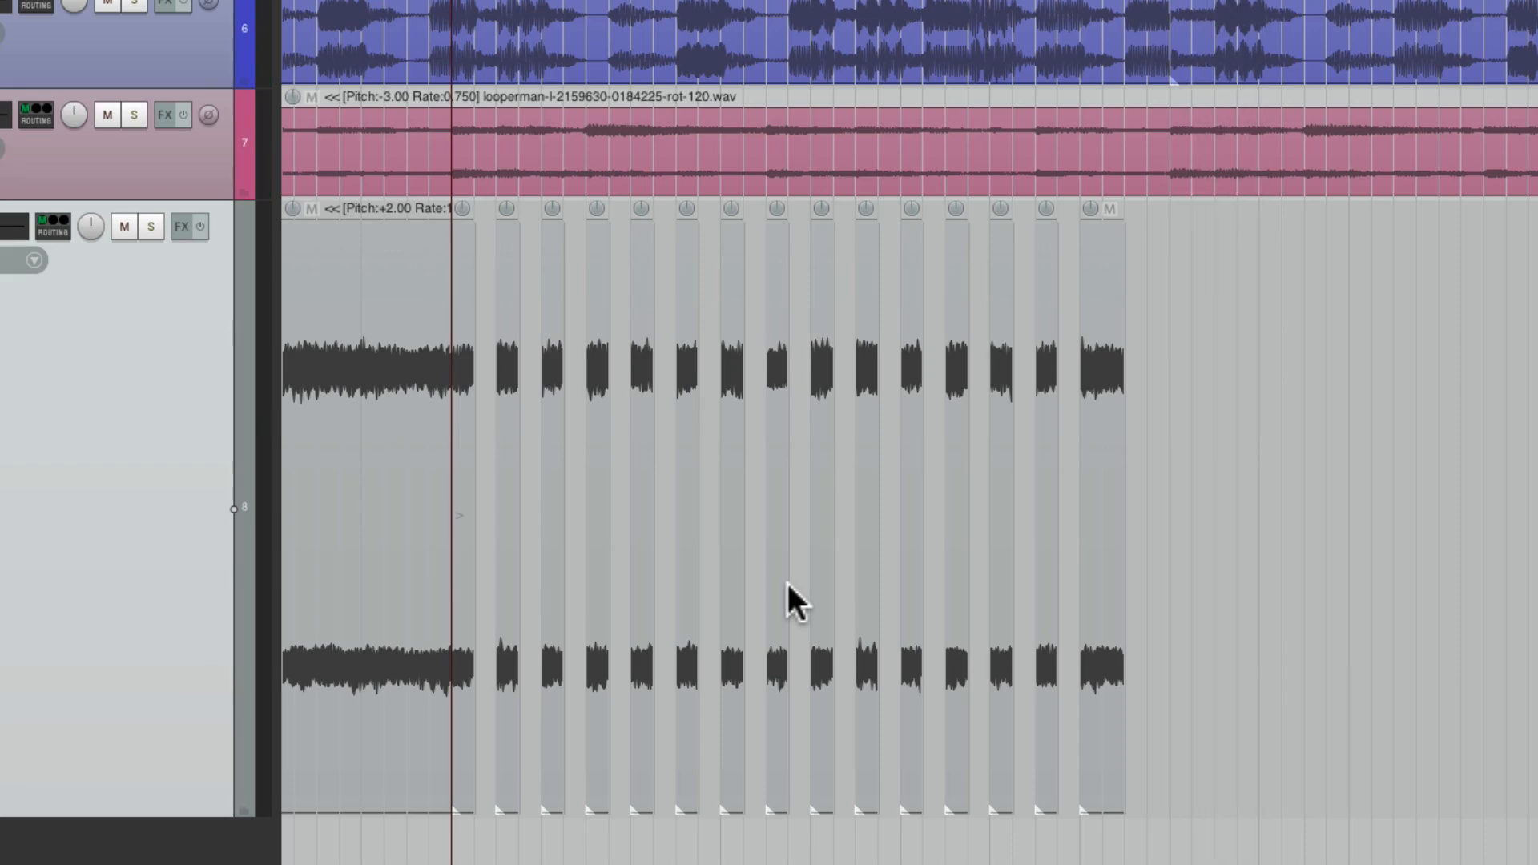
Select all items on the synth track and duplicate the pattern twice, at bars 5 and 9
scroll(787, 583, "down", 4)
scroll(787, 583, "left", 3)
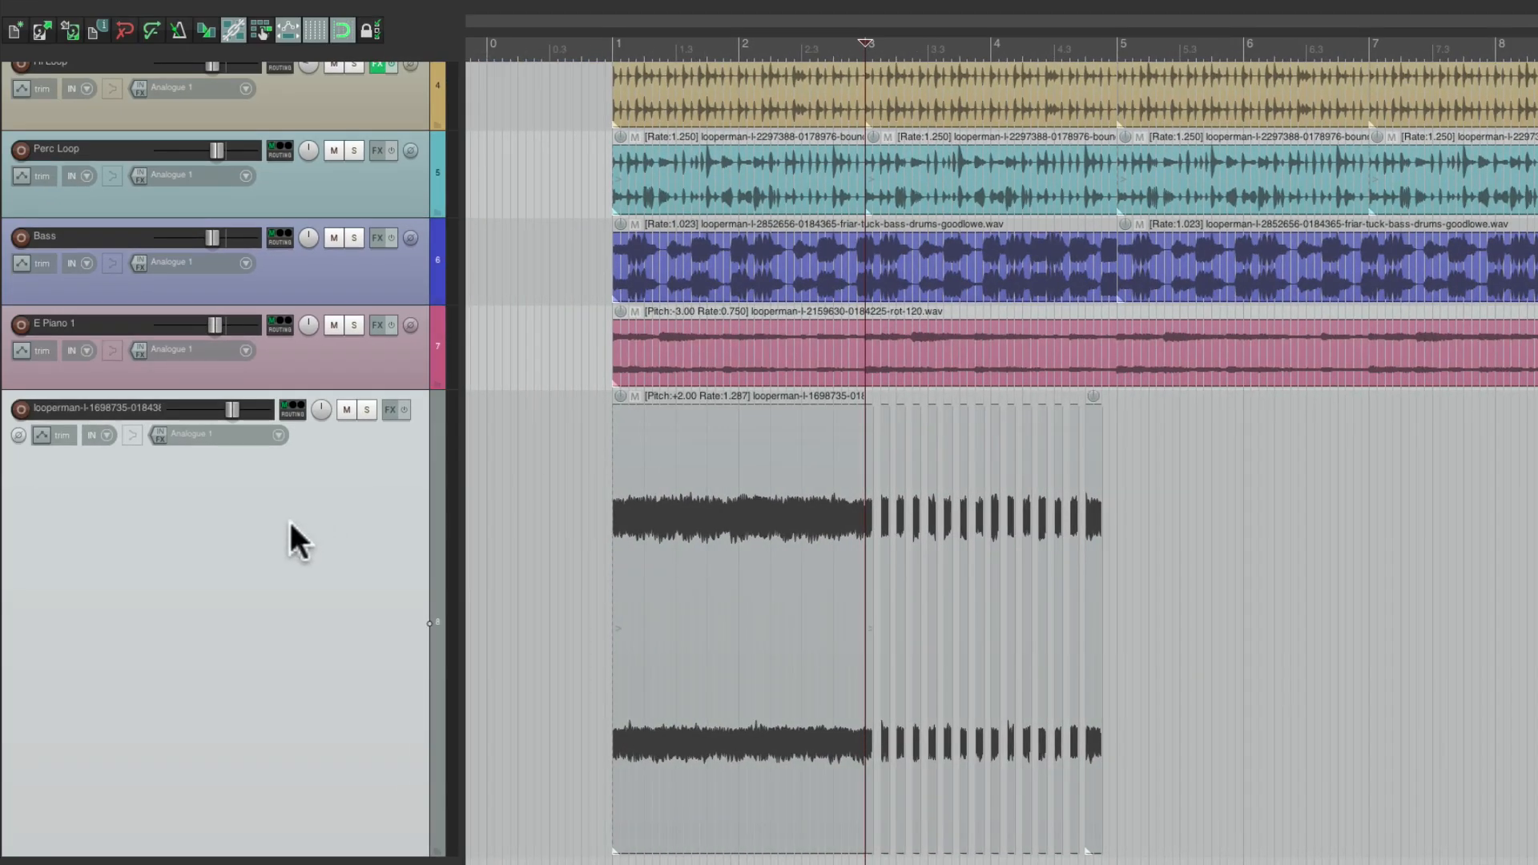
double_click(290, 523)
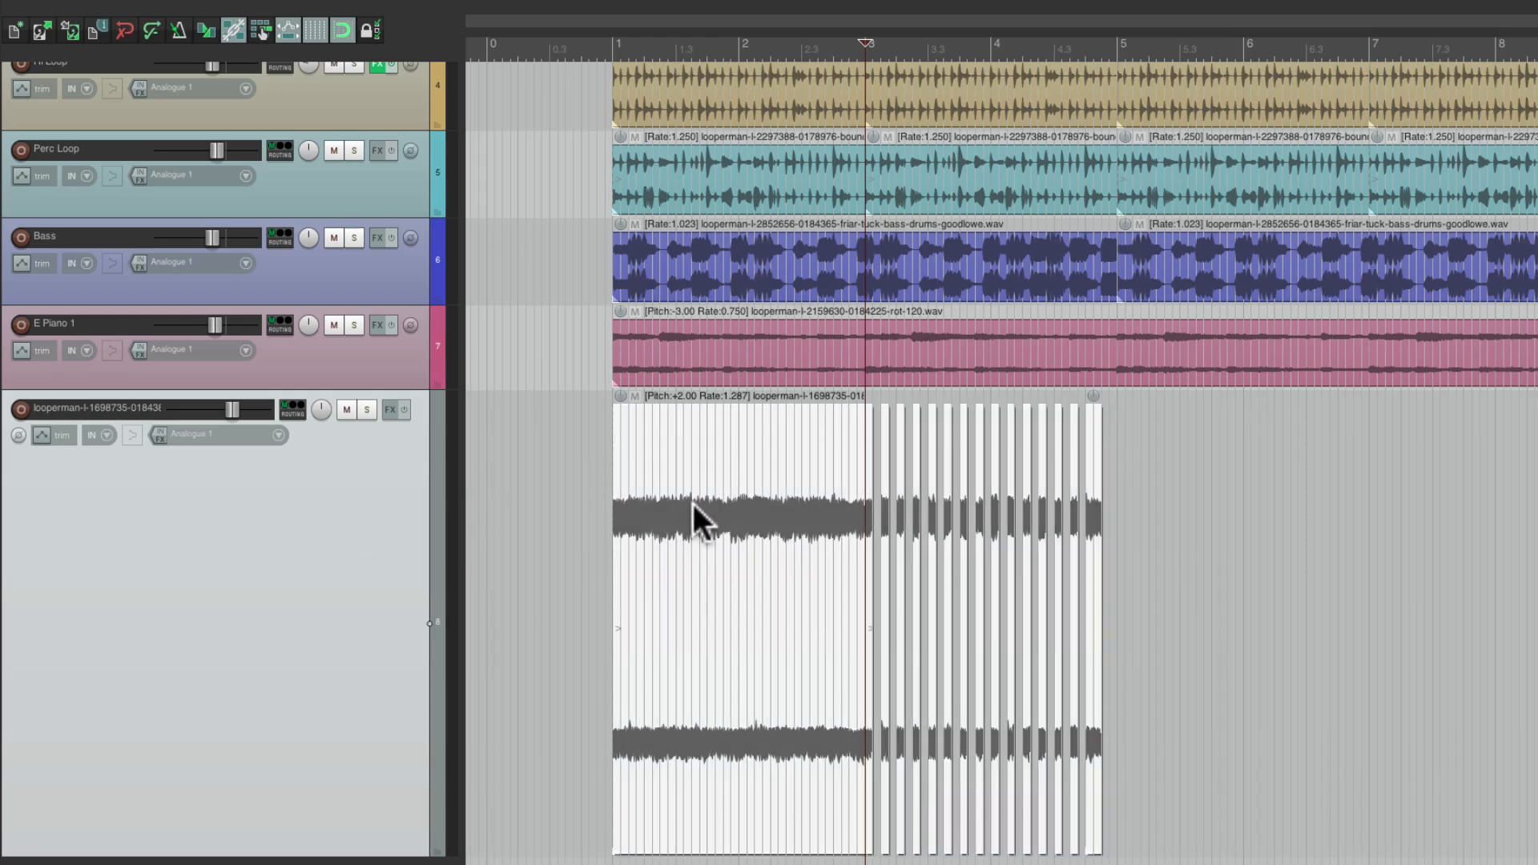
scroll(1184, 650, "up", 5)
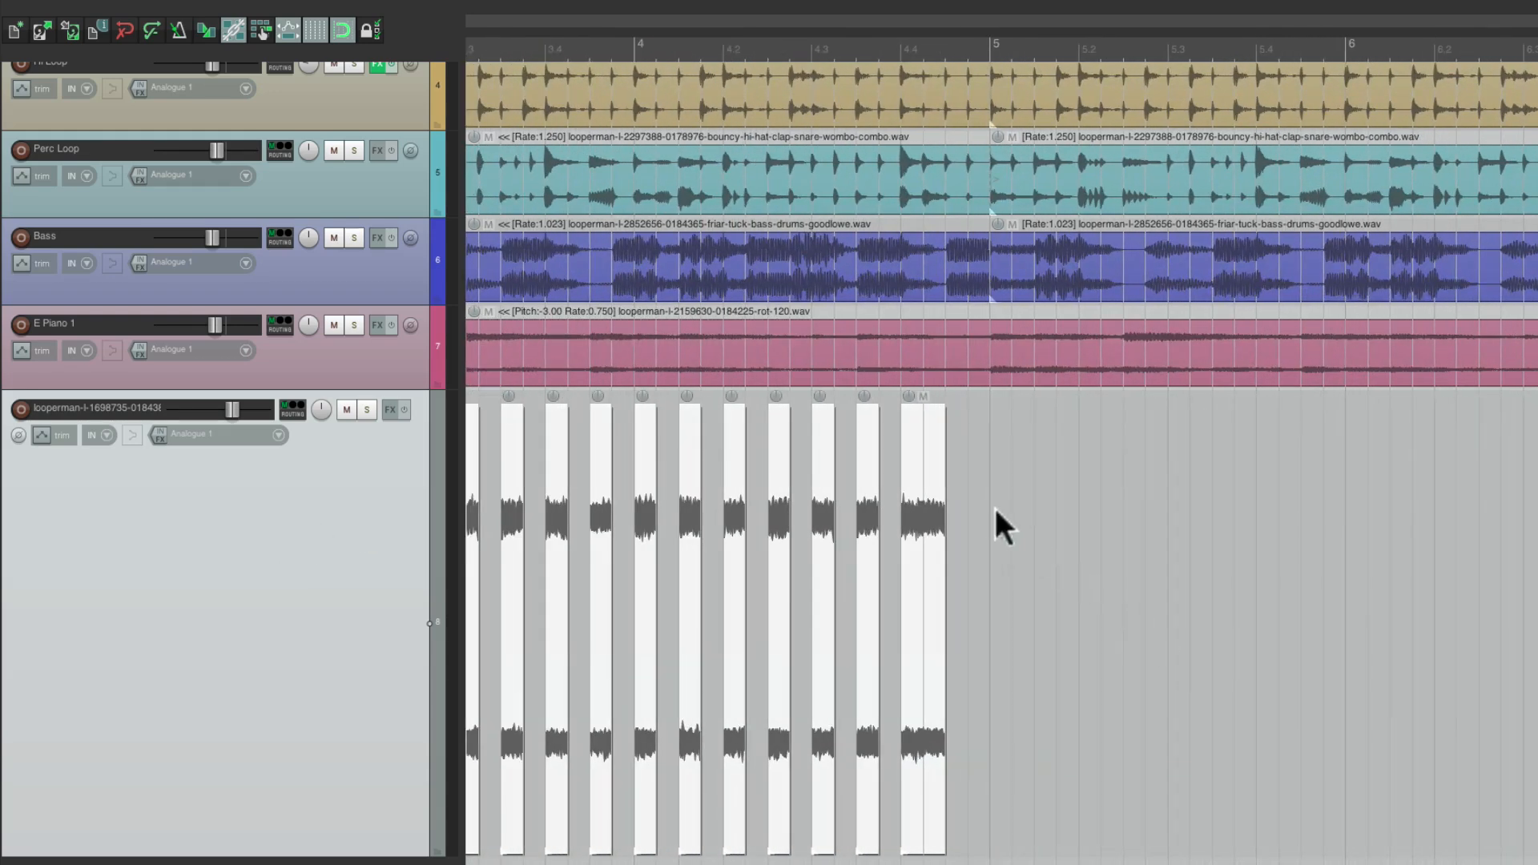
key("ctrl+d")
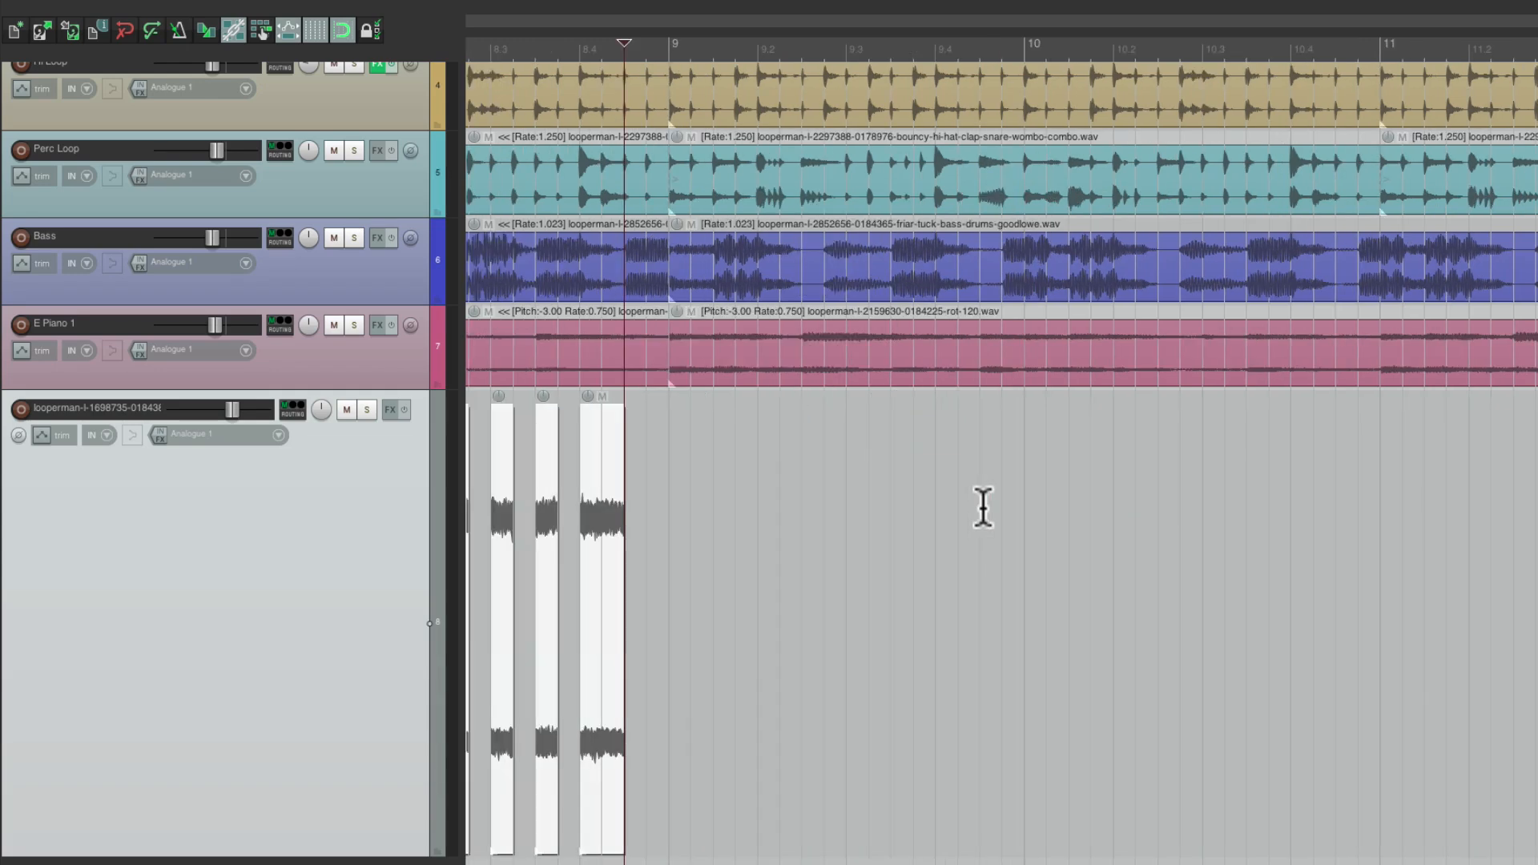
key("ctrl+d")
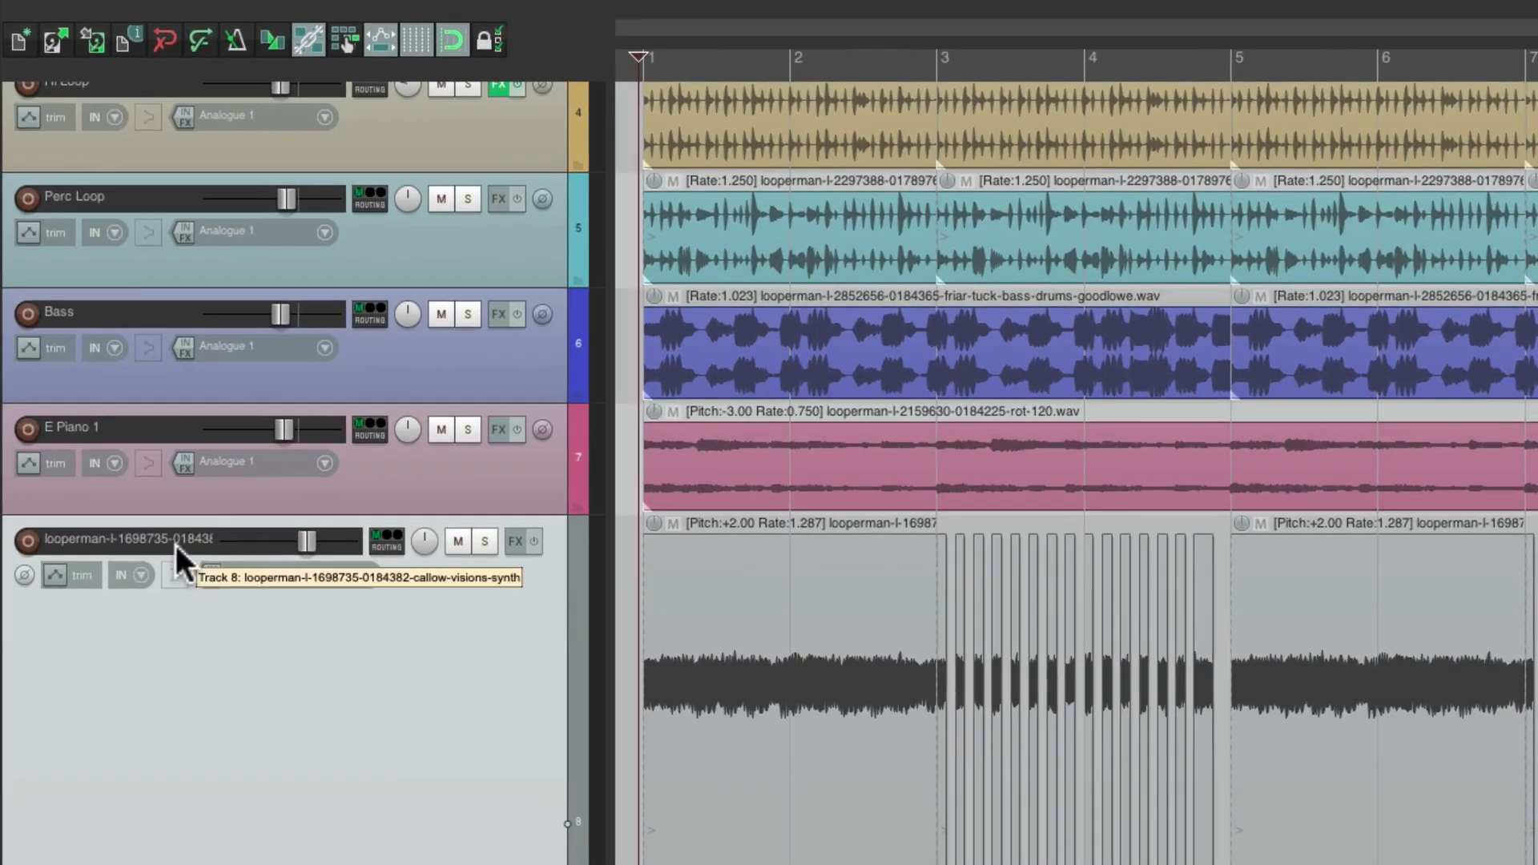
Rename the callow-visions-synth track as Synth 1 and colour it magenta
double_click(132, 410)
type("Synt")
key("Return")
key("shift+c")
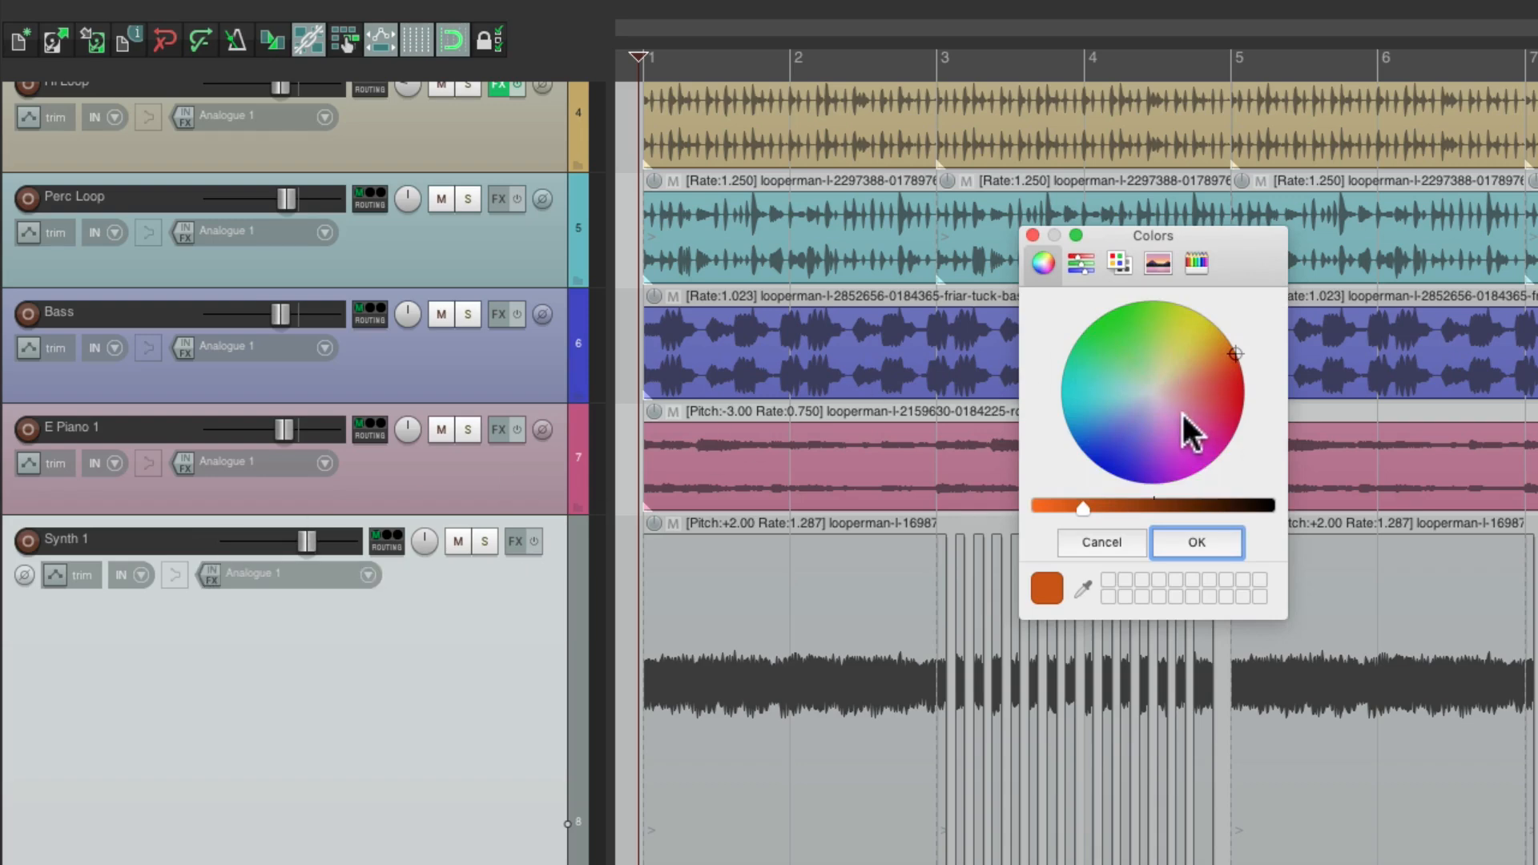
left_click(1199, 430)
left_click(1206, 542)
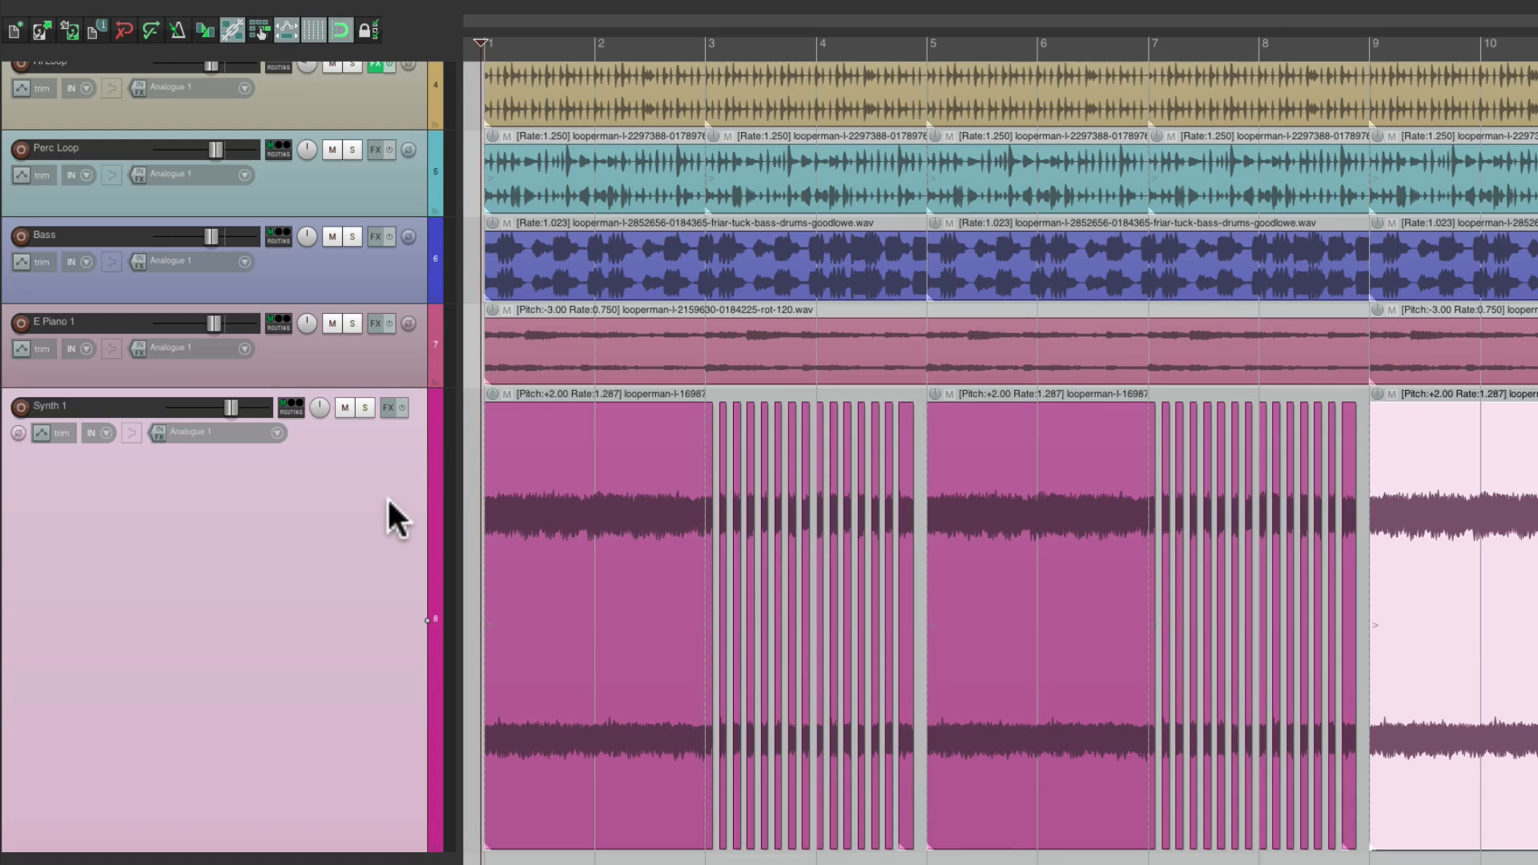
Show the mixer and lower the Synth 1 track's volume to about -4.27 dB during playback
key("super+m")
key("space")
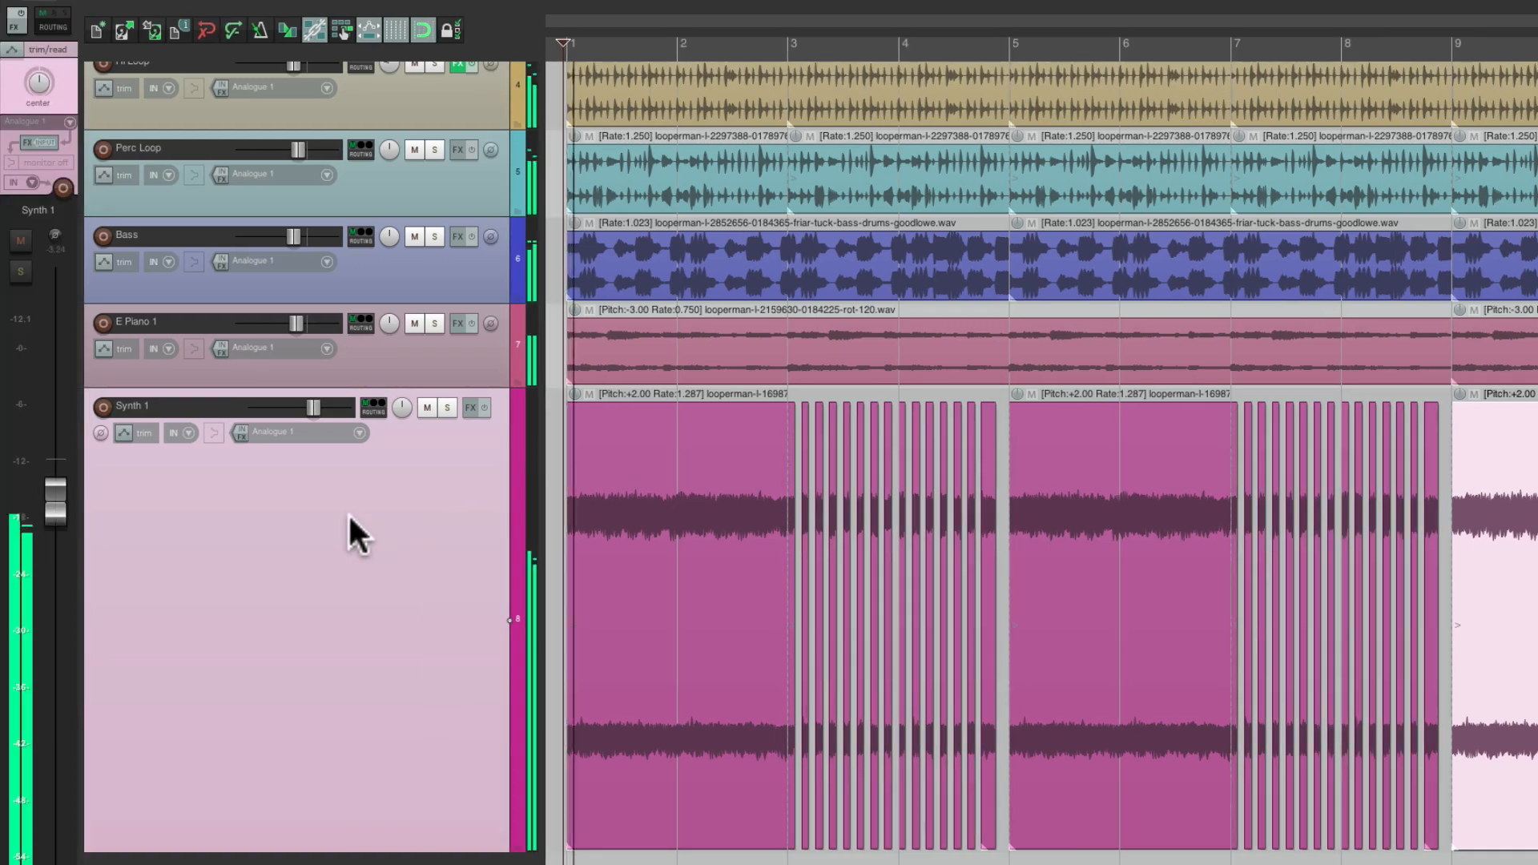
mouse_move(60, 498)
left_mouse_down()
mouse_move(60, 540)
mouse_move(61, 509)
mouse_move(64, 526)
left_mouse_up()
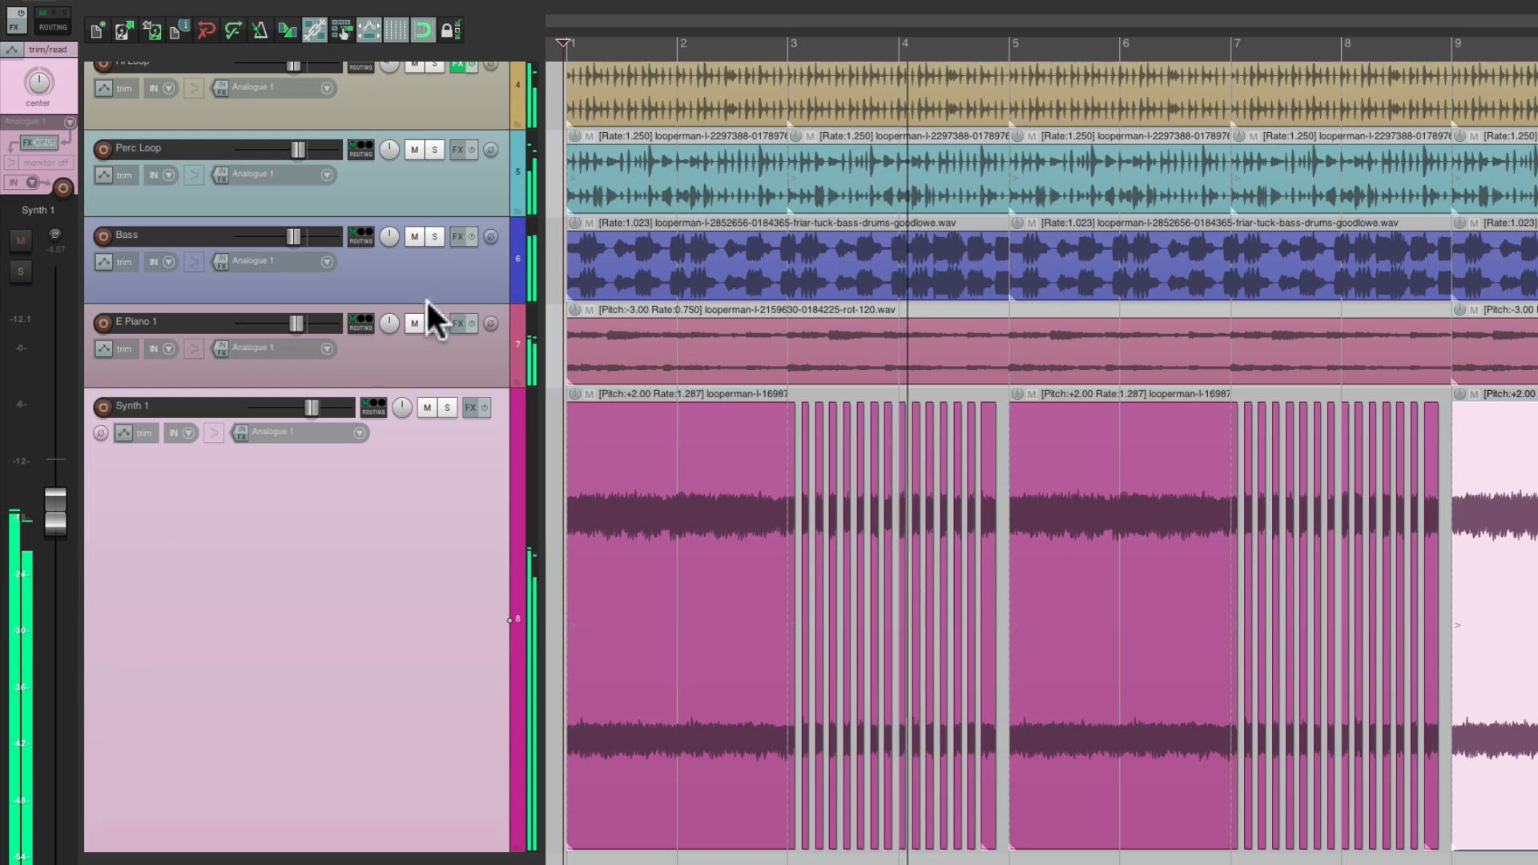
Audition the mix with E Piano 1 briefly muted, unmute it and fine-tune the Synth 1 volume
left_click(415, 322)
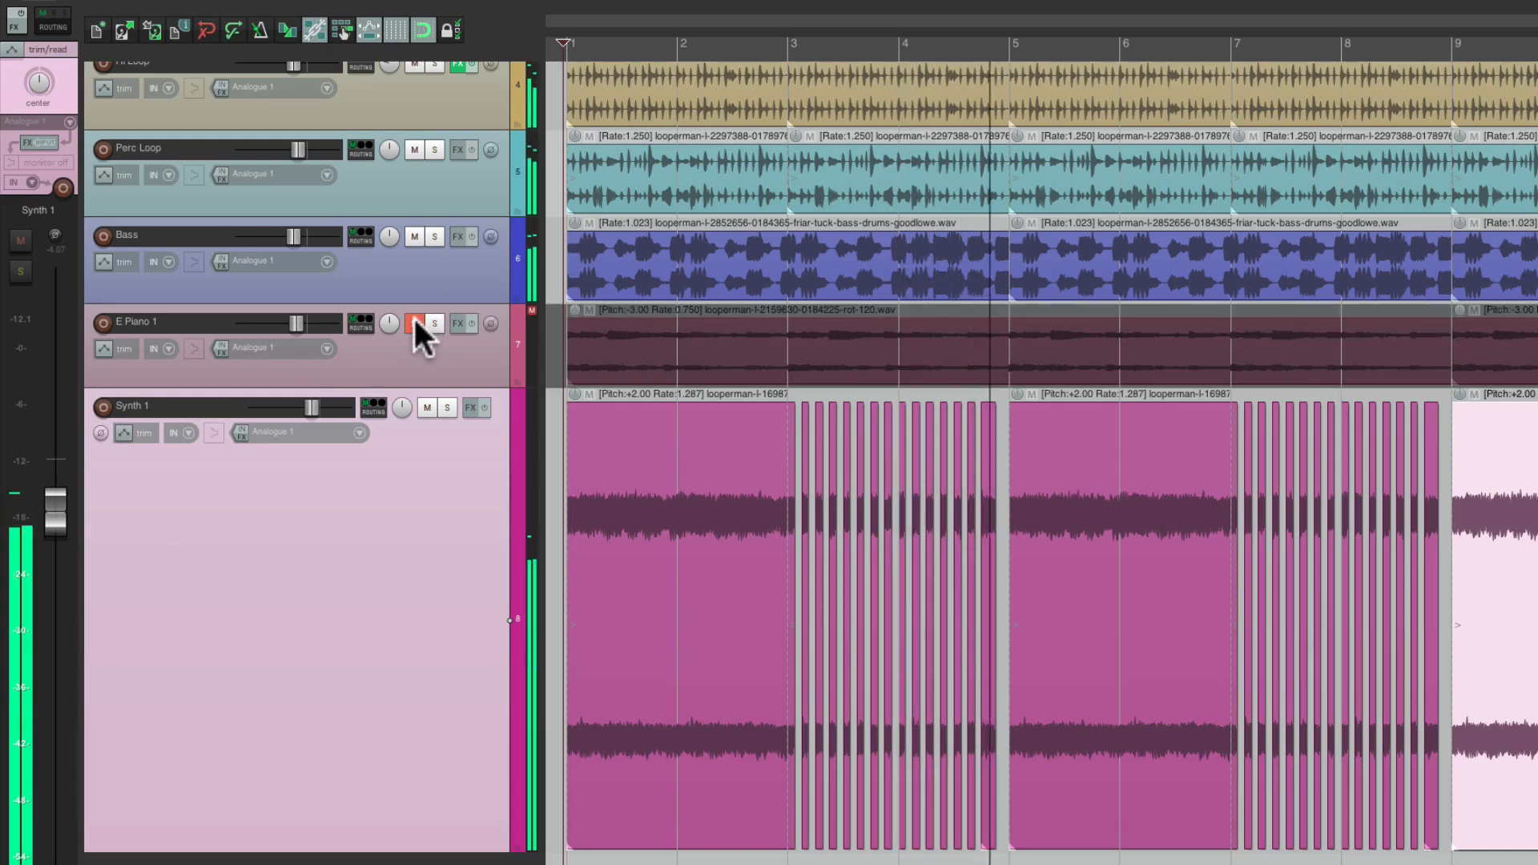
left_click(415, 321)
left_click_drag(61, 498, 61, 501)
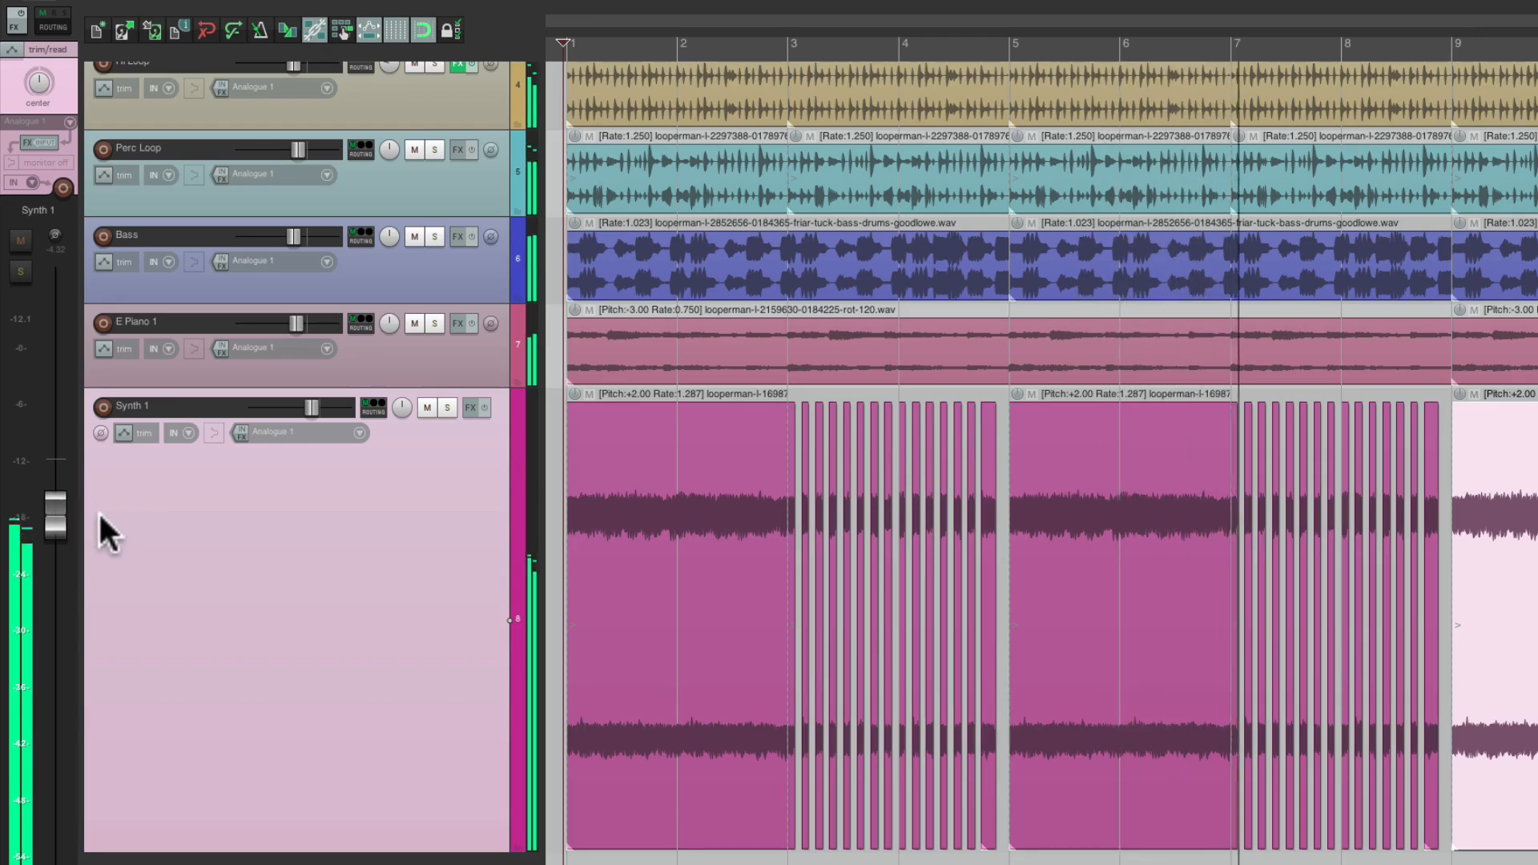
scroll(694, 480, "up", 5)
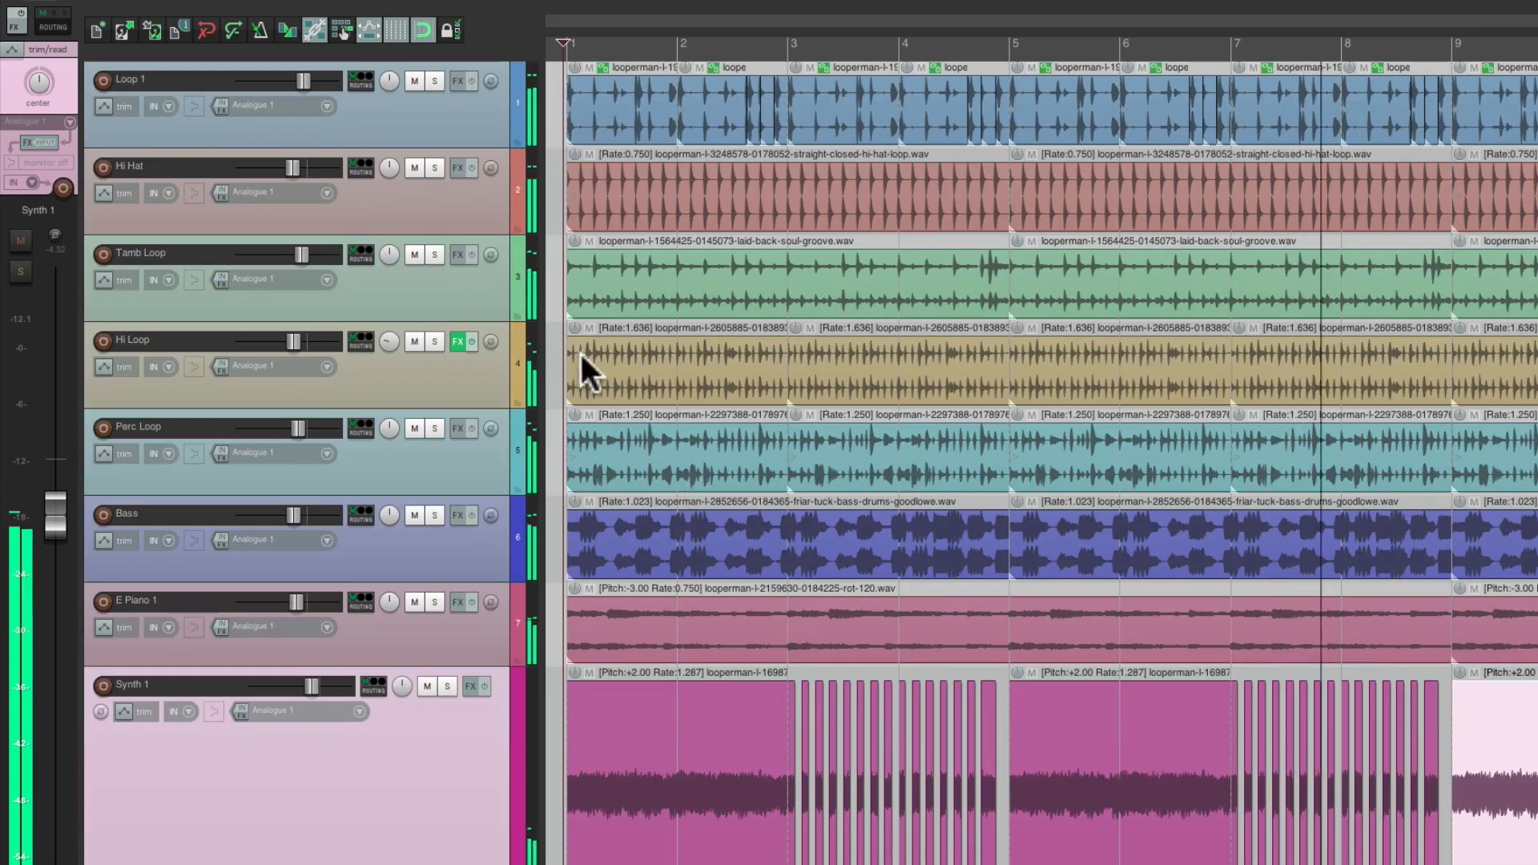